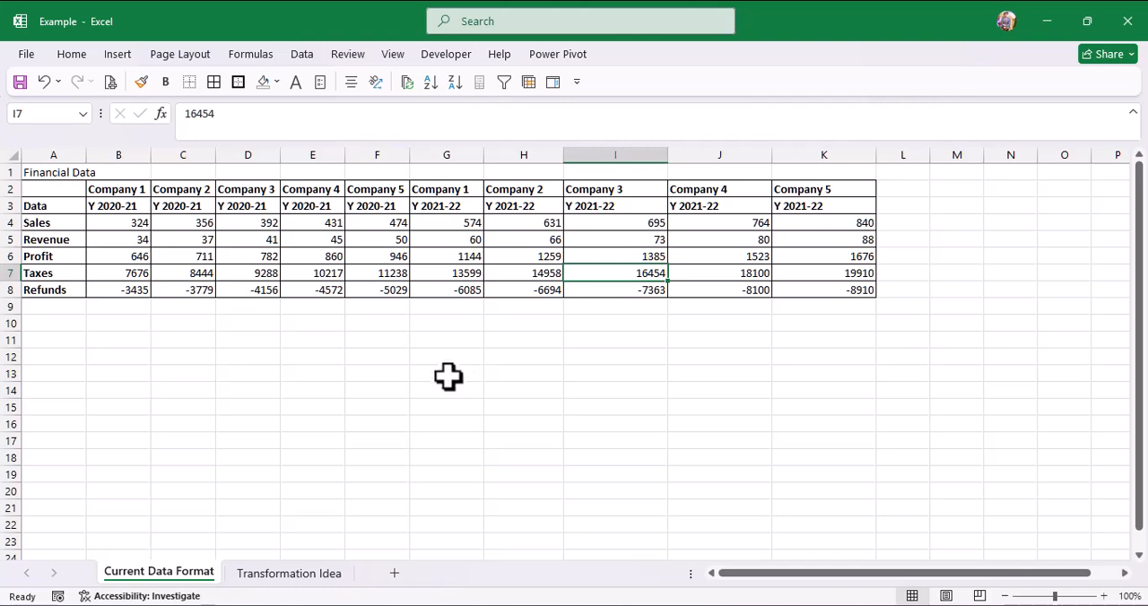
pyautogui.click(61, 191)
pyautogui.moveTo(61, 191); pyautogui.dragTo(859, 284)
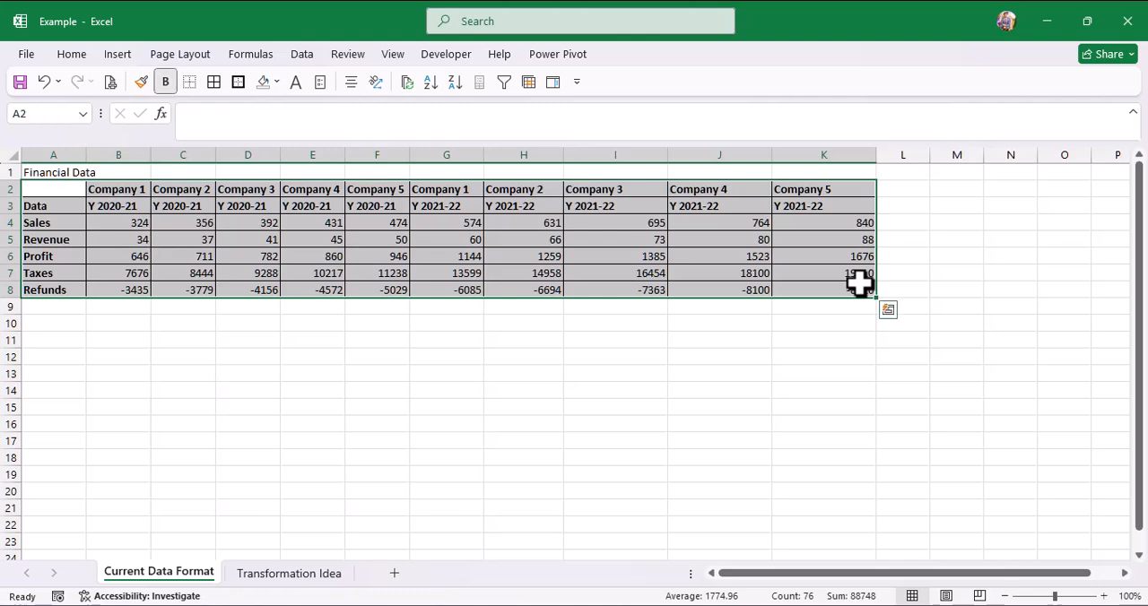
pyautogui.click(700, 259)
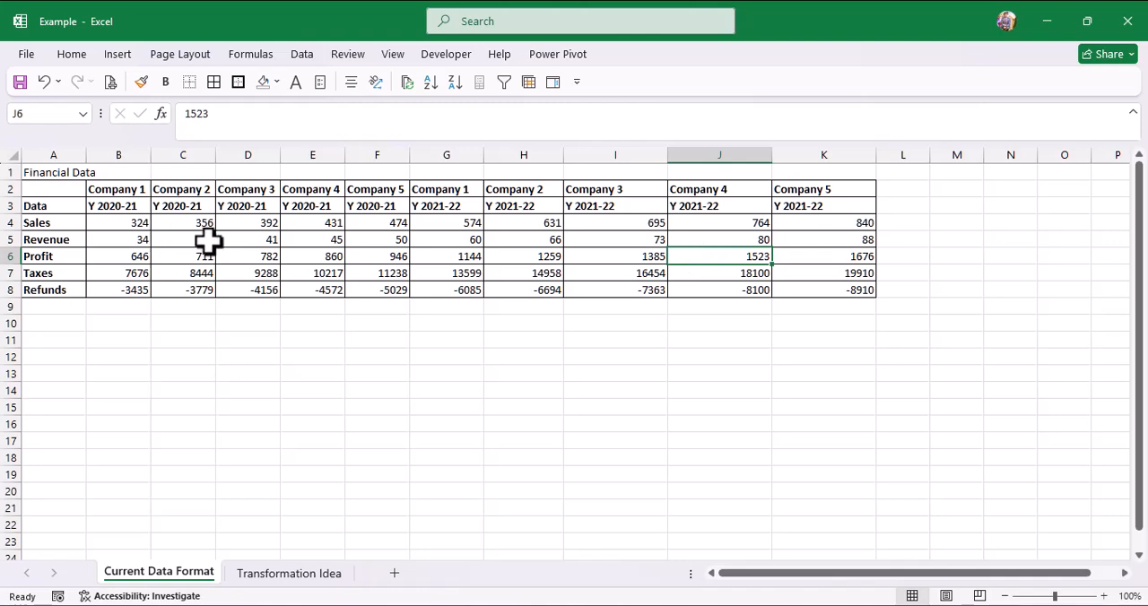
# Step: Load the range A2:K8 into Power Query as a table without headers
pyautogui.click(57, 187)
pyautogui.moveTo(56, 188); pyautogui.dragTo(846, 288)
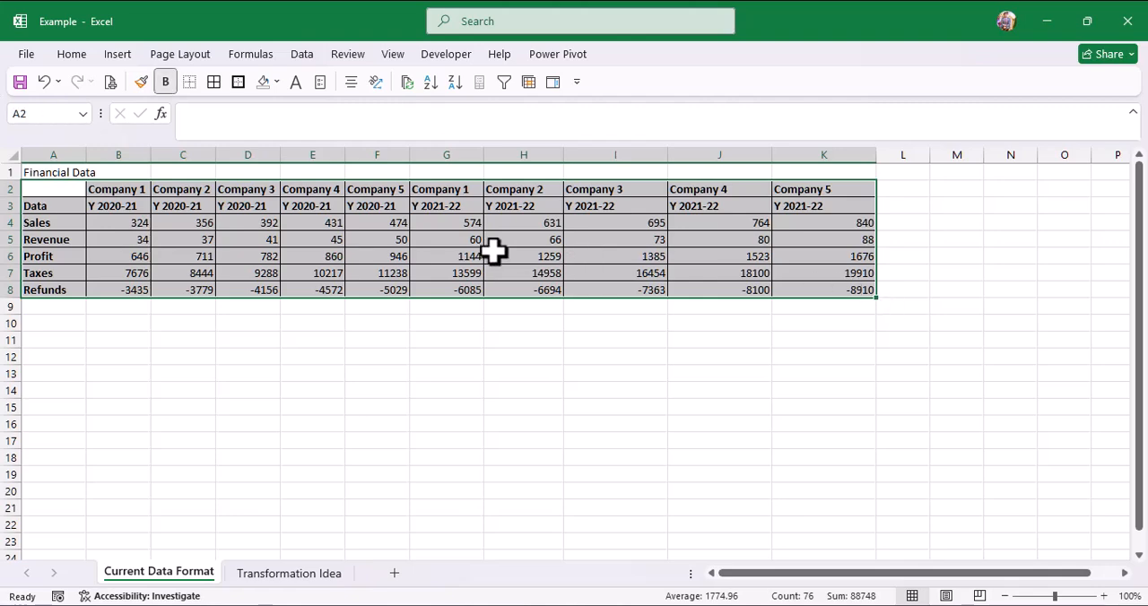
pyautogui.rightClick(449, 244)
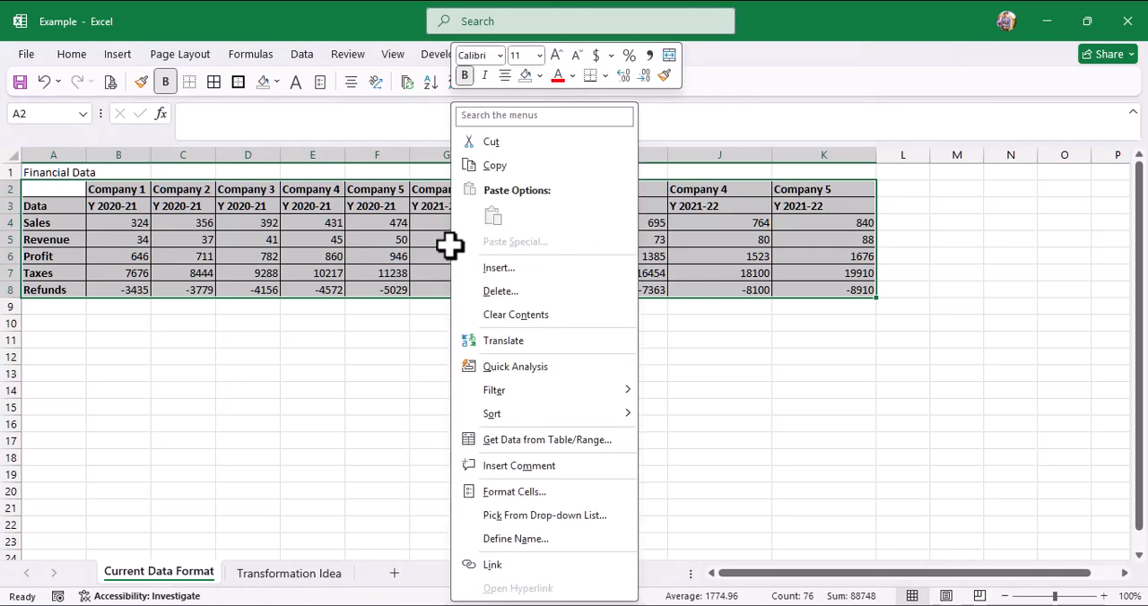
pyautogui.click(530, 440)
pyautogui.click(467, 465)
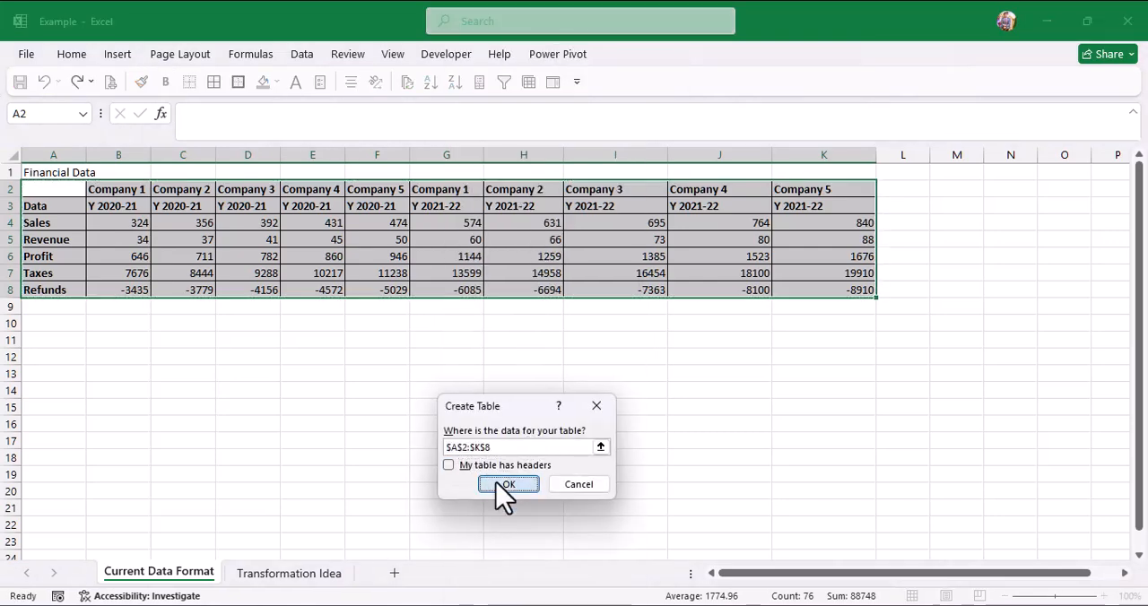
pyautogui.click(504, 486)
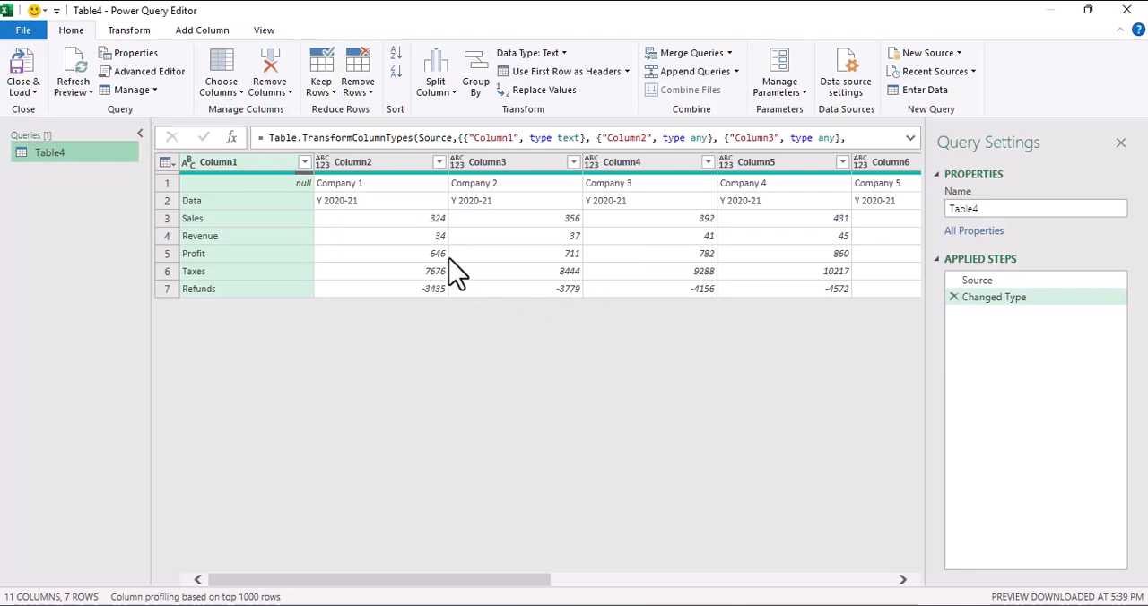
# Step: Examine the row labels, the company and year header rows, and the figures across the 2020-21 and 2021-22 columns
pyautogui.click(191, 221)
pyautogui.click(214, 240)
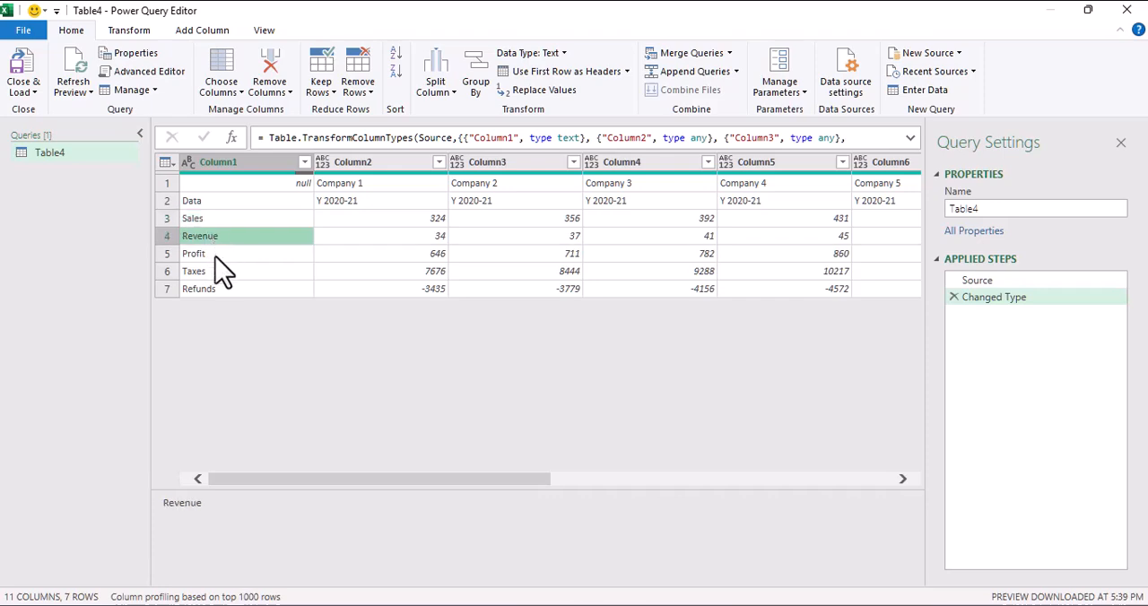
pyautogui.click(215, 255)
pyautogui.click(367, 220)
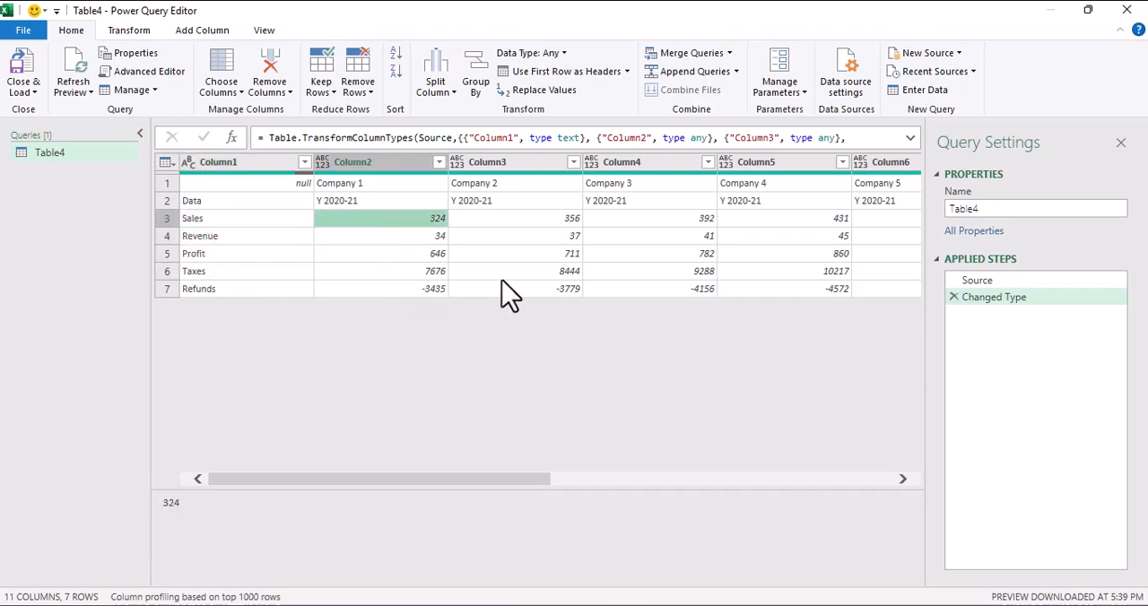
pyautogui.click(549, 272)
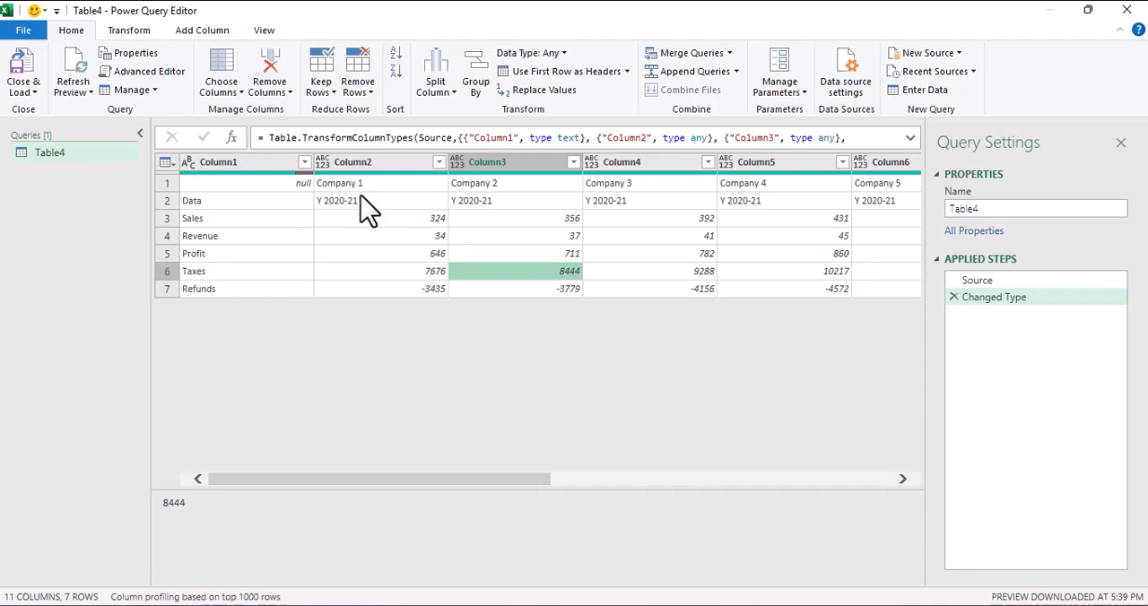
pyautogui.click(382, 183)
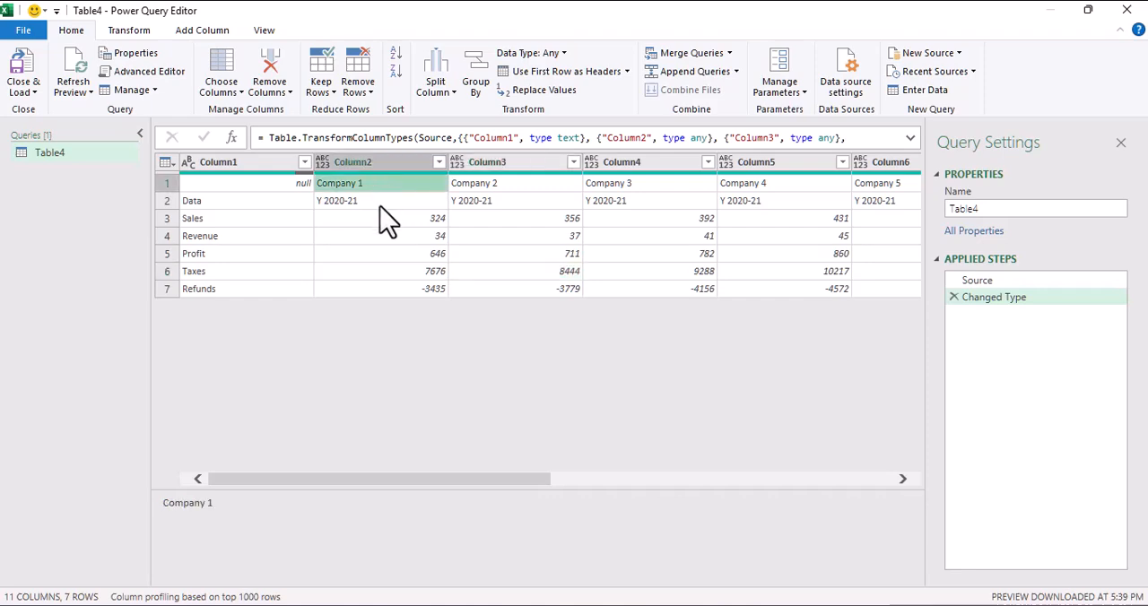
pyautogui.click(379, 206)
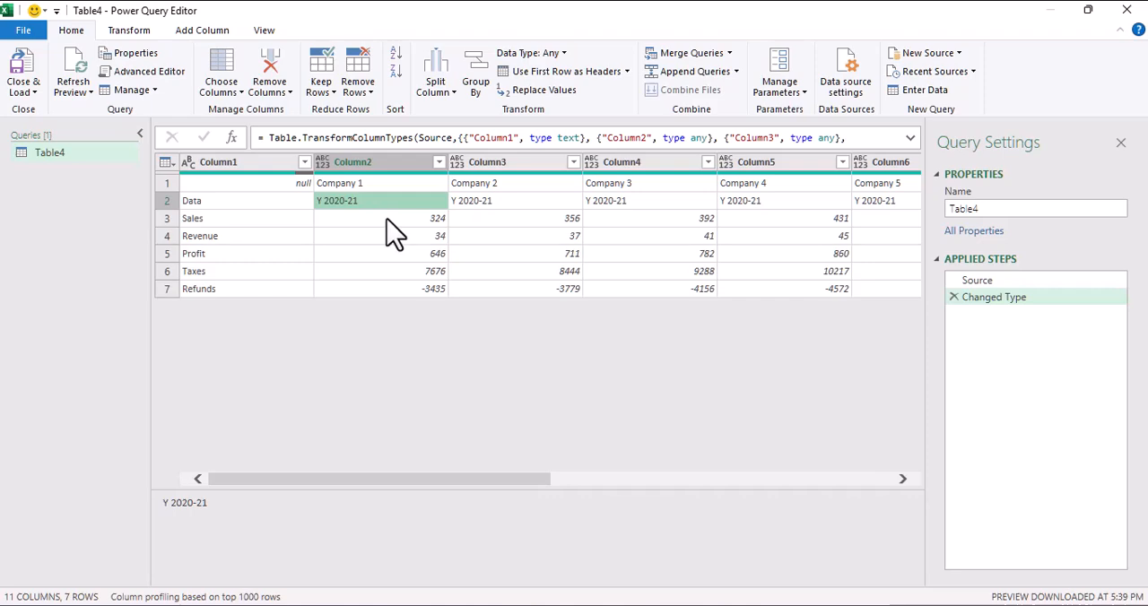
pyautogui.click(386, 220)
pyautogui.click(363, 237)
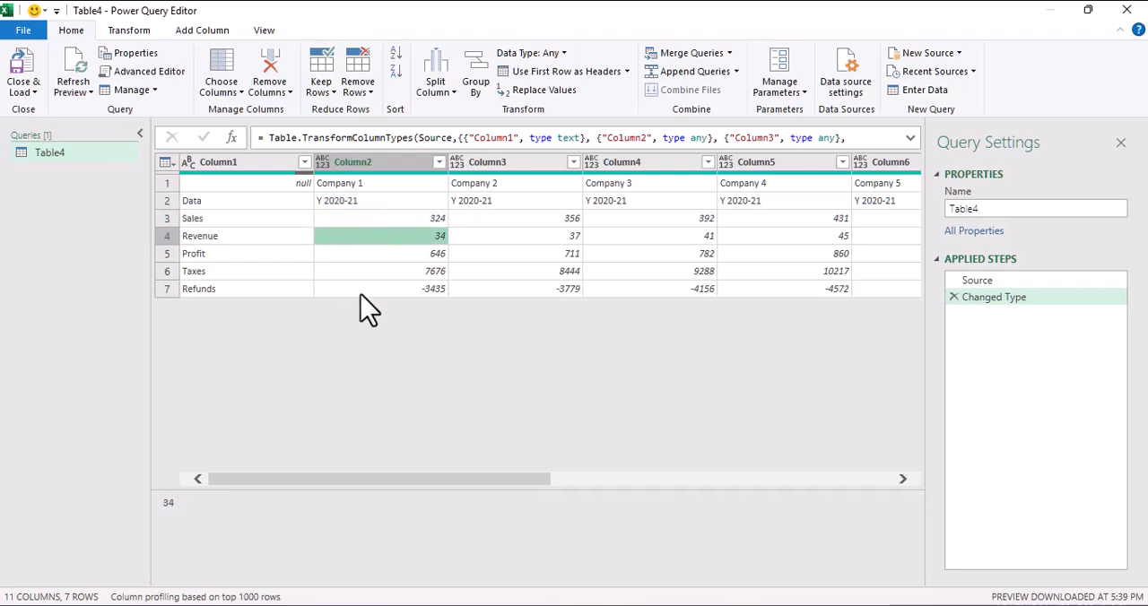
pyautogui.click(359, 288)
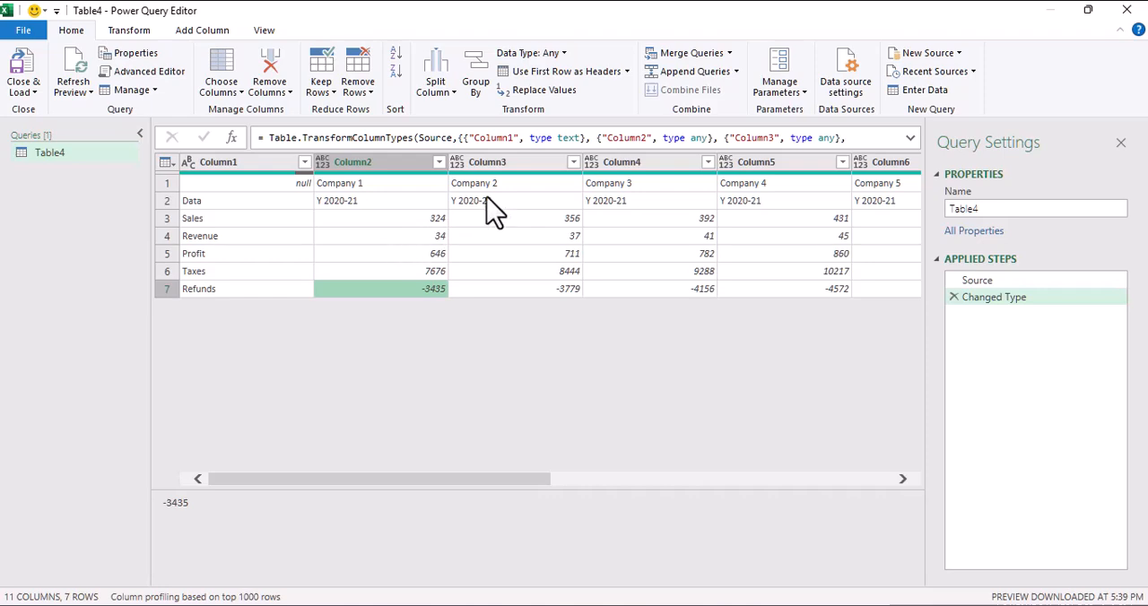
pyautogui.click(893, 183)
pyautogui.click(866, 202)
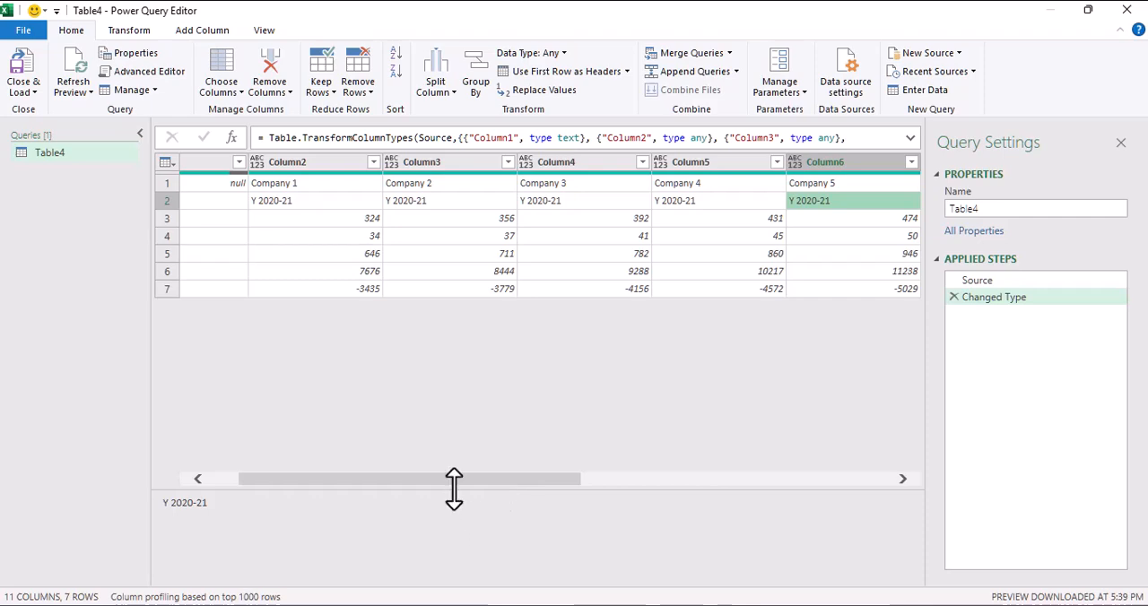
pyautogui.moveTo(457, 480); pyautogui.dragTo(654, 490)
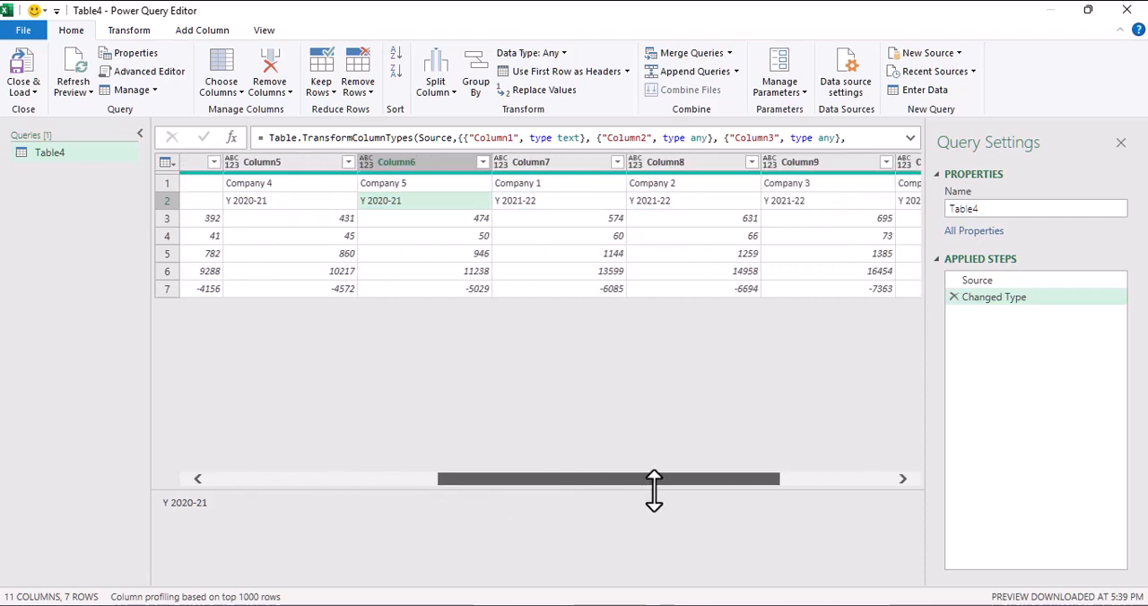
pyautogui.click(542, 185)
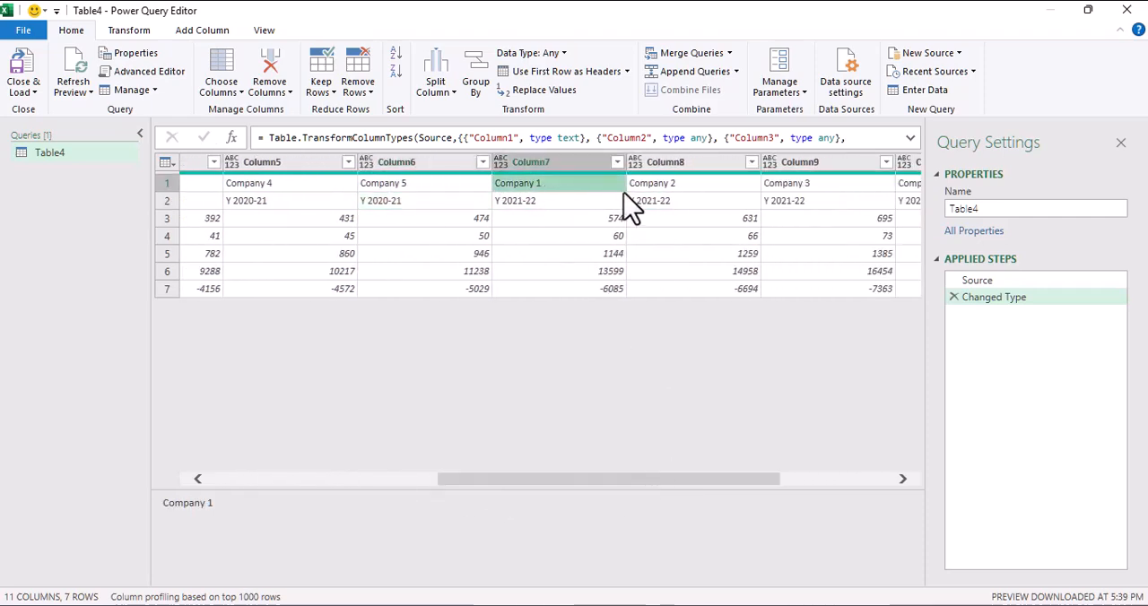
pyautogui.click(540, 203)
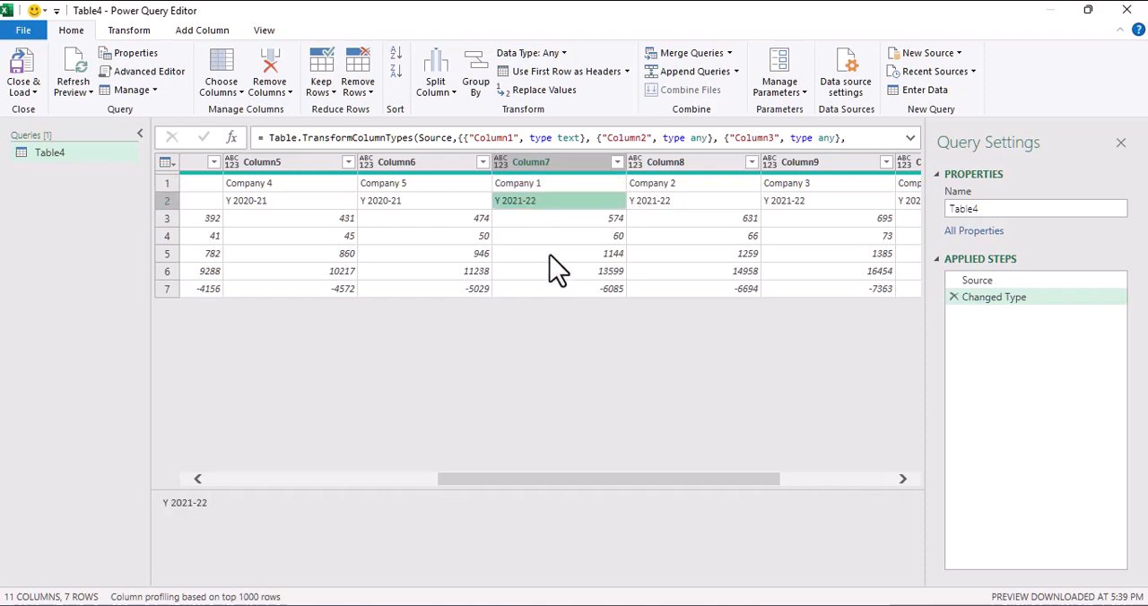
pyautogui.click(551, 256)
pyautogui.moveTo(666, 481); pyautogui.dragTo(303, 490)
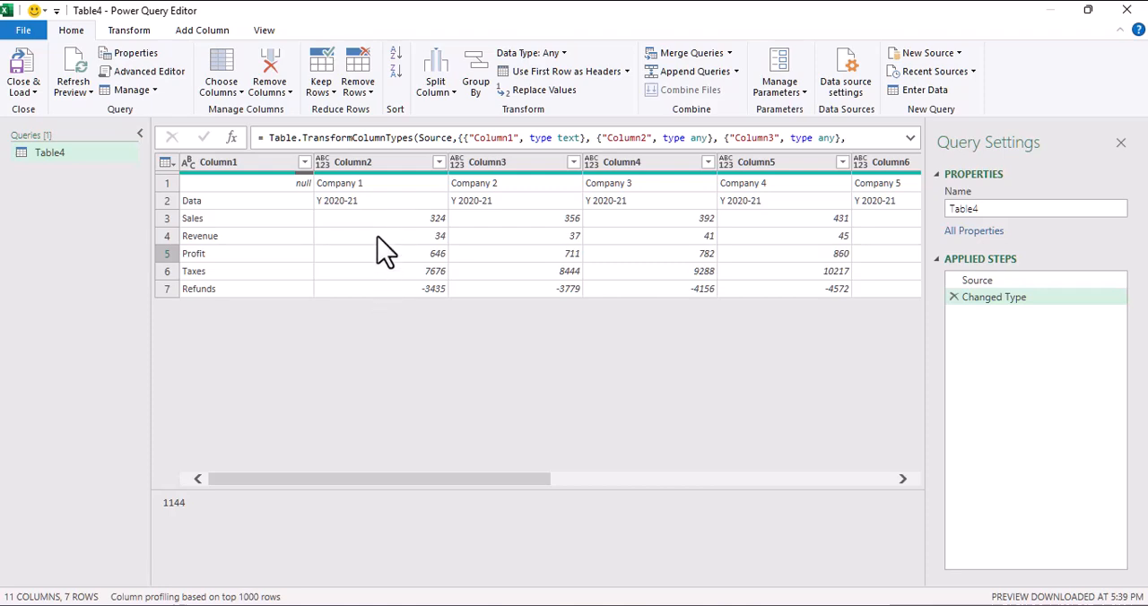
# Step: Add a custom step to the query that references #"Changed Type"
pyautogui.click(232, 139)
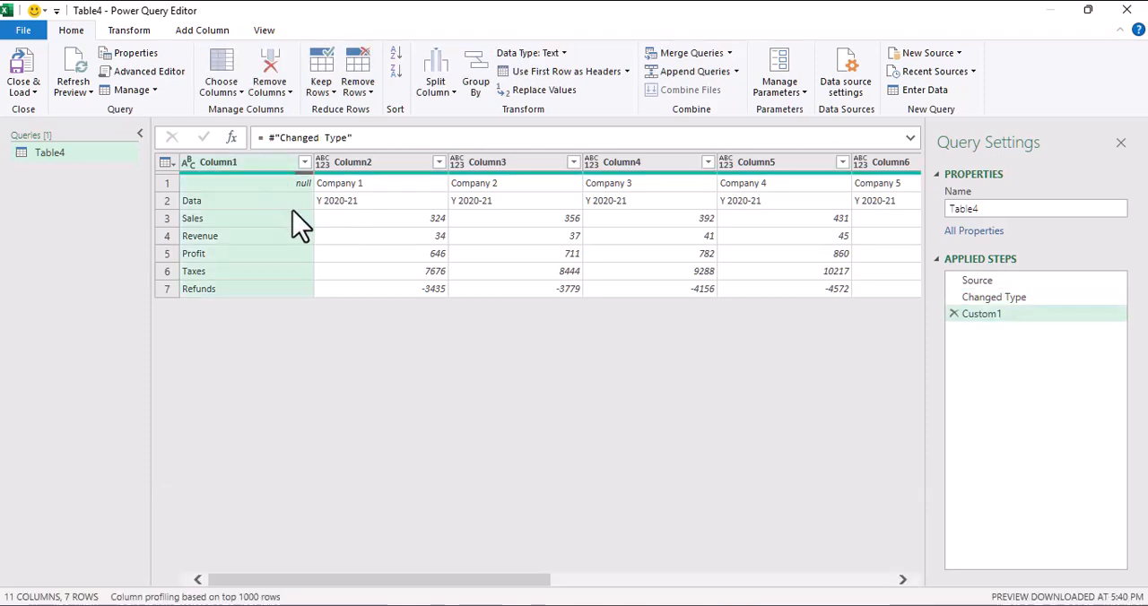
pyautogui.moveTo(269, 137); pyautogui.dragTo(361, 137)
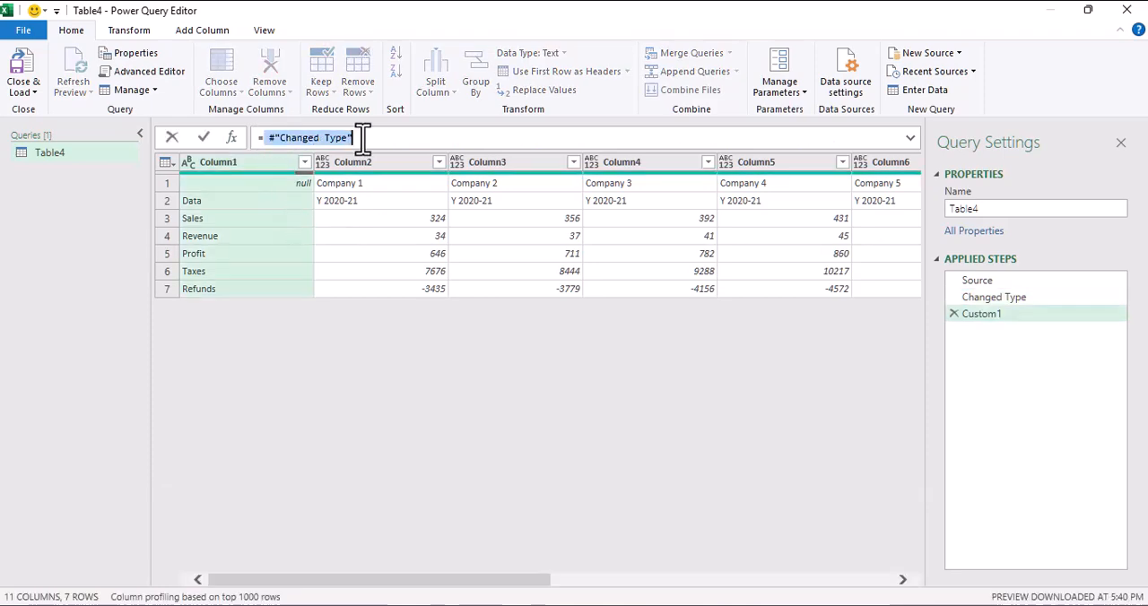
pyautogui.click(348, 137)
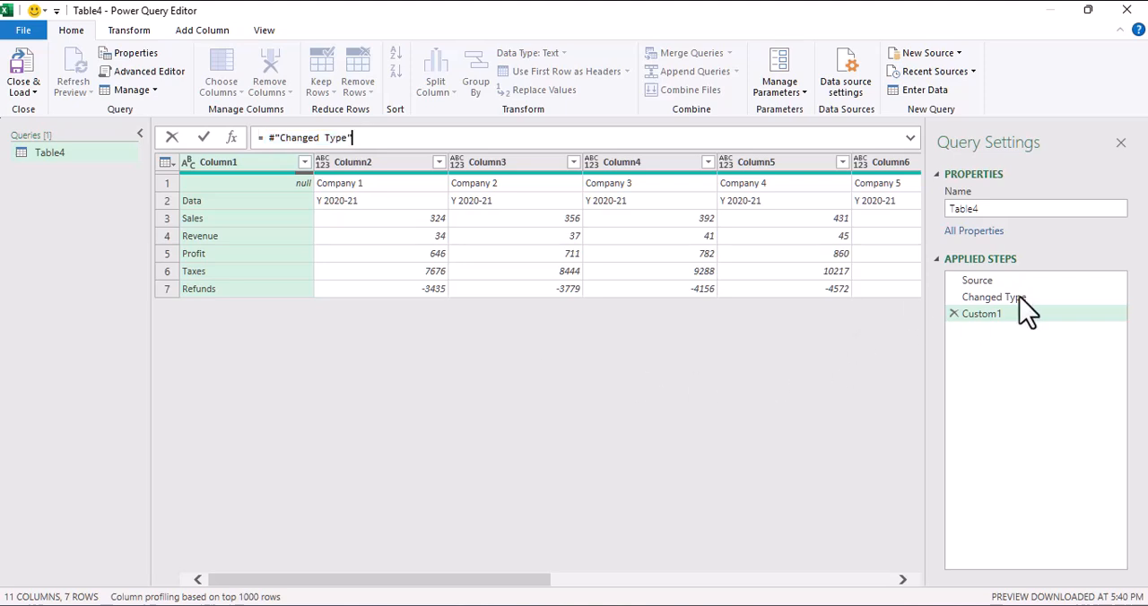
# Step: Change the custom step's formula to = Table.FirstN(#"Changed Type", 2) to keep only the two header rows
pyautogui.click(267, 140)
pyautogui.write('table')
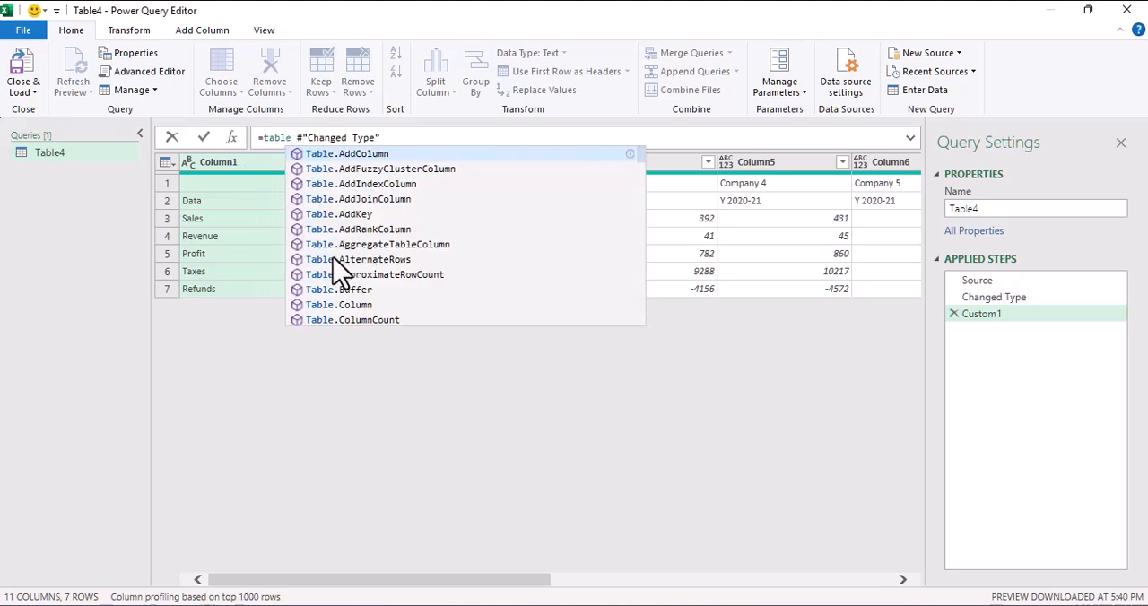
pyautogui.write('.')
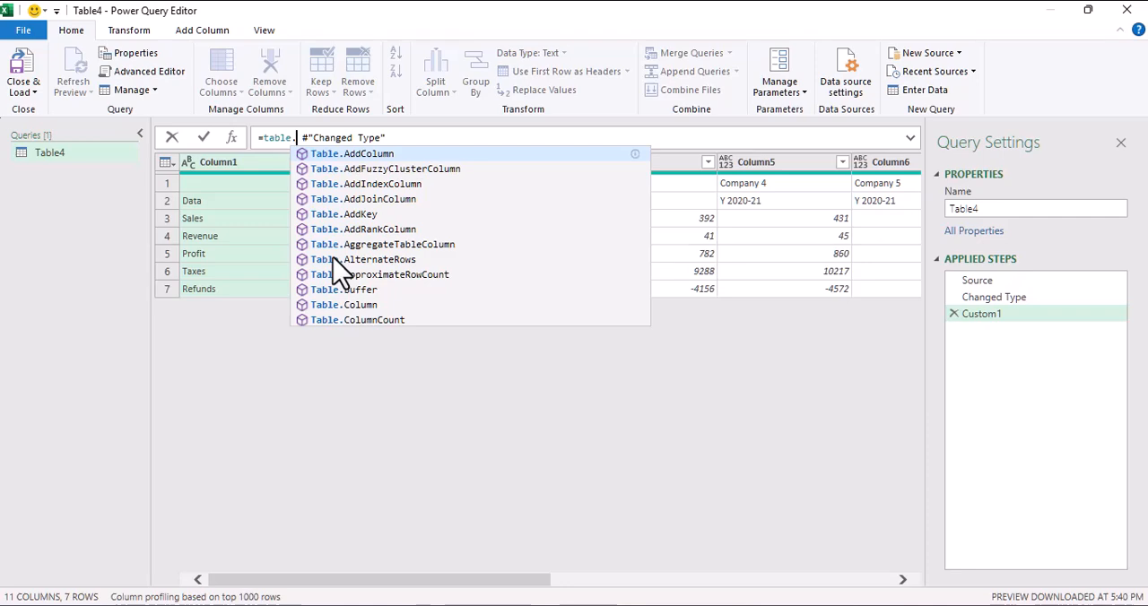
pyautogui.write('fi')
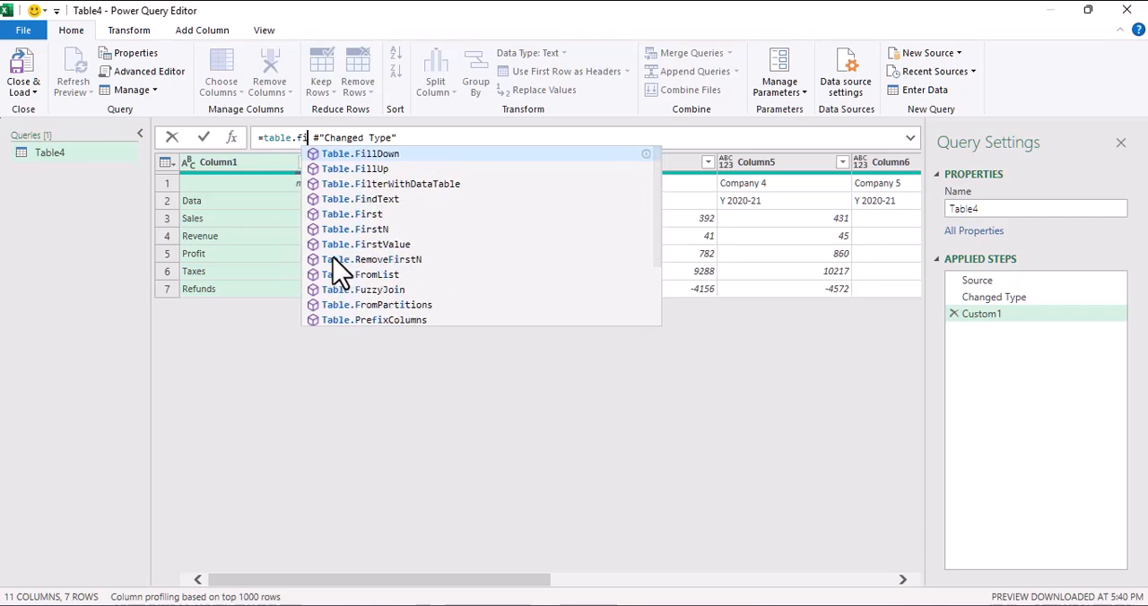
pyautogui.write('rstn')
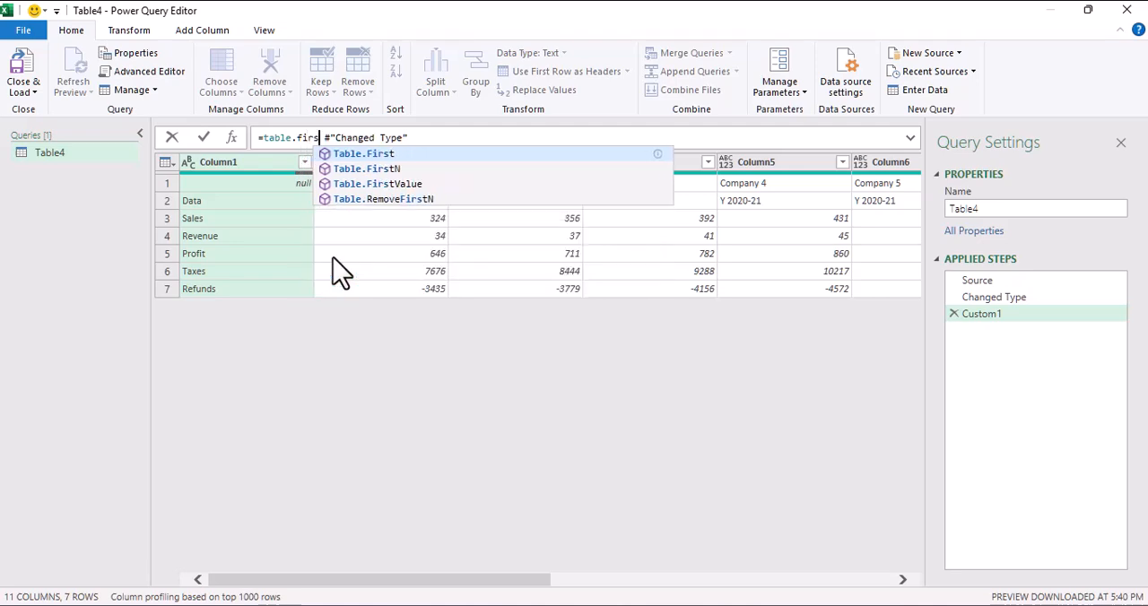
pyautogui.press('Tab')
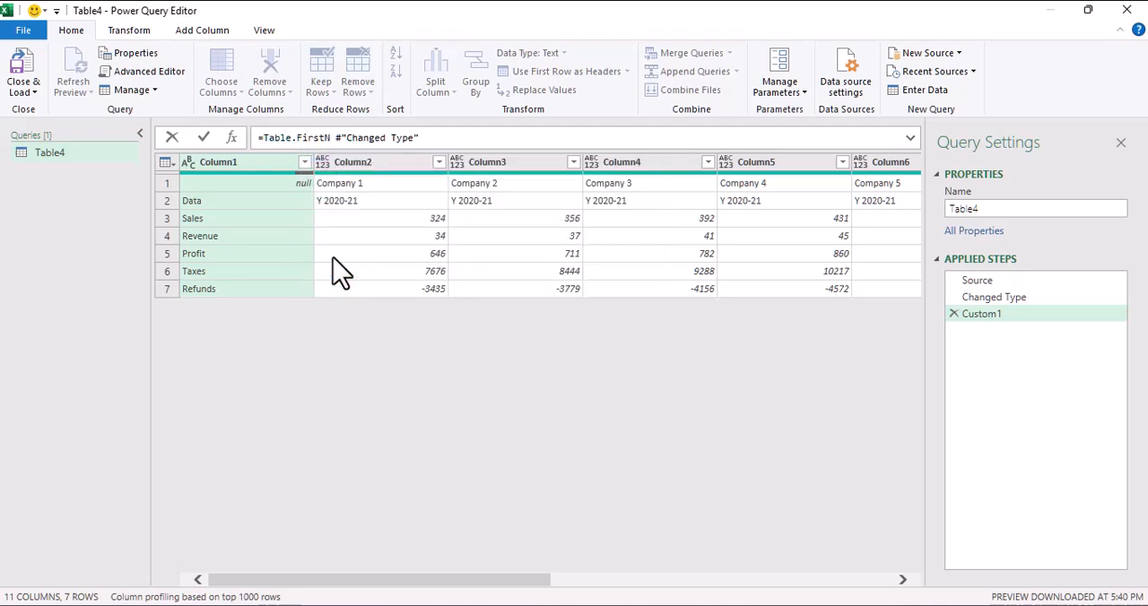
pyautogui.write('(')
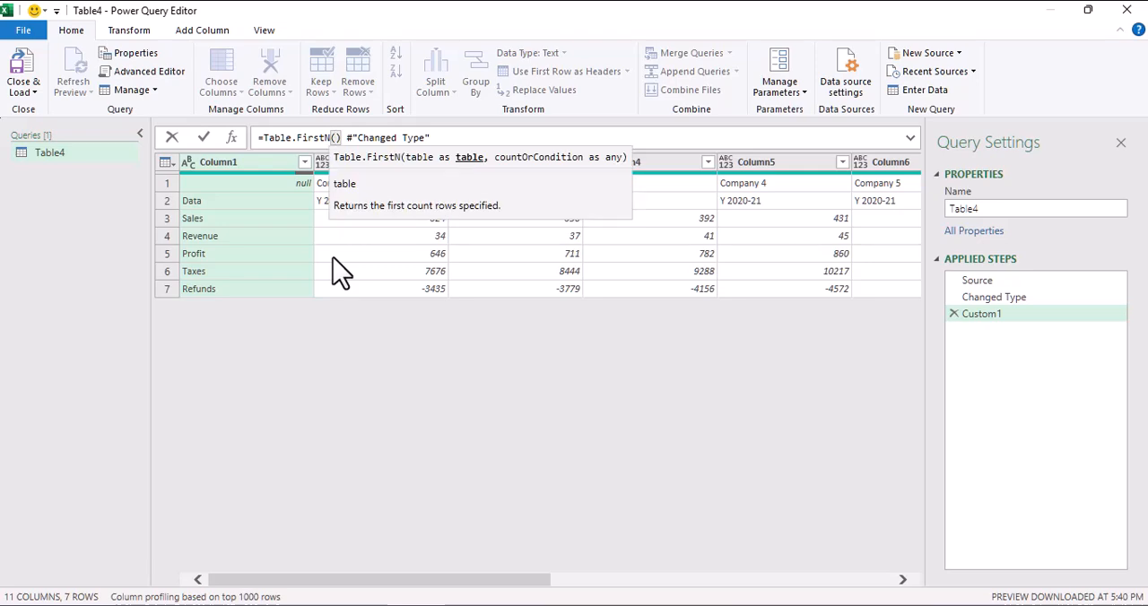
pyautogui.press('Right')
pyautogui.press('Right')
pyautogui.press('Right')
pyautogui.press('Right')
pyautogui.press('Right')
pyautogui.press('Right')
pyautogui.press('Right')
pyautogui.press('Right')
pyautogui.press('Right')
pyautogui.press('Right')
pyautogui.press('Right')
pyautogui.press('Right')
pyautogui.press('Right')
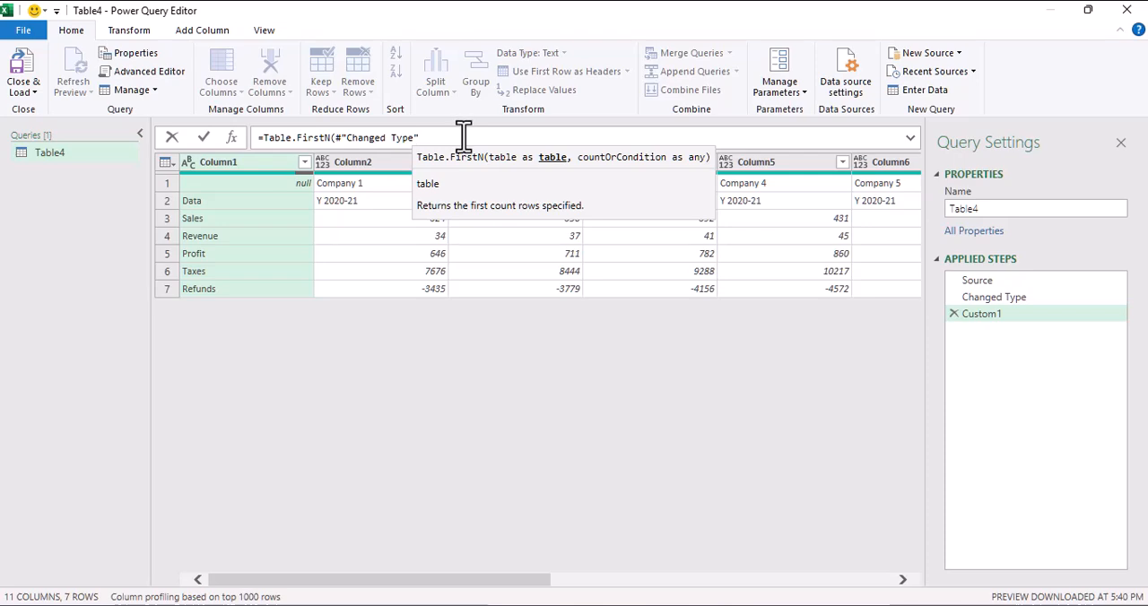
pyautogui.write(',')
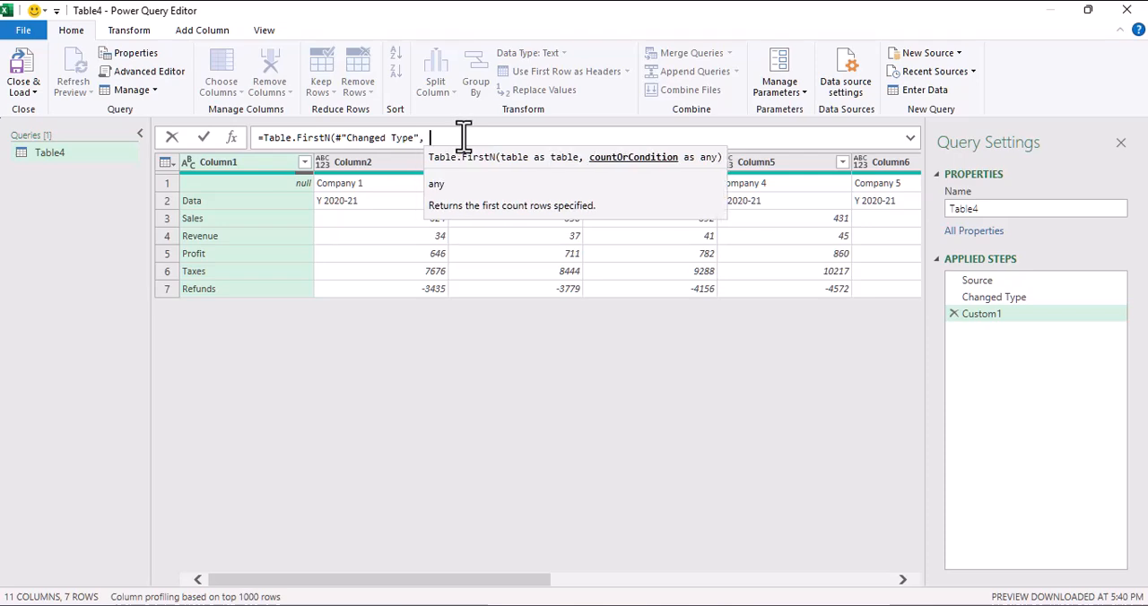
pyautogui.write(' 2)')
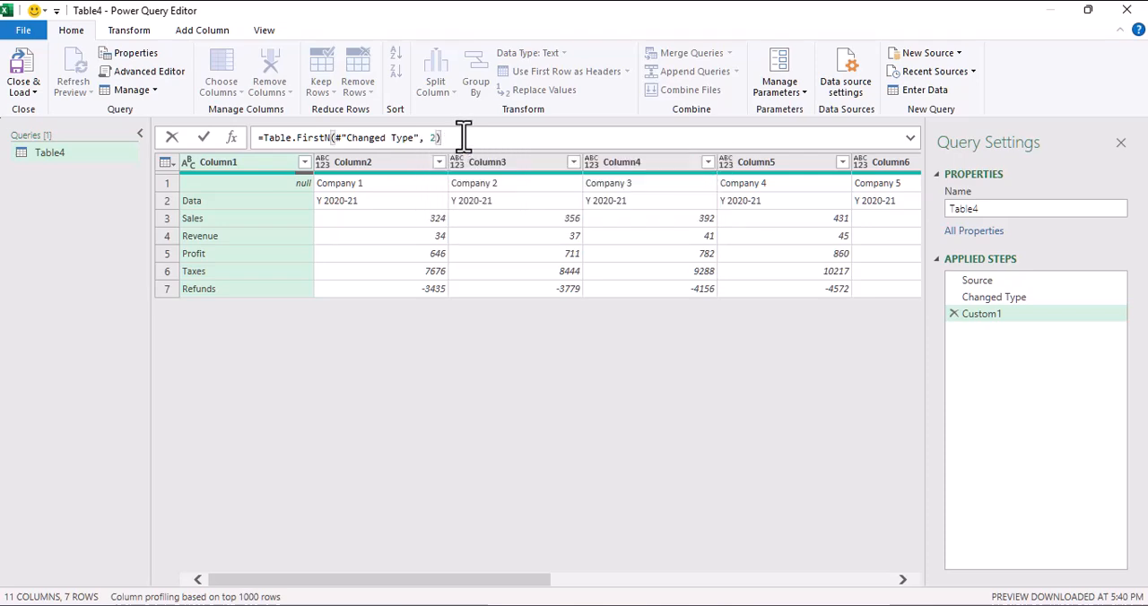
pyautogui.press('Return')
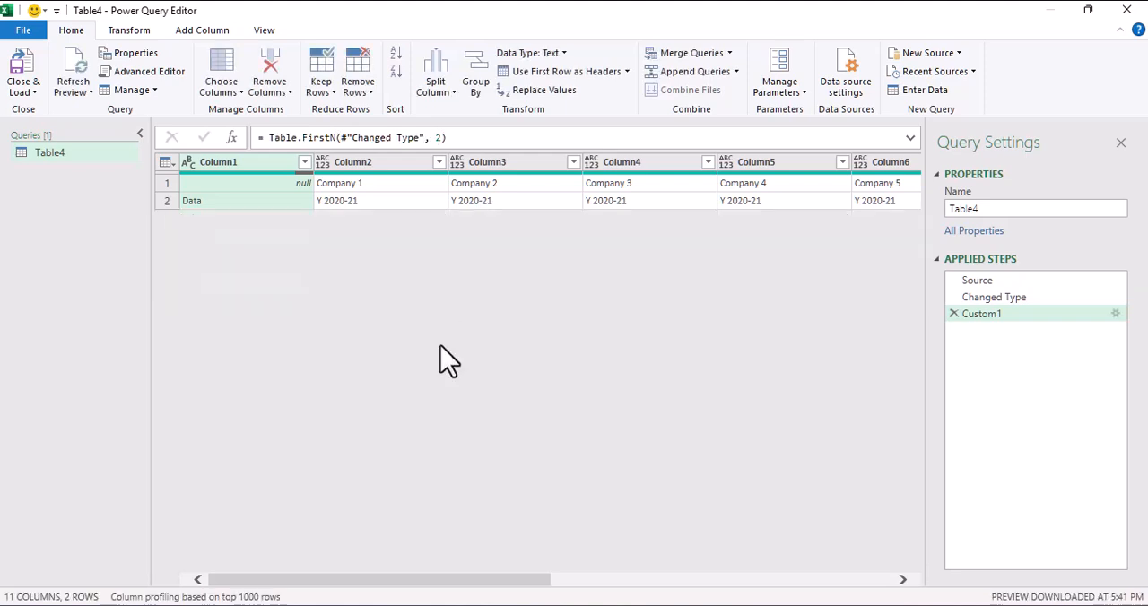
pyautogui.click(334, 184)
pyautogui.click(364, 202)
pyautogui.click(517, 185)
pyautogui.click(524, 201)
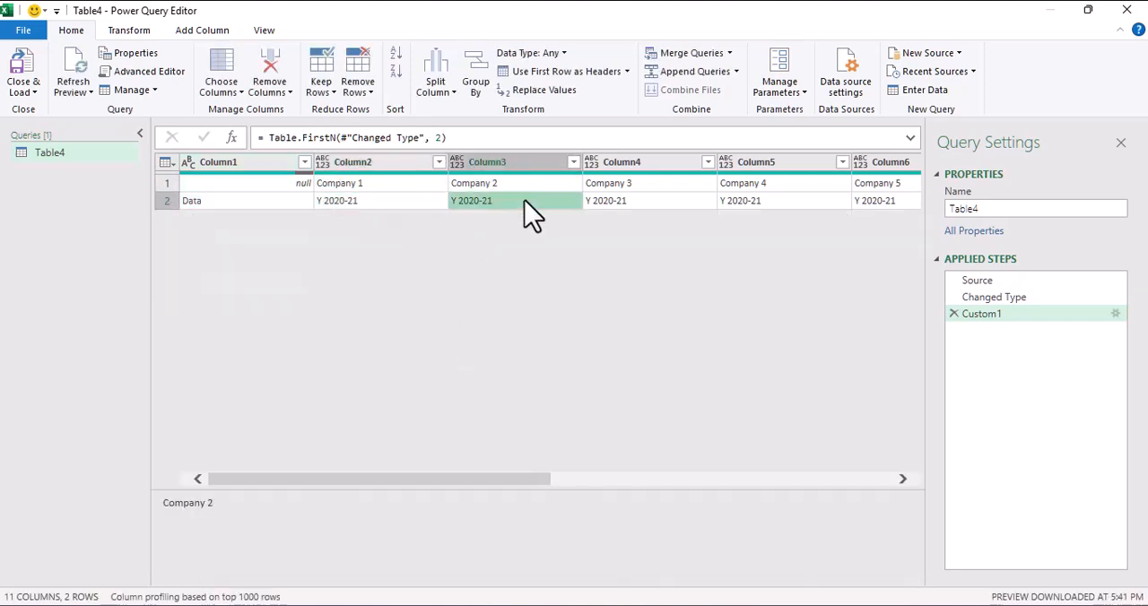
pyautogui.click(526, 202)
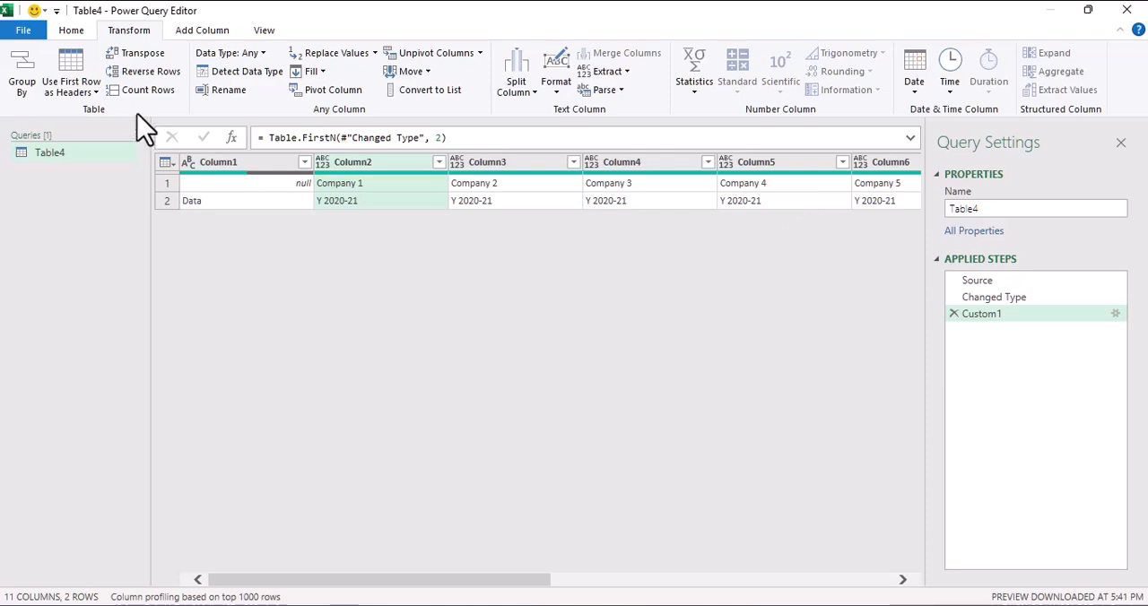
# Step: Add a custom step with the formula = Table.ToColumns(Custom1) to turn the header rows' columns into nested lists
pyautogui.click(232, 137)
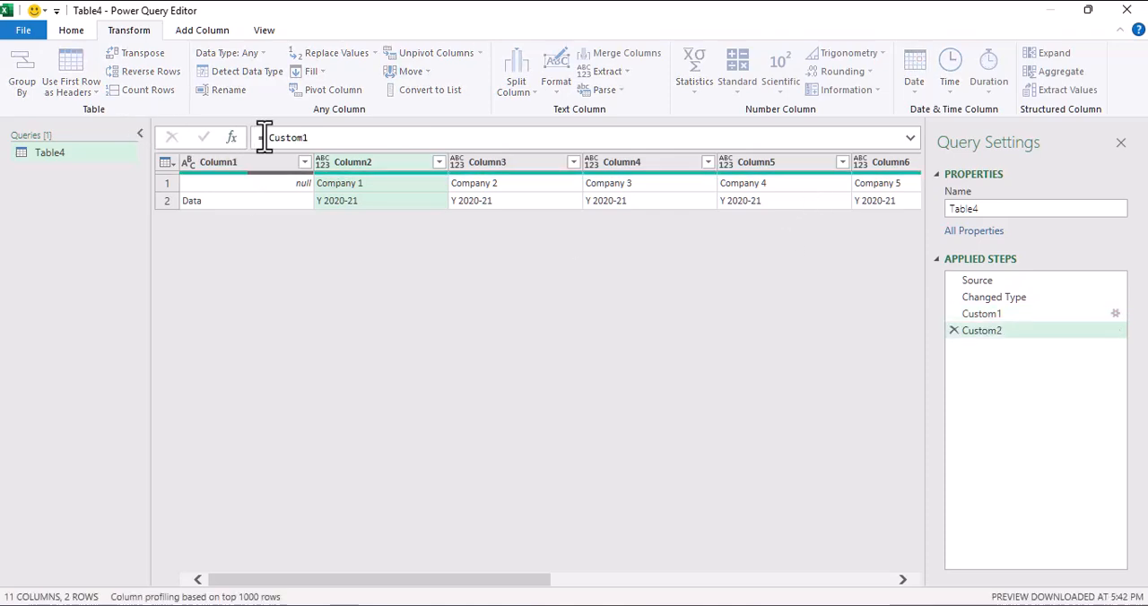
pyautogui.write('tabl')
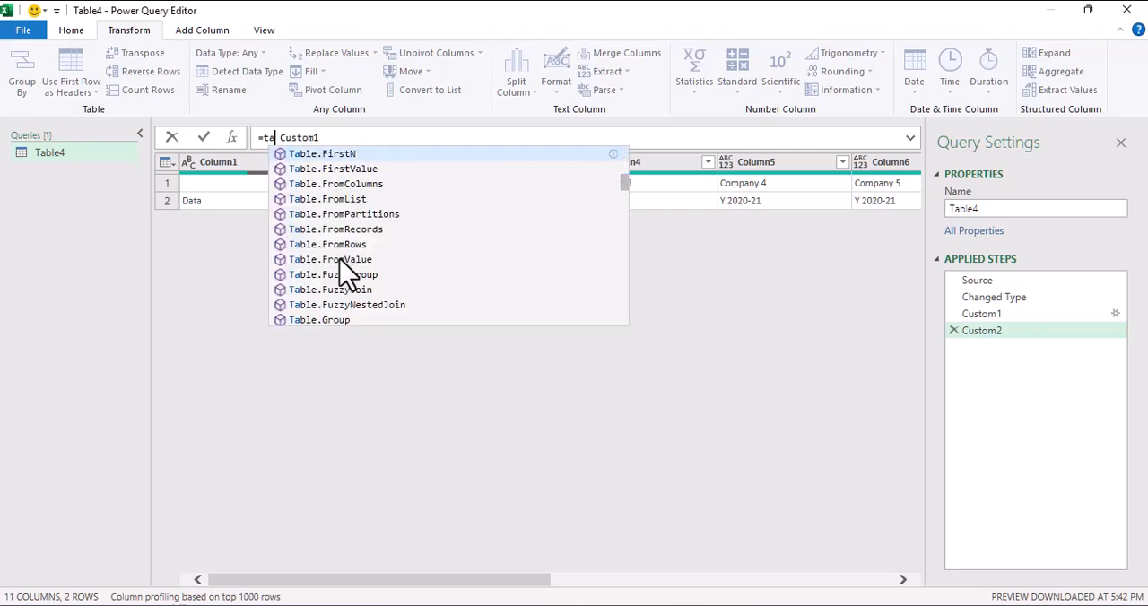
pyautogui.write('e.toc')
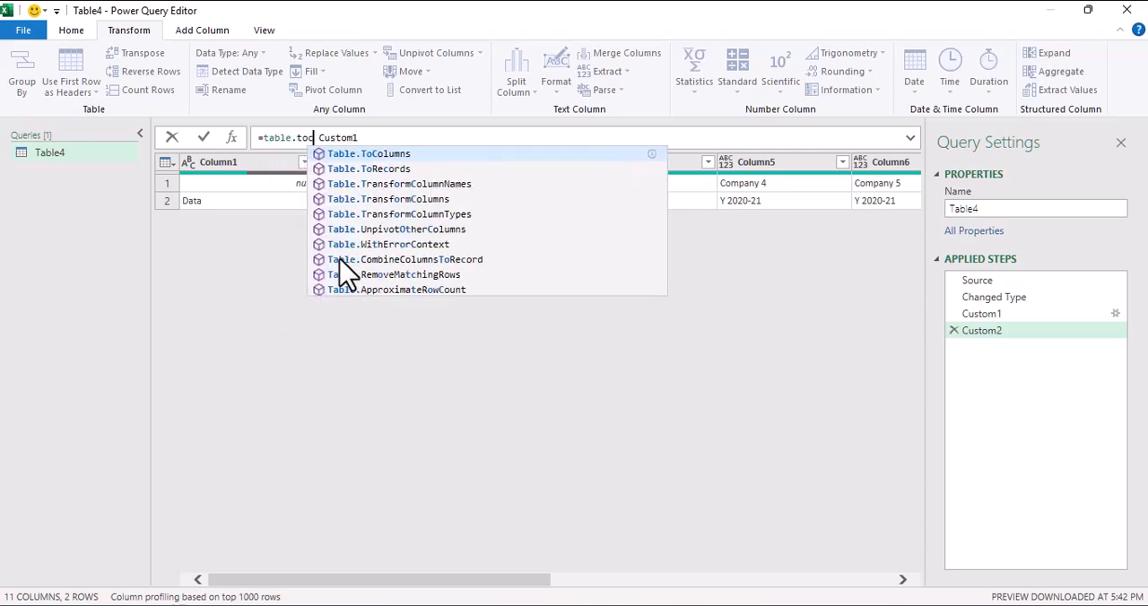
pyautogui.press('Tab')
pyautogui.write('(')
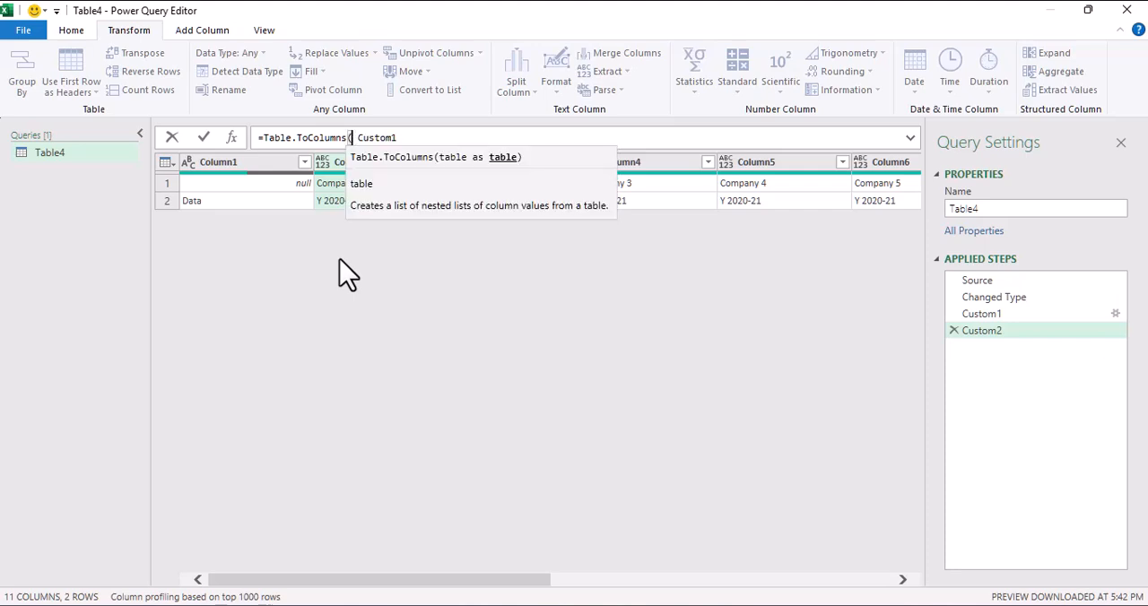
pyautogui.write(')')
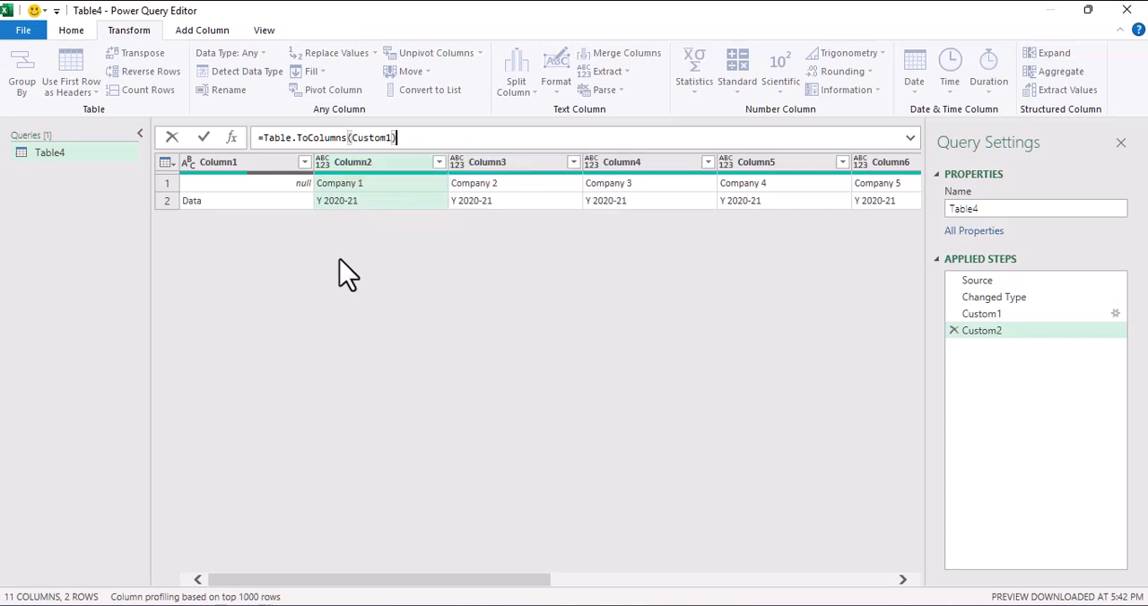
pyautogui.press('Return')
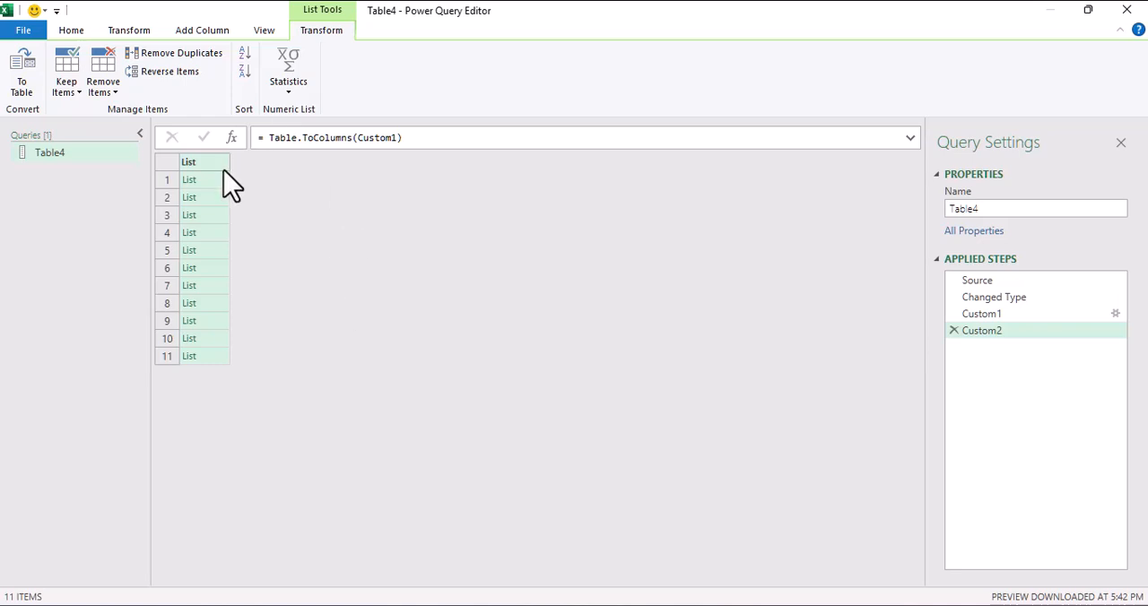
# Step: Preview the contents of the first four nested lists to check the company and year pair each one holds
pyautogui.click(208, 180)
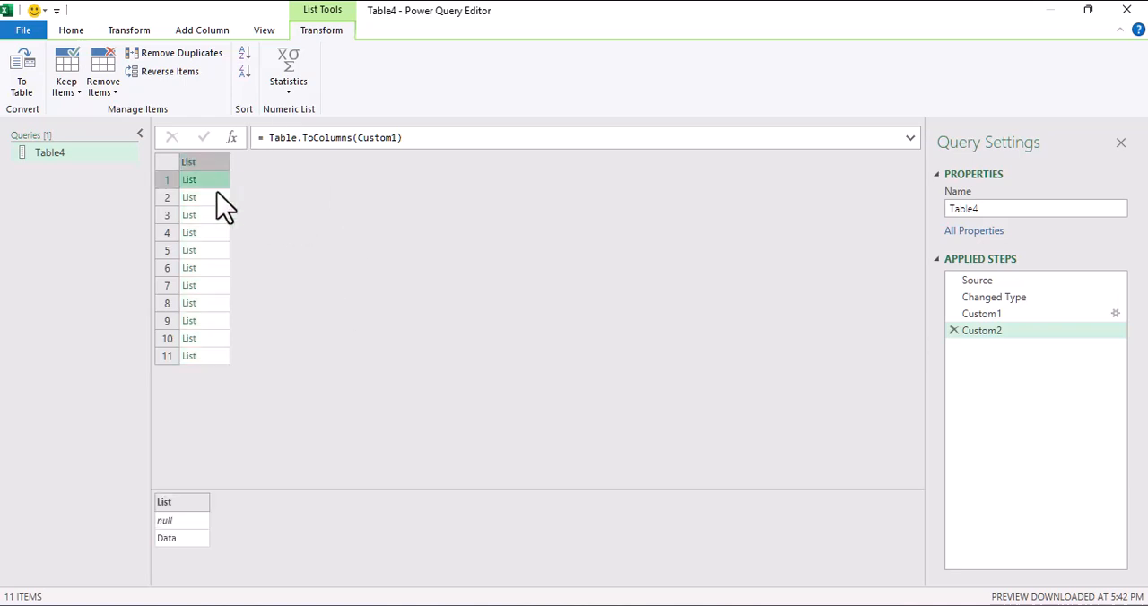
pyautogui.click(206, 197)
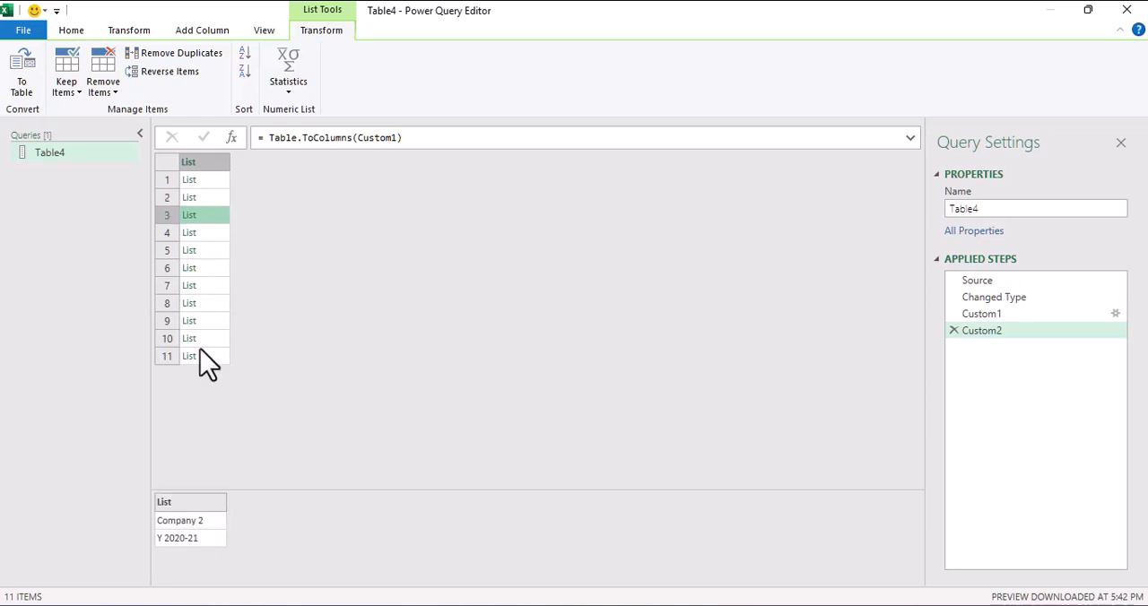
pyautogui.click(219, 235)
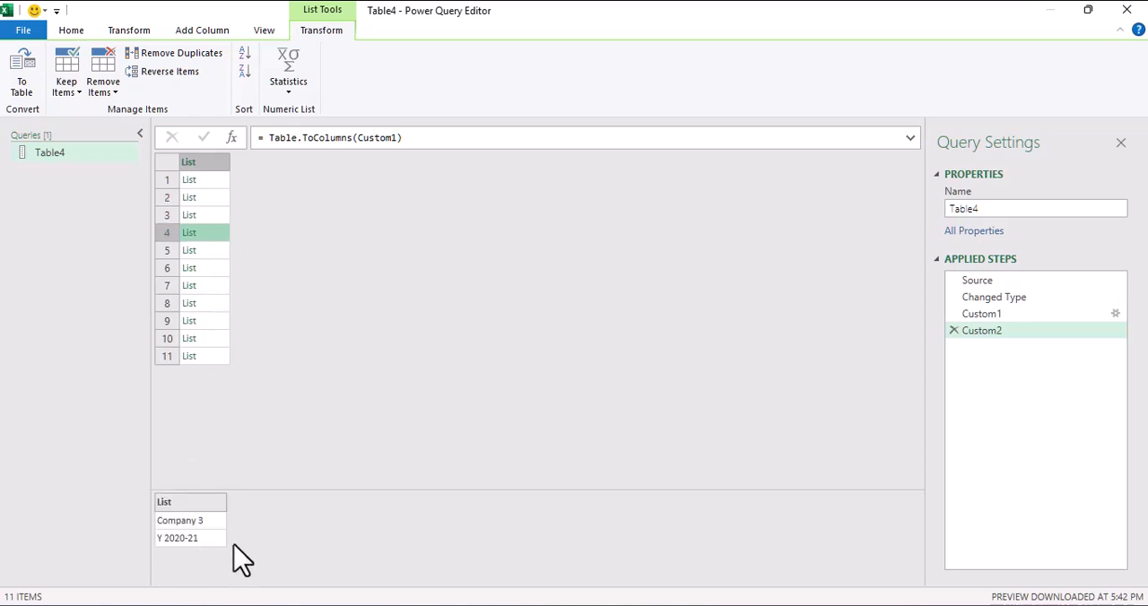
pyautogui.click(217, 197)
pyautogui.click(220, 181)
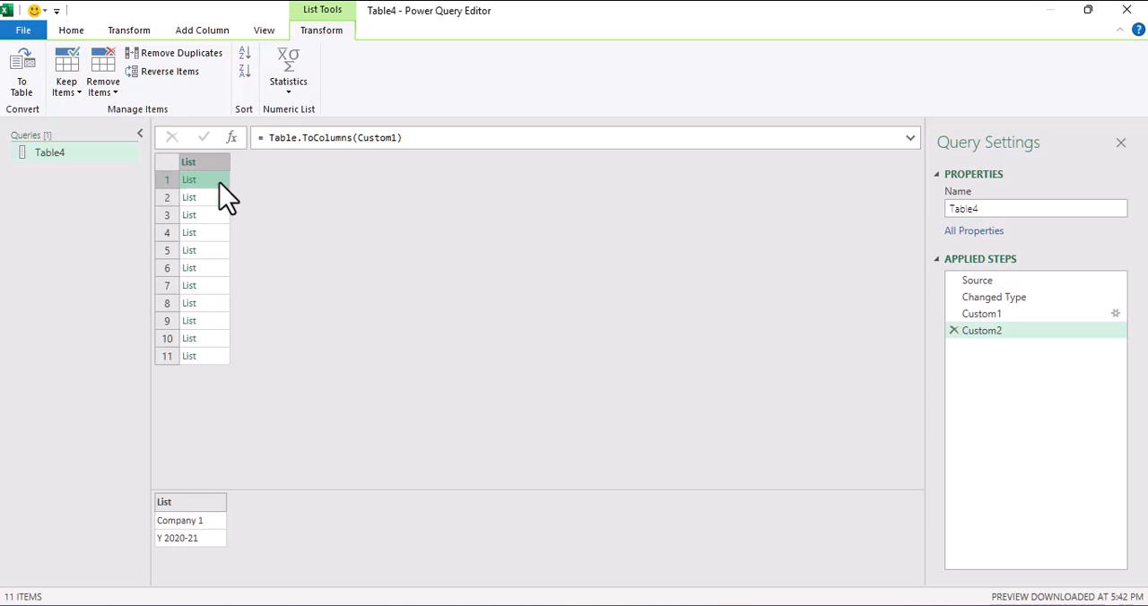
pyautogui.click(221, 198)
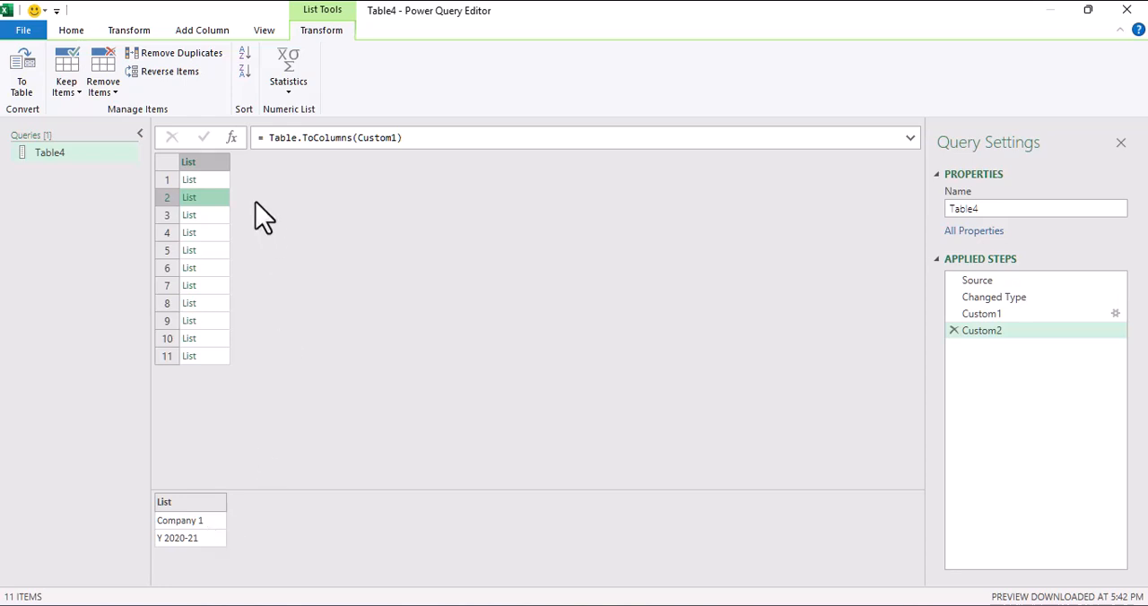
# Step: Add a custom step and begin its formula with =List.Transform(Custom2, each
pyautogui.click(231, 137)
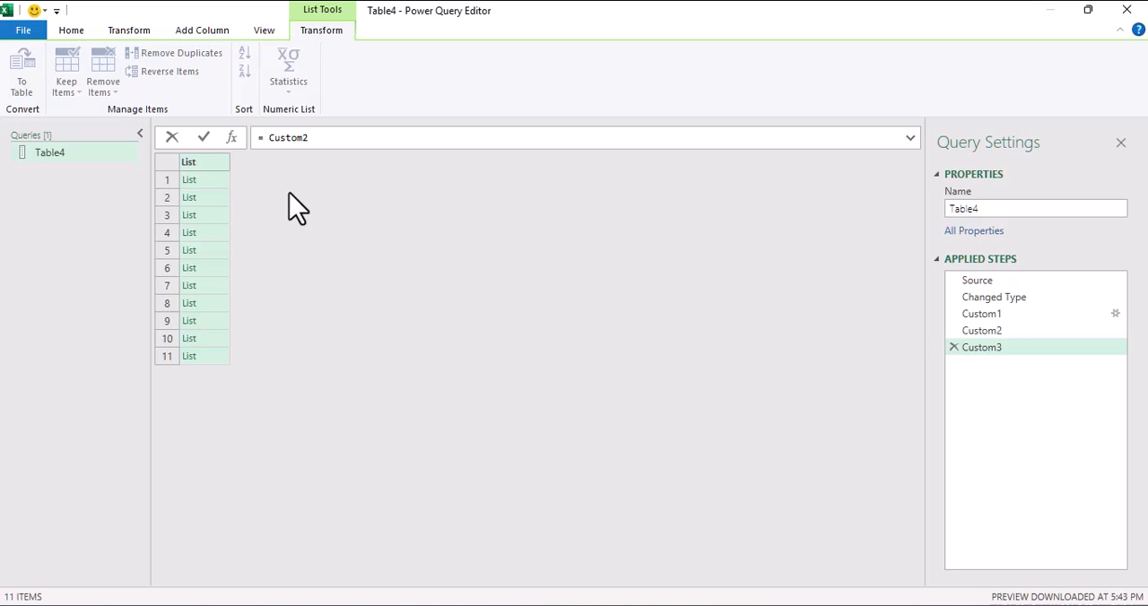
pyautogui.write('list')
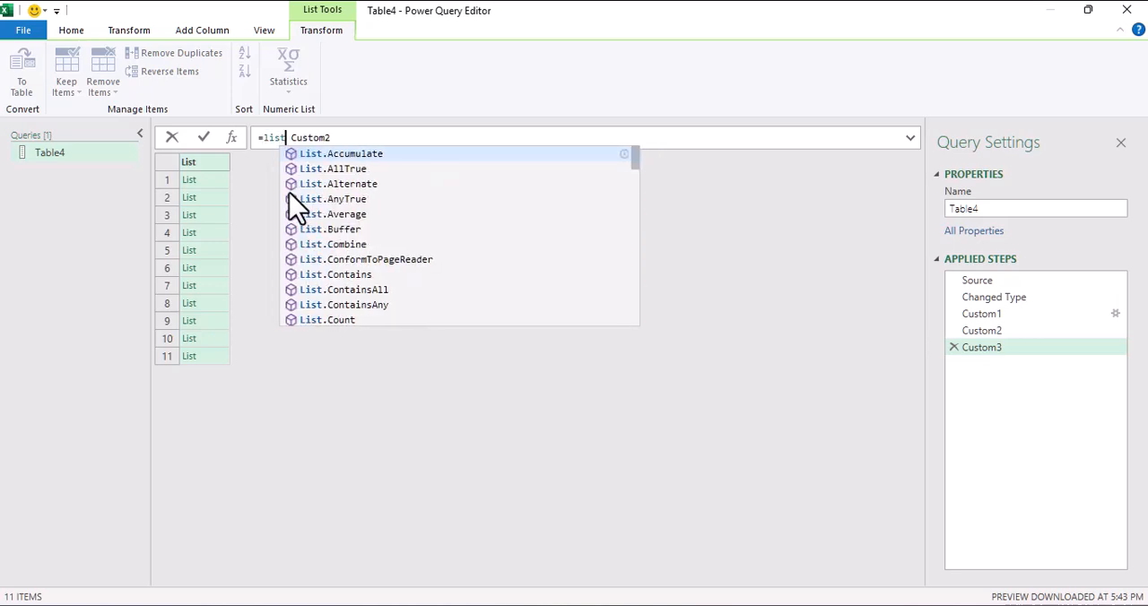
pyautogui.write('.trans')
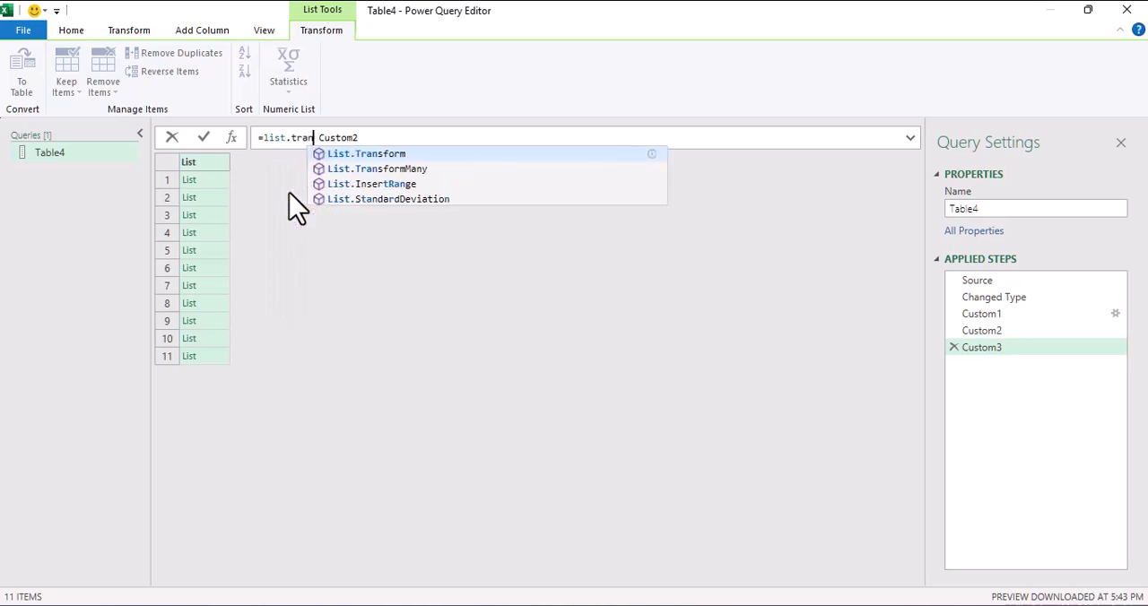
pyautogui.press('Tab')
pyautogui.write('(')
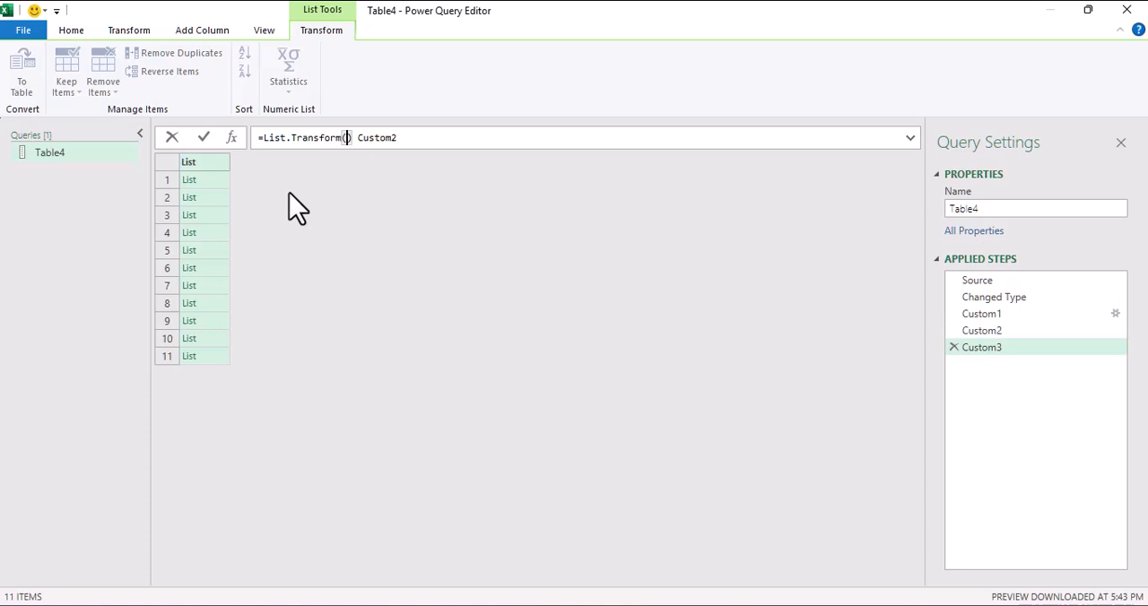
pyautogui.press('Delete')
pyautogui.press('End')
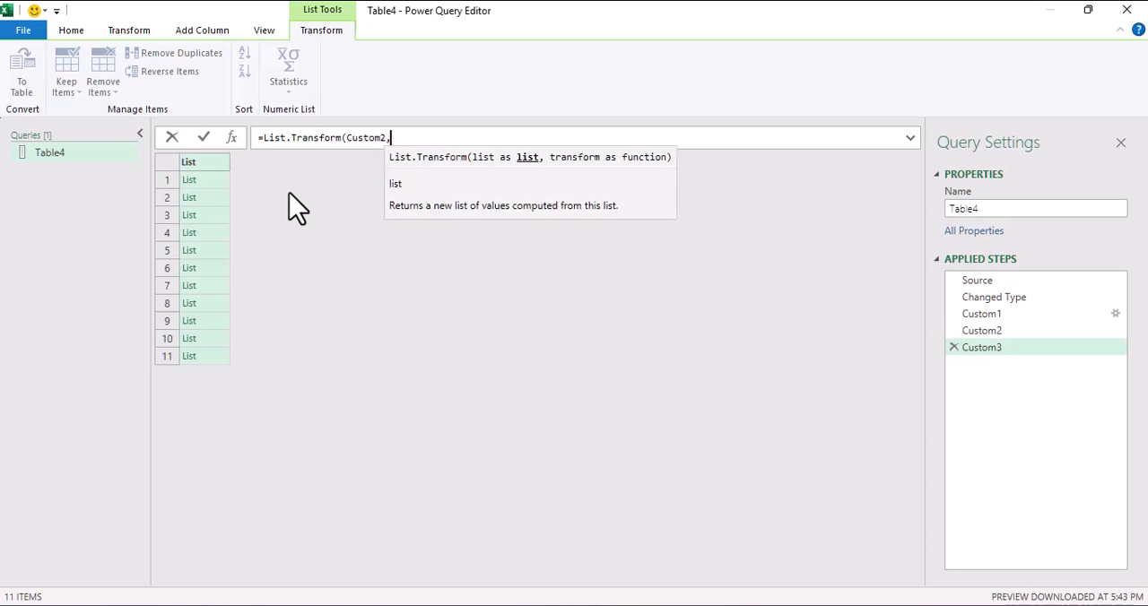
pyautogui.write(', each ')
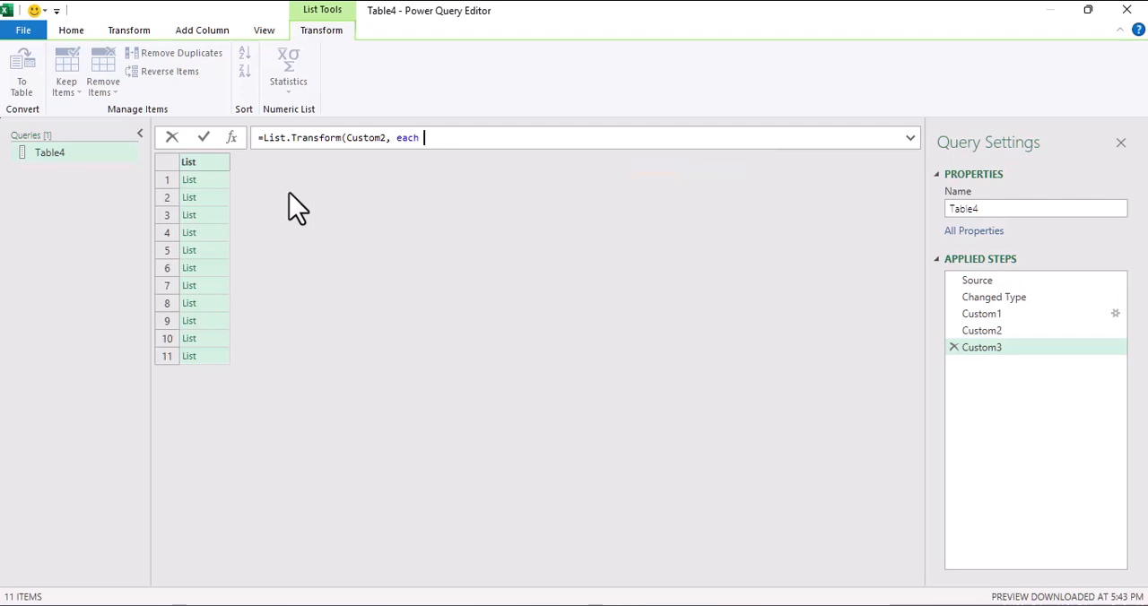
pyautogui.write('textco')
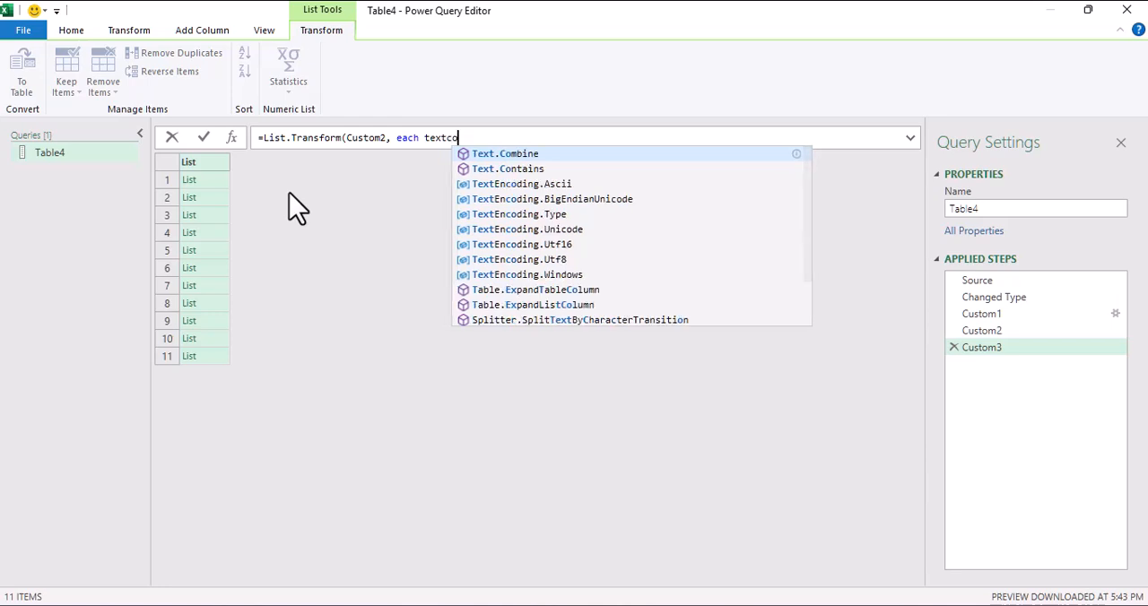
# Step: Complete the List.Transform formula with Text.Combine(_, "|")) to join each nested list's values with a pipe separator
pyautogui.press('Tab')
pyautogui.write('(')
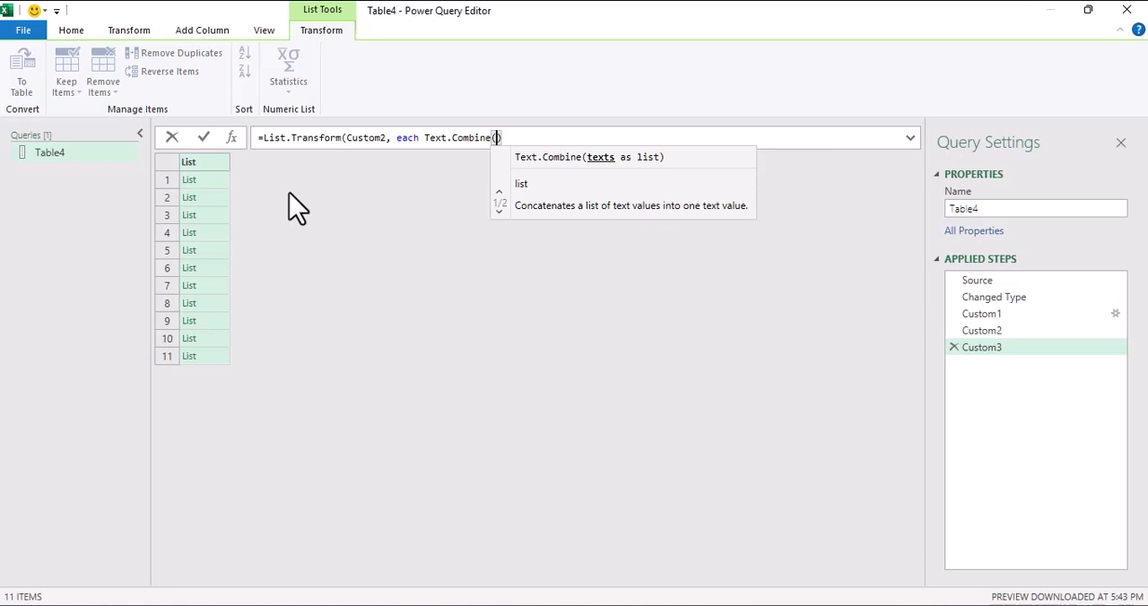
pyautogui.press('Delete')
pyautogui.write('_')
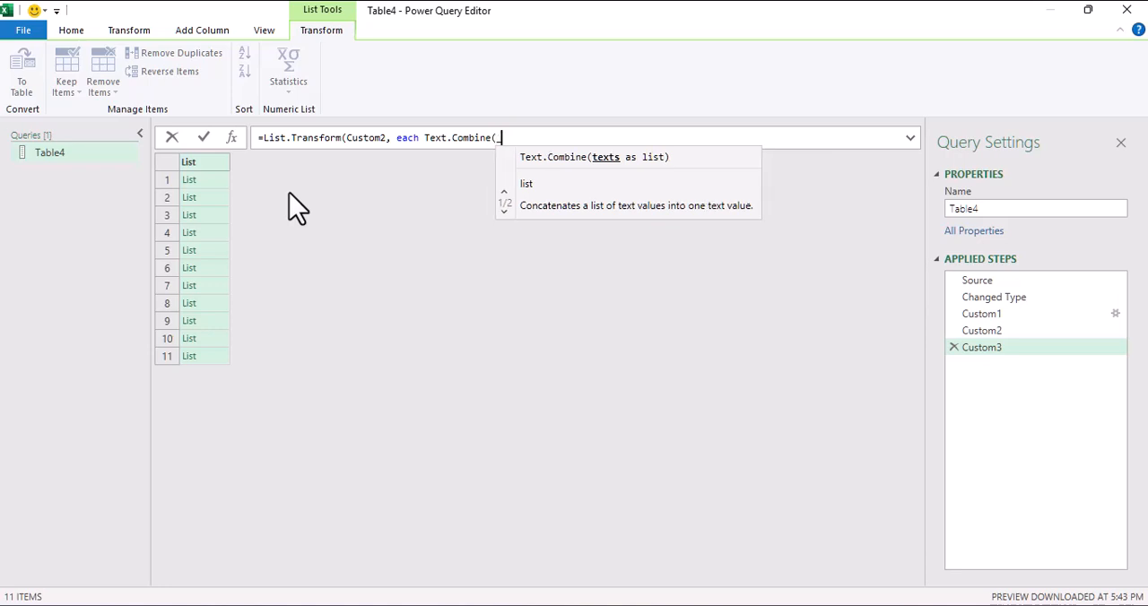
pyautogui.write(',')
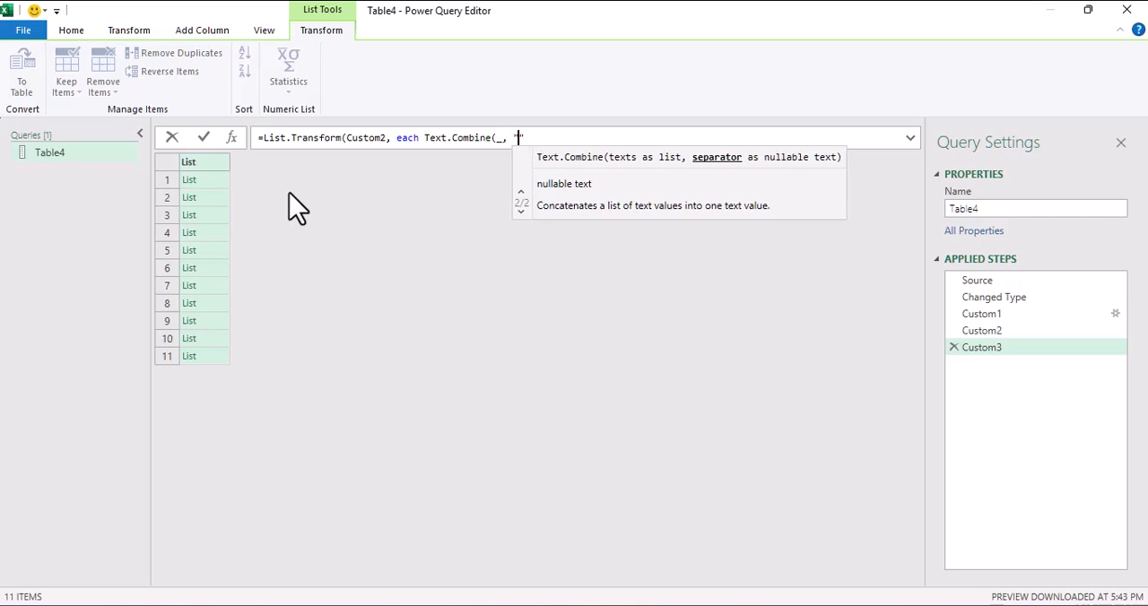
pyautogui.write(' "|"))')
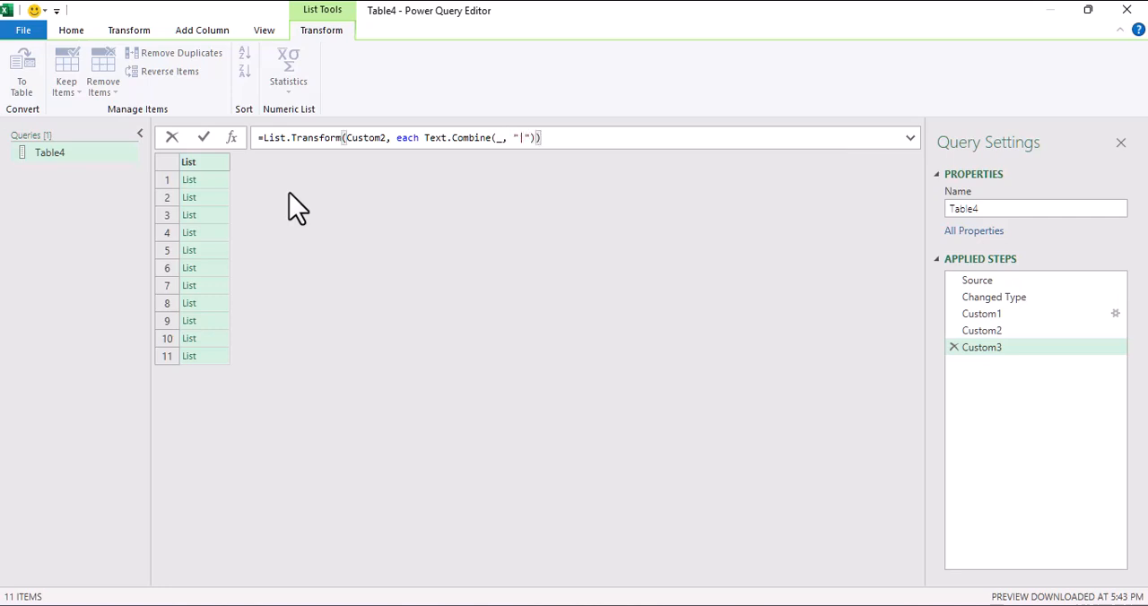
pyautogui.press('Return')
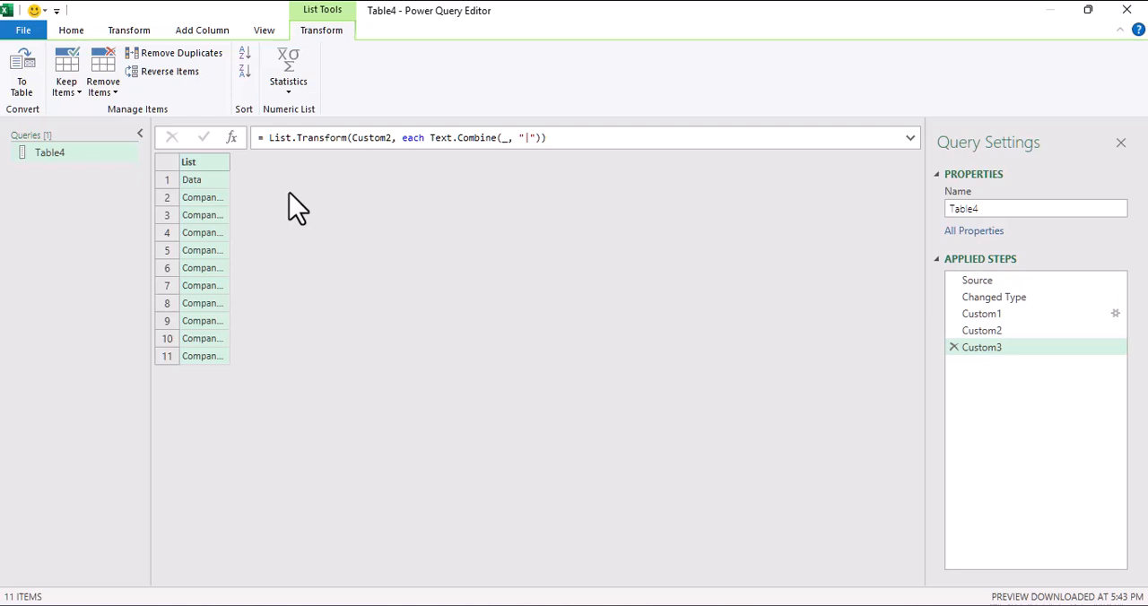
# Step: Widen the List column to fit its text and review the combined company and year entries
pyautogui.doubleClick(232, 162)
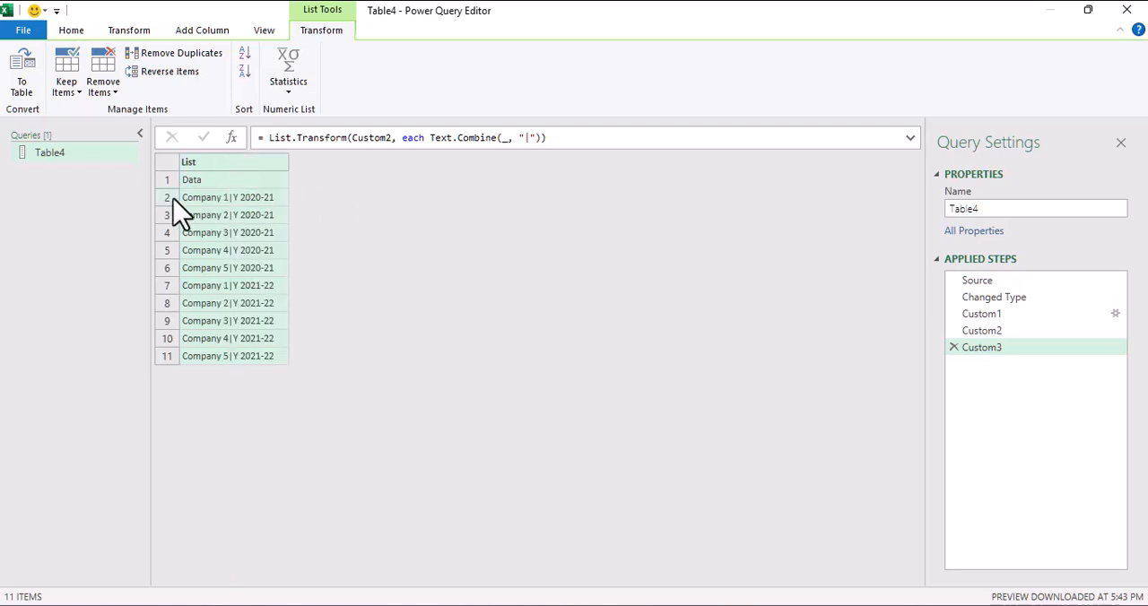
pyautogui.click(199, 184)
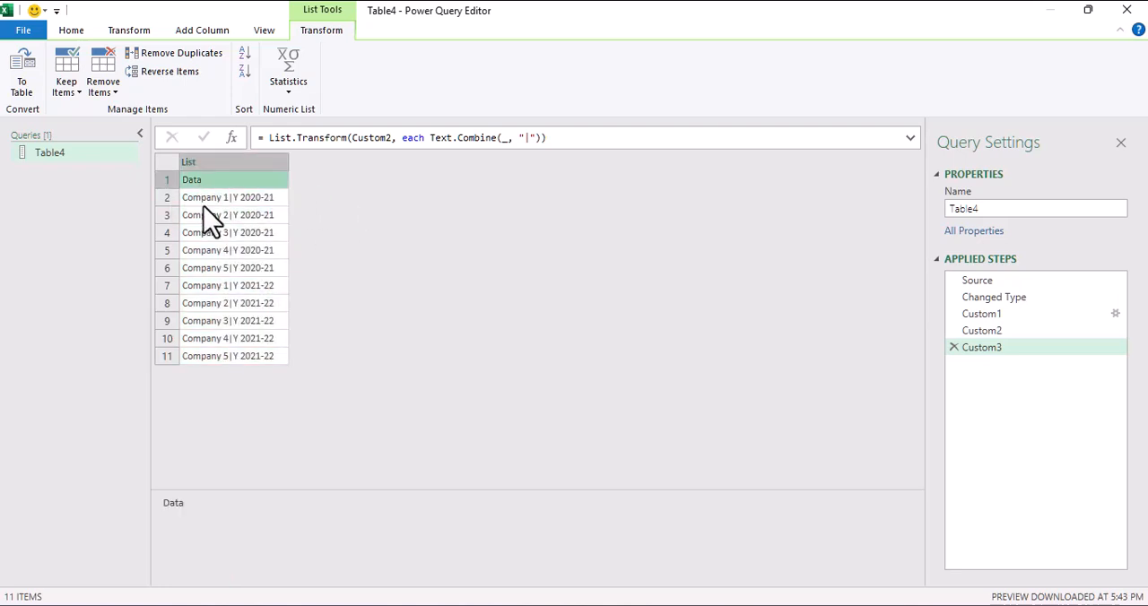
pyautogui.click(202, 201)
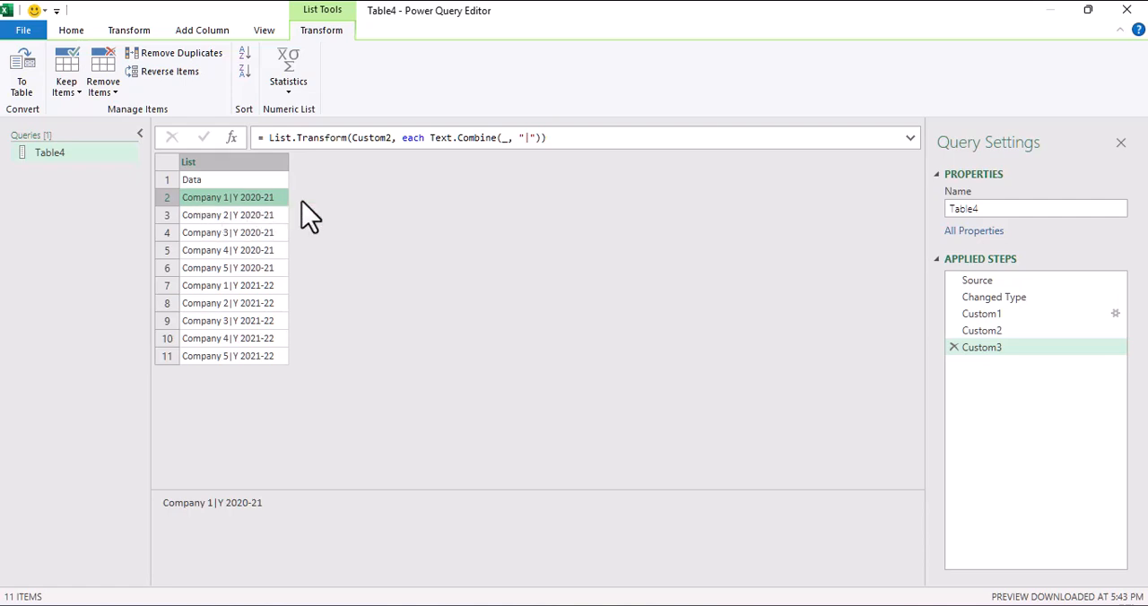
pyautogui.click(215, 218)
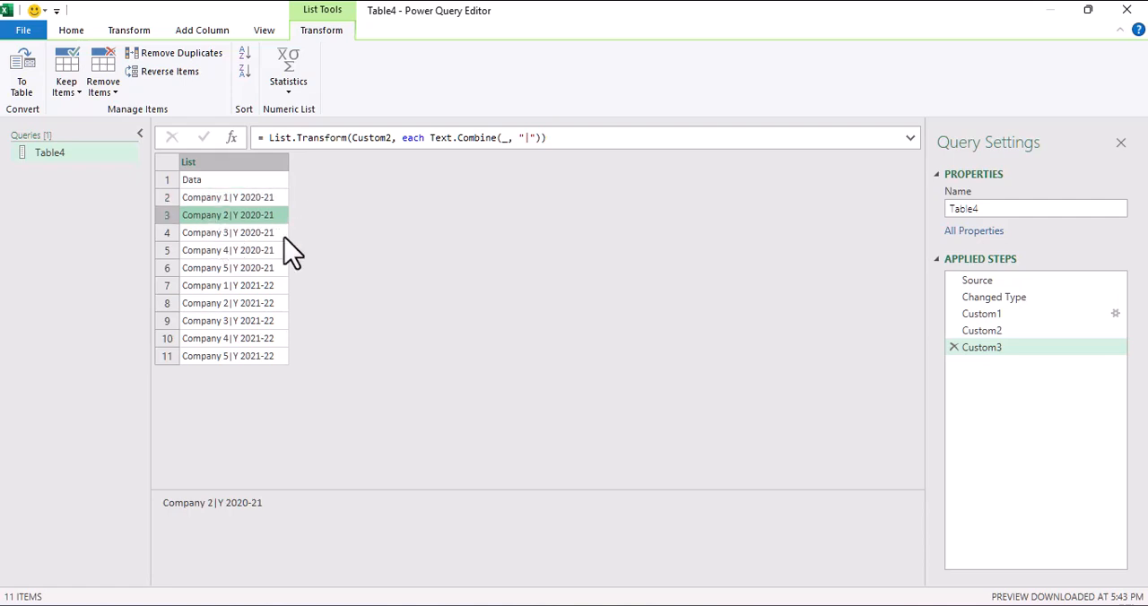
pyautogui.click(260, 234)
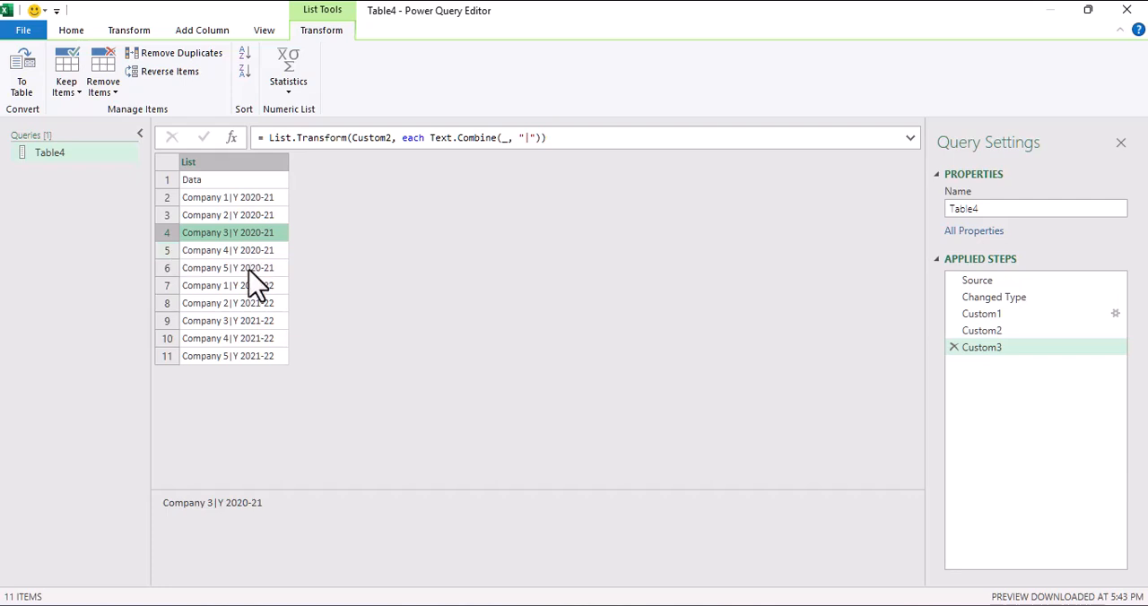
pyautogui.click(251, 269)
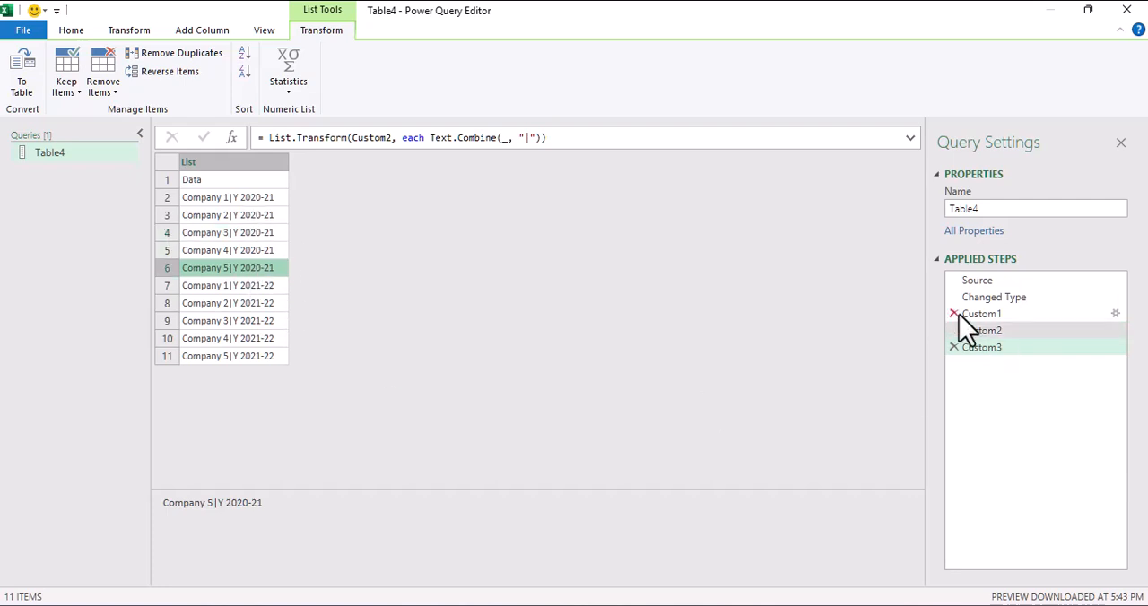
# Step: Rename the applied step Custom3 to ColNames
pyautogui.moveTo(962, 327); pyautogui.dragTo(987, 354)
pyautogui.rightClick(986, 354)
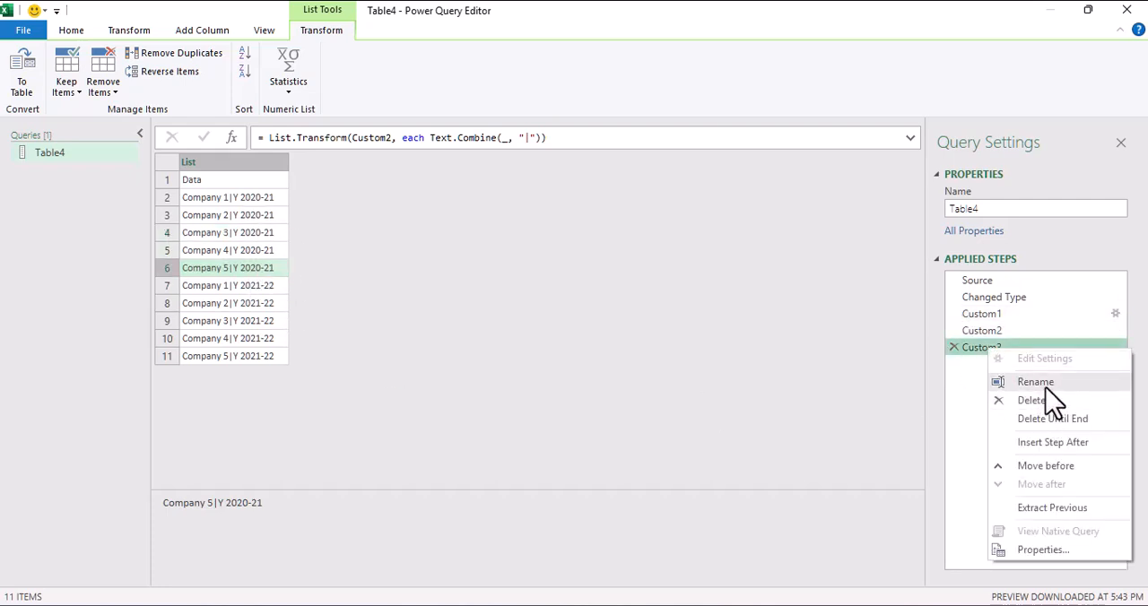
pyautogui.click(1046, 384)
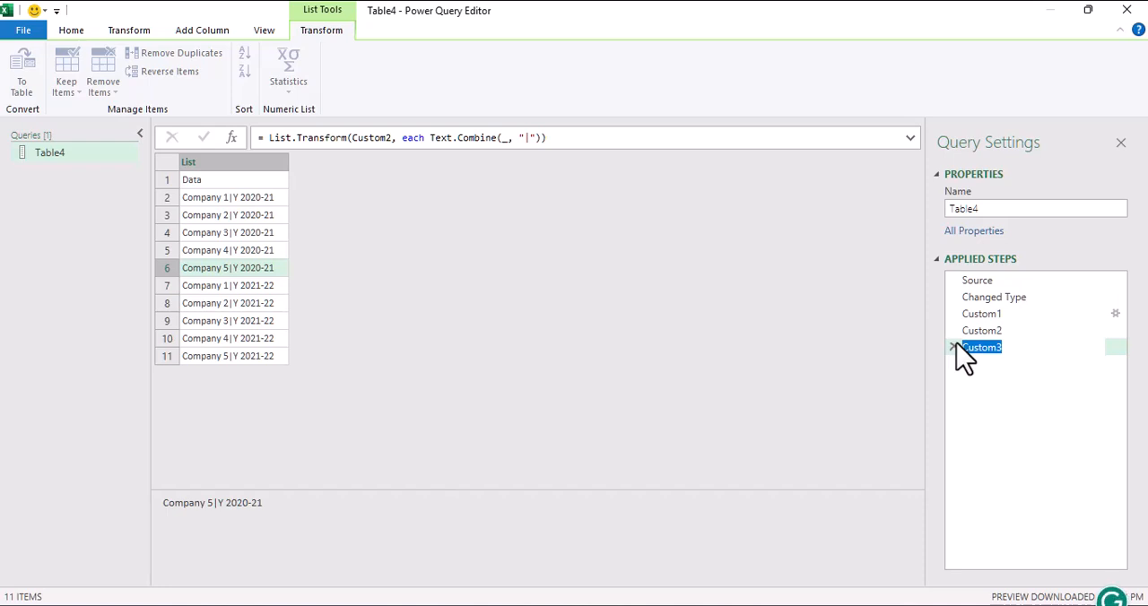
pyautogui.write('ColNames')
pyautogui.click(758, 386)
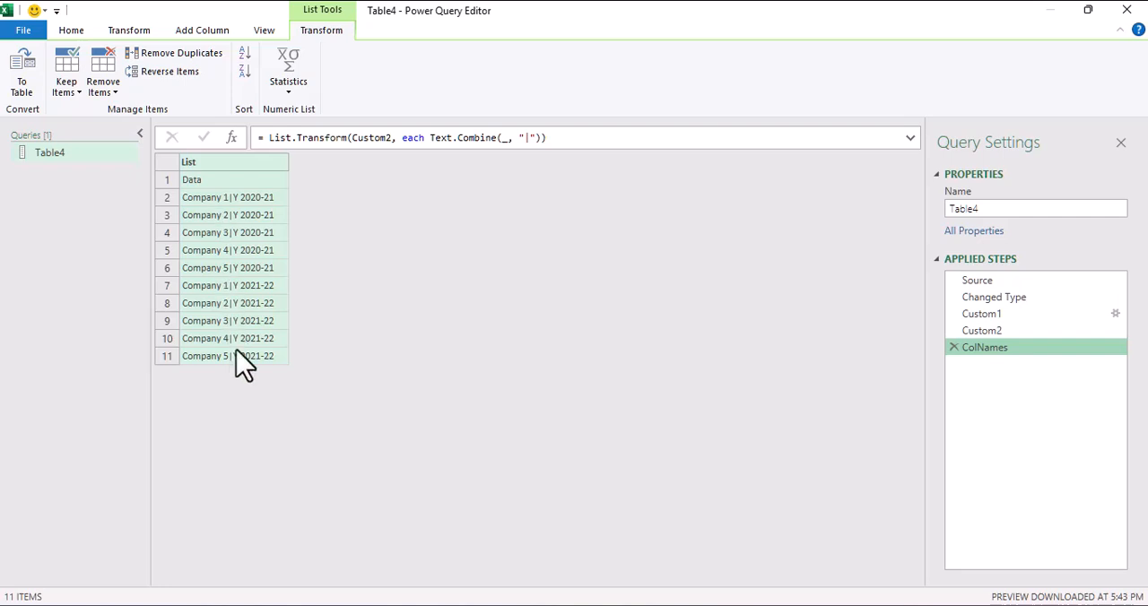
pyautogui.click(302, 311)
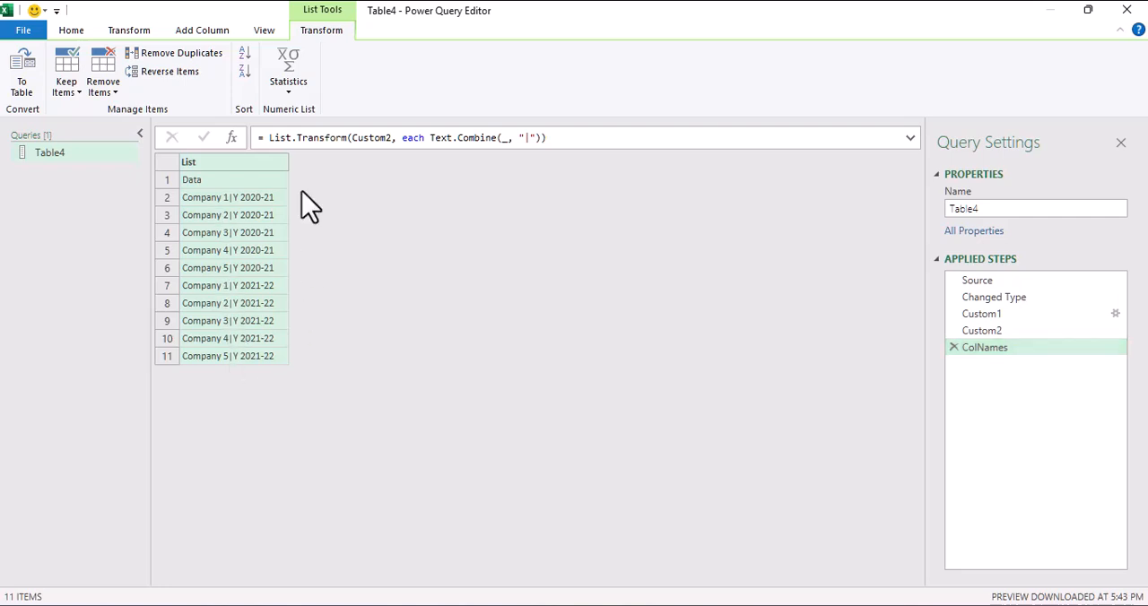
# Step: Add a custom step after ColNames and set its formula to = Source
pyautogui.click(232, 139)
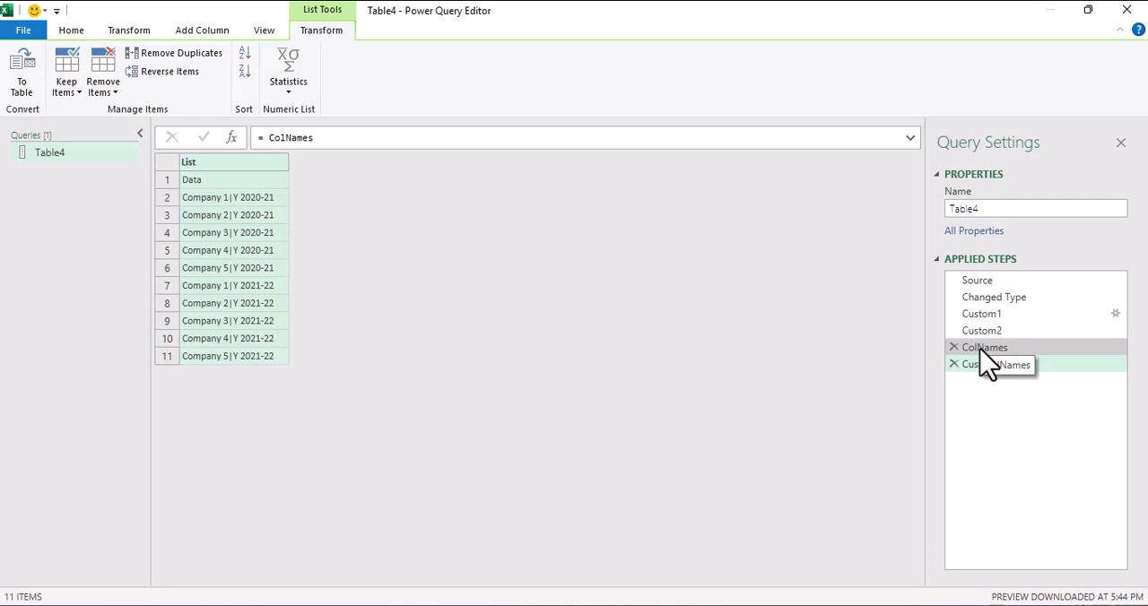
pyautogui.doubleClick(291, 137)
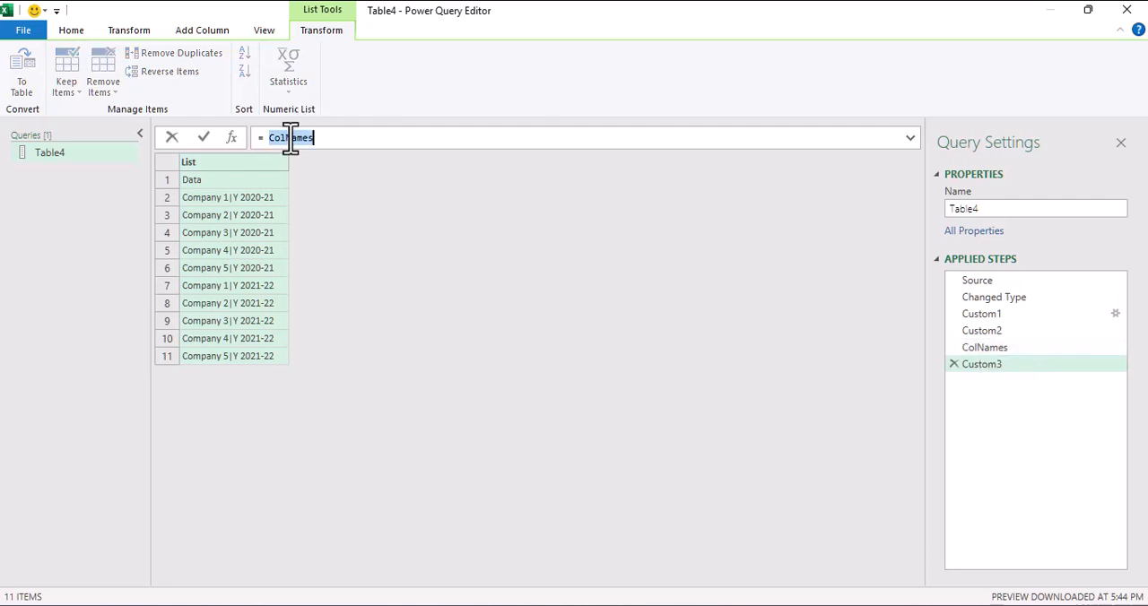
pyautogui.write('so')
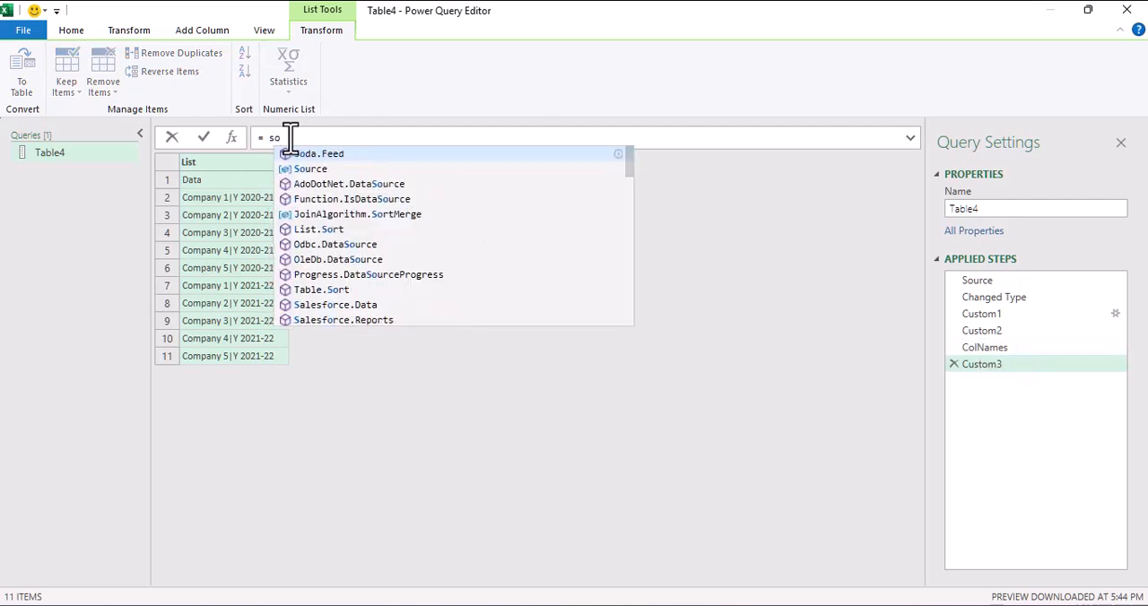
pyautogui.press('Down')
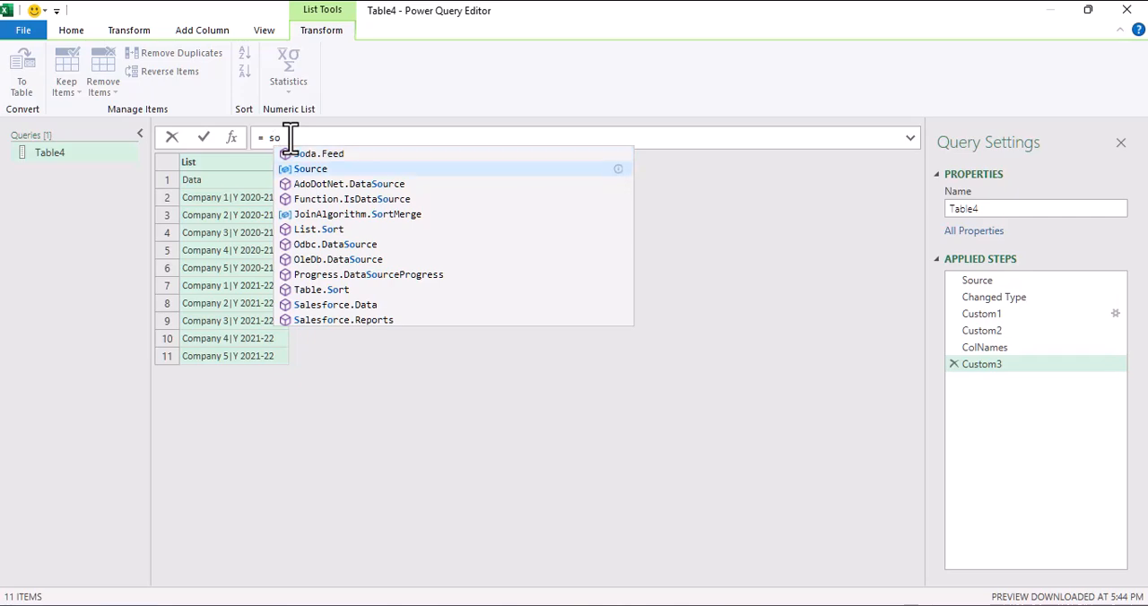
pyautogui.press('Tab')
pyautogui.press('Return')
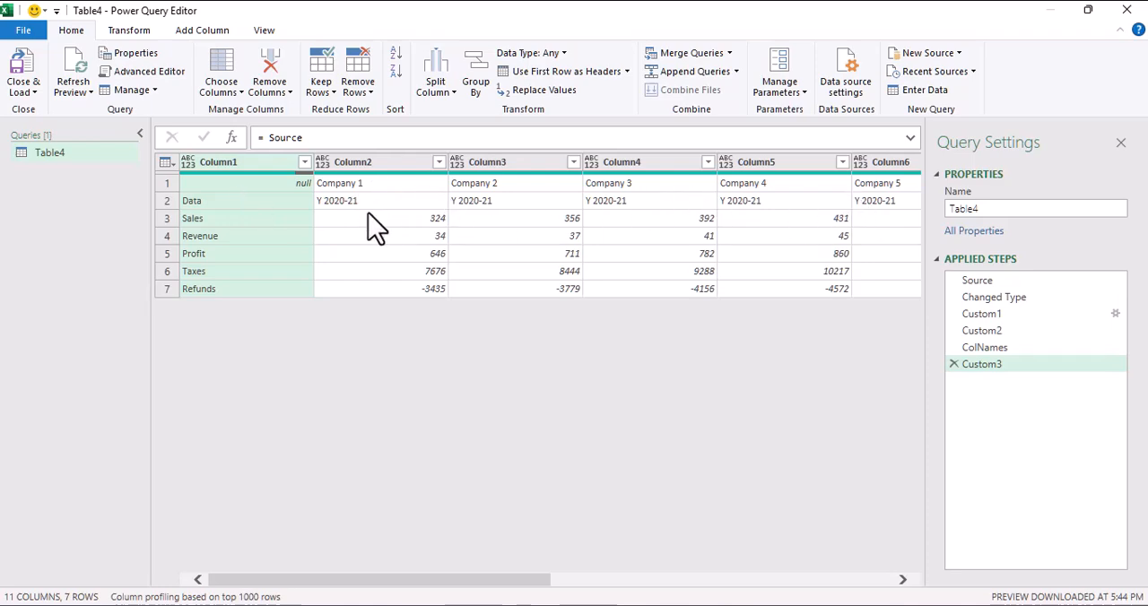
# Step: Change the new step's formula to =Table.RemoveFirstN(Source, 2) to drop the two header rows
pyautogui.click(349, 205)
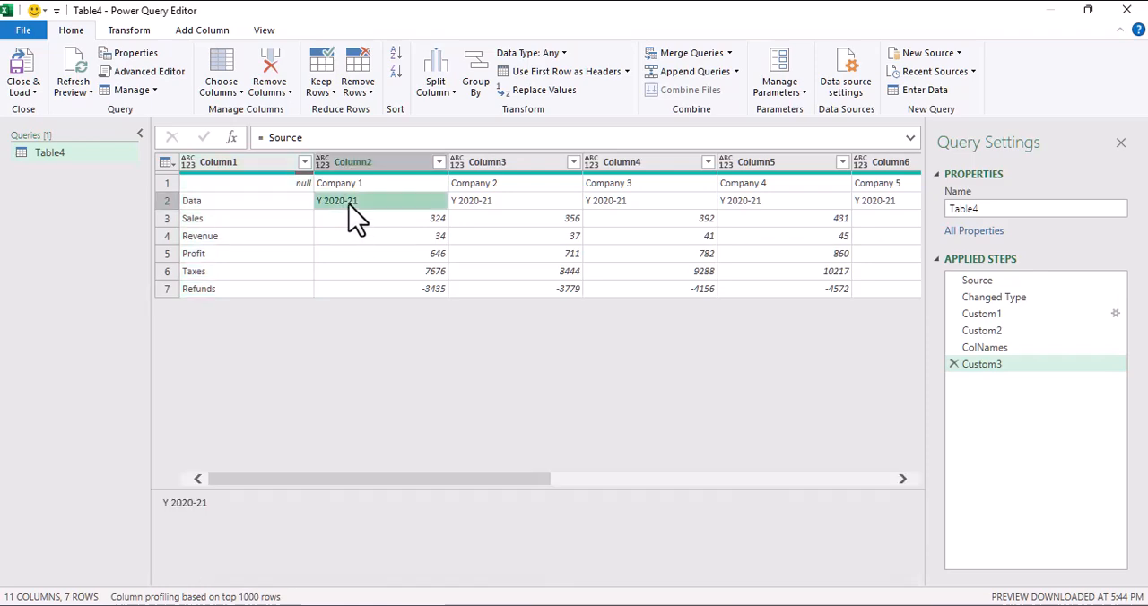
pyautogui.click(265, 137)
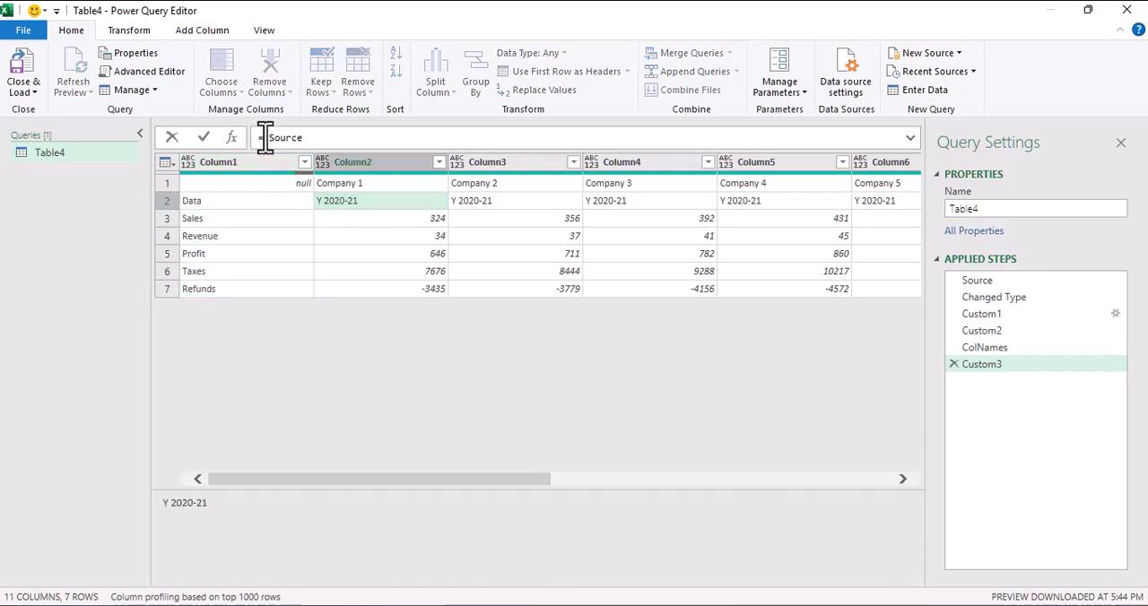
pyautogui.write('Table.remov')
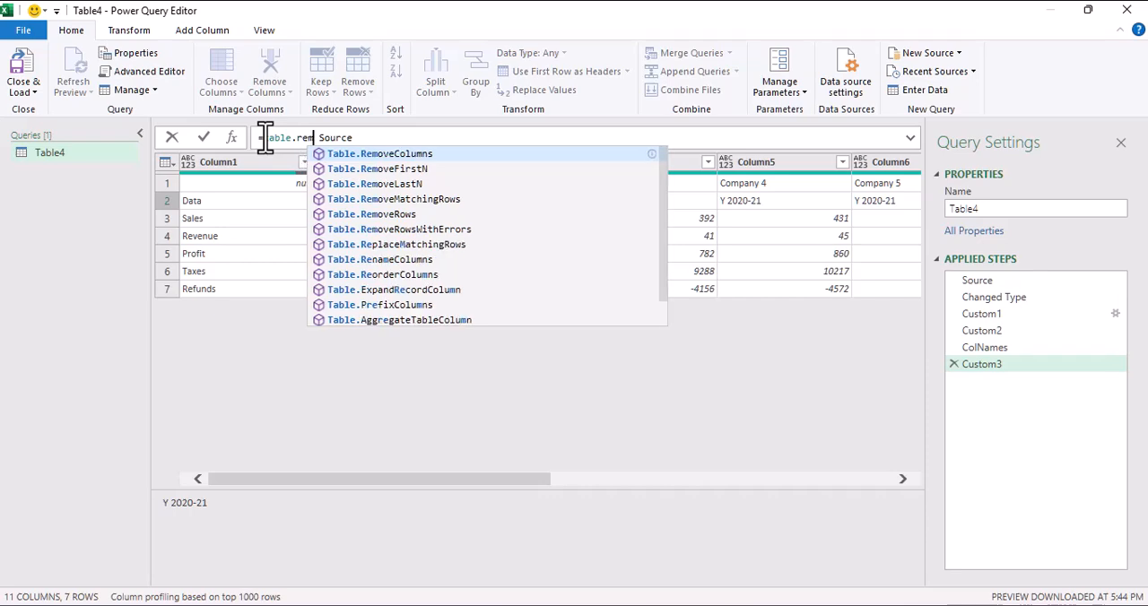
pyautogui.press('Down')
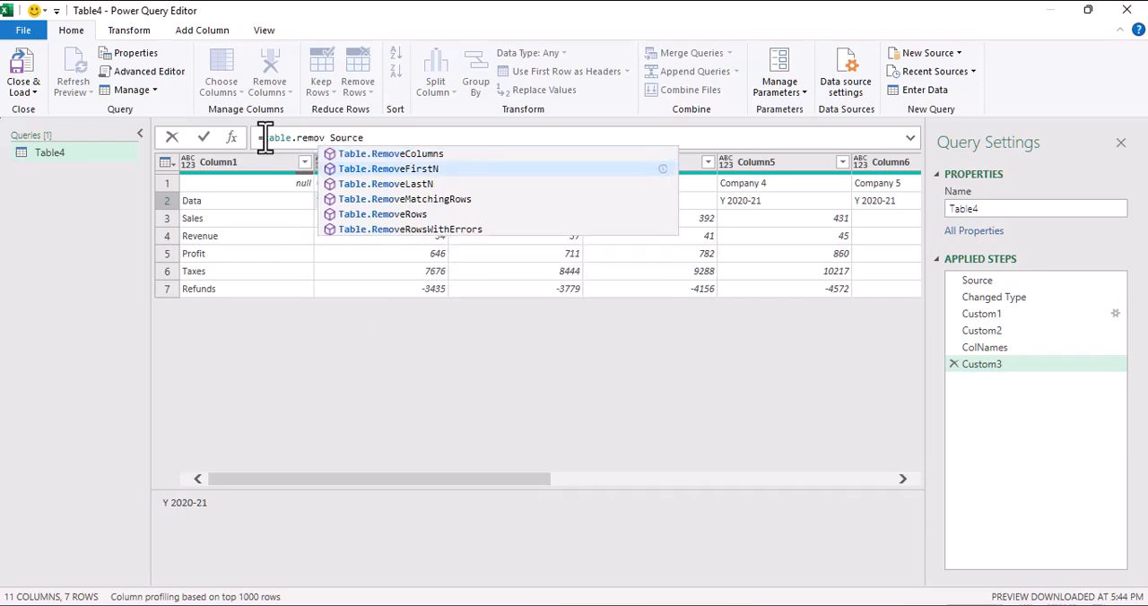
pyautogui.press('Tab')
pyautogui.write('(')
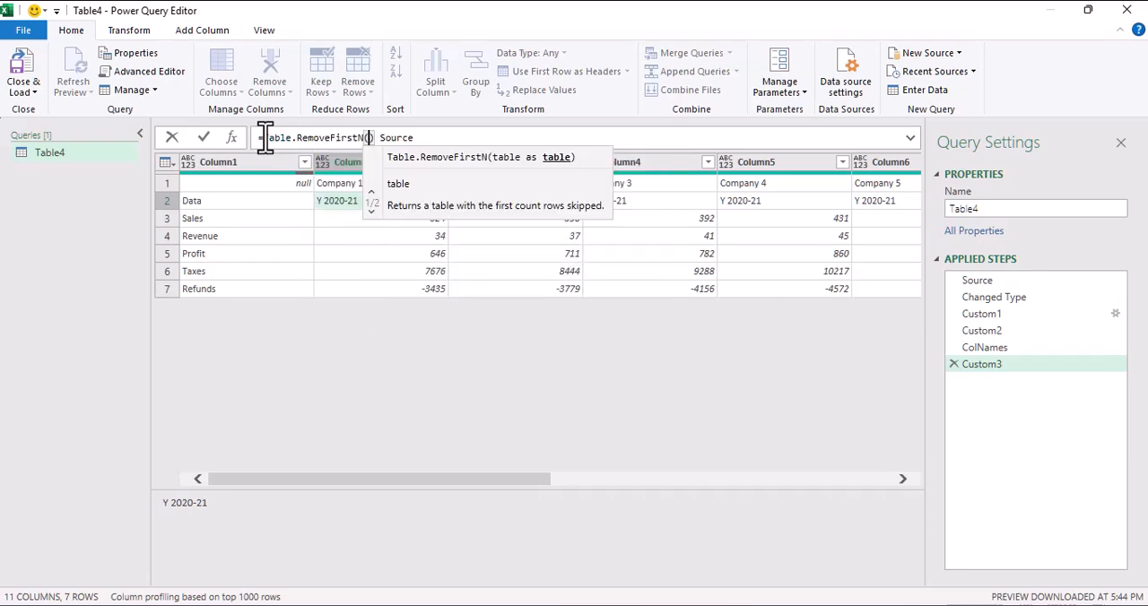
pyautogui.press('Delete')
pyautogui.press('End')
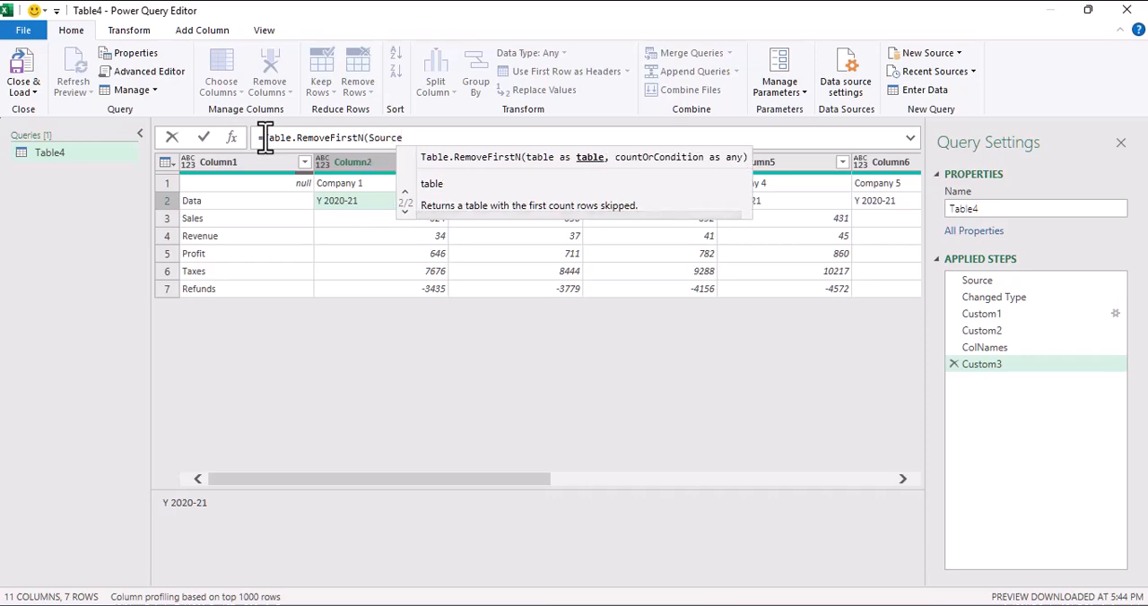
pyautogui.write(', 2')
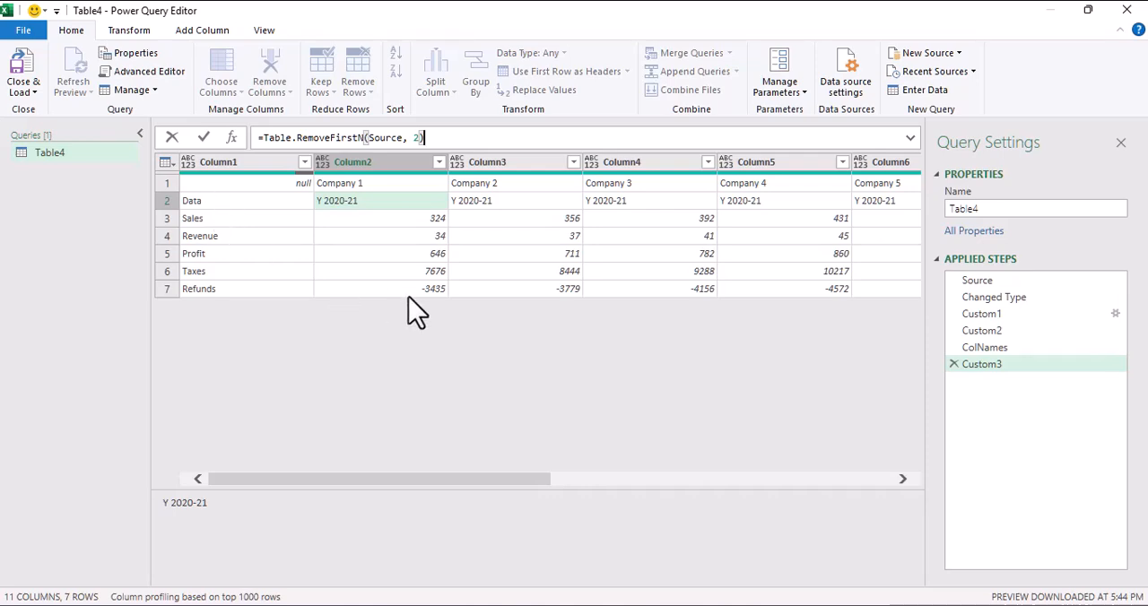
pyautogui.press('Return')
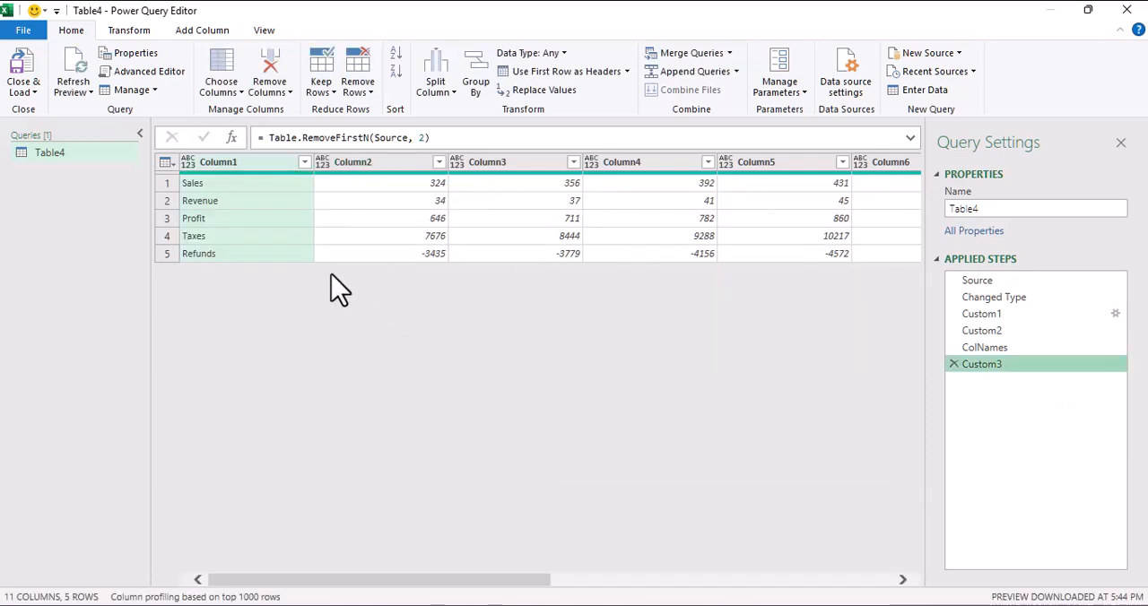
pyautogui.click(460, 218)
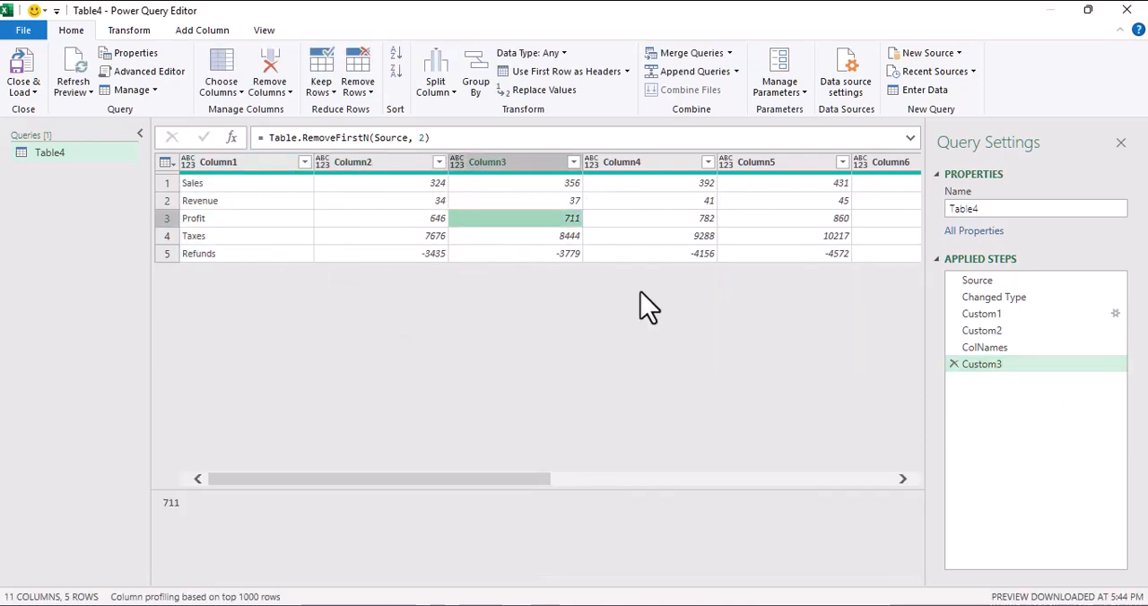
pyautogui.click(397, 202)
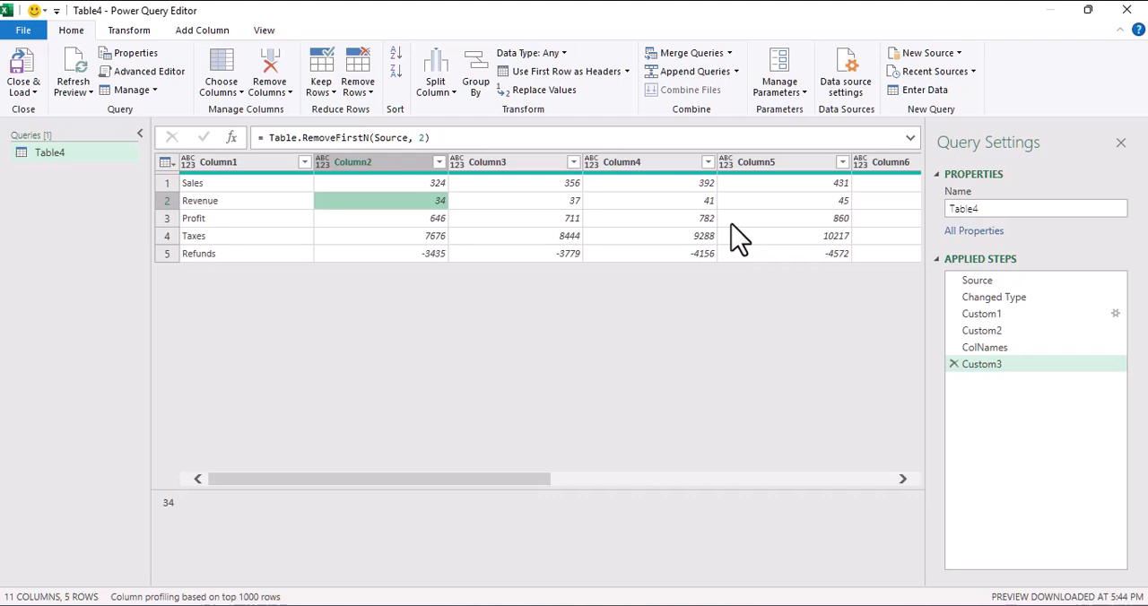
# Step: Add another custom step with the formula =Table.ToColumns(Custom3) and preview several of its nested lists
pyautogui.click(231, 137)
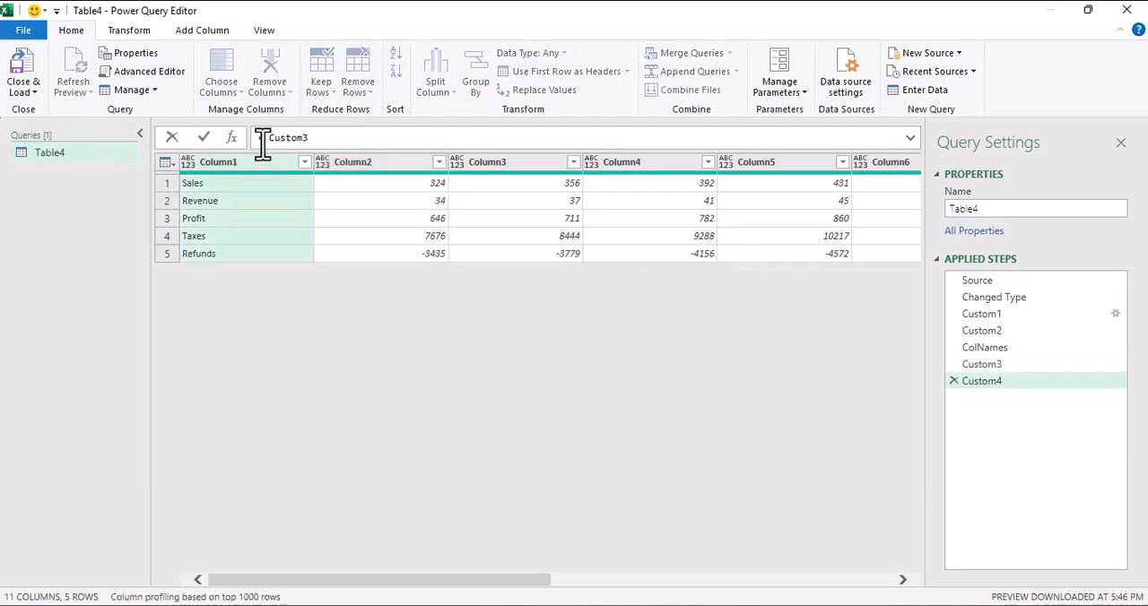
pyautogui.write('Tab ')
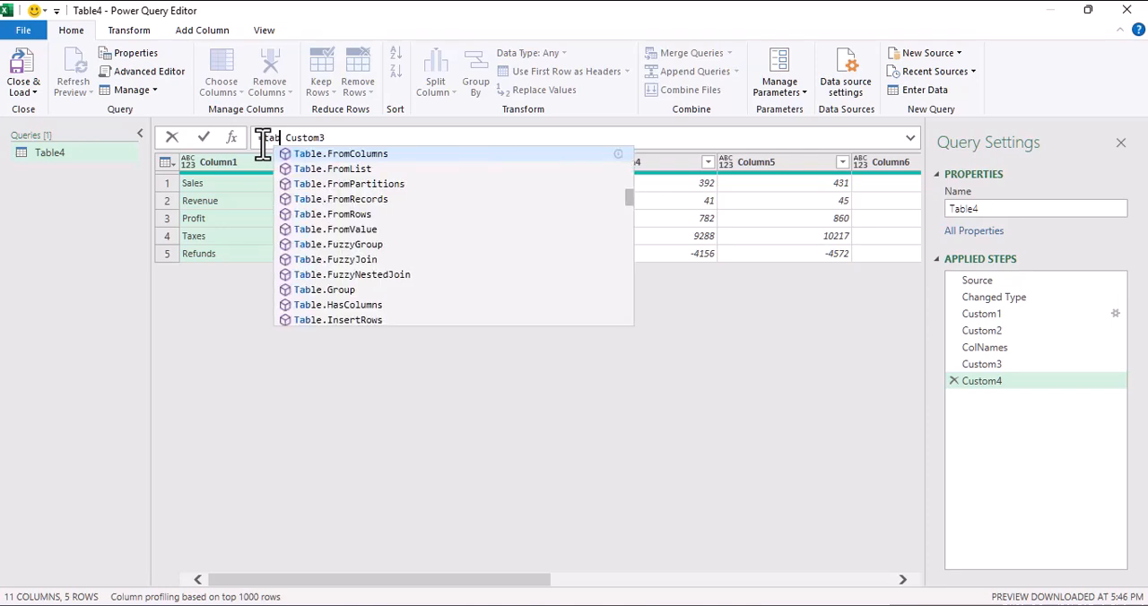
pyautogui.write('leto')
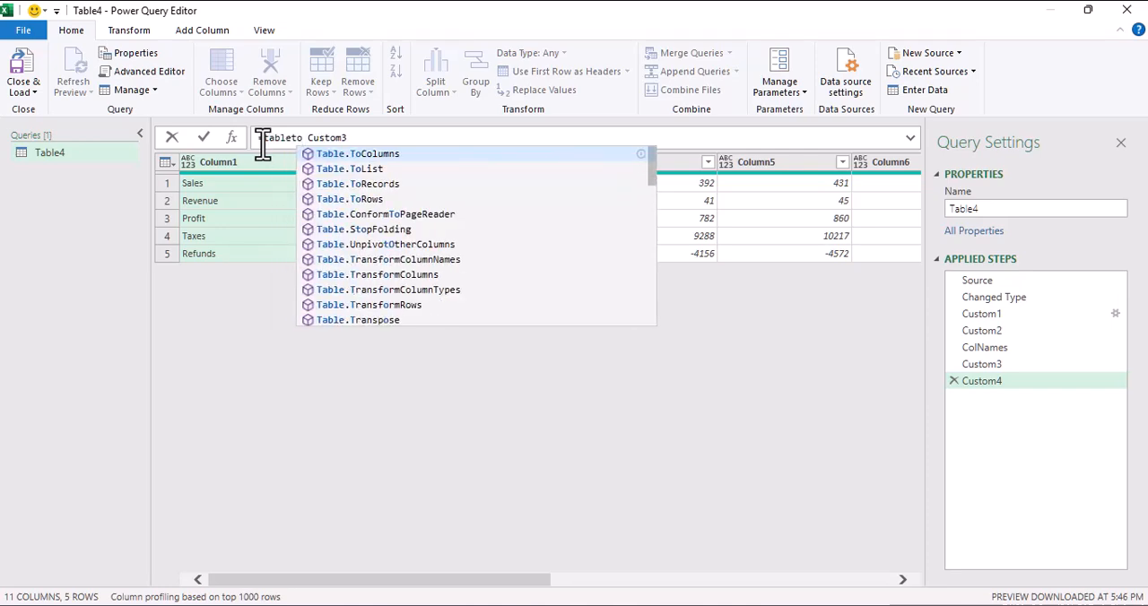
pyautogui.press('Tab')
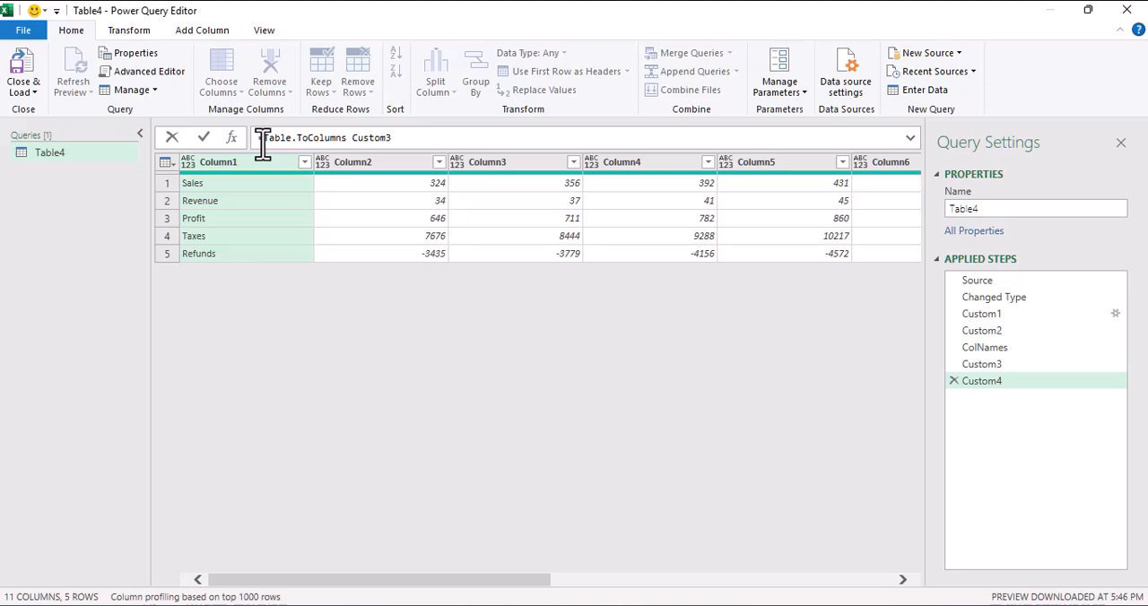
pyautogui.write('(')
pyautogui.press('Delete')
pyautogui.press('Right')
pyautogui.write(')')
pyautogui.press('BackSpace')
pyautogui.press('Left')
pyautogui.write(')')
pyautogui.press('Return')
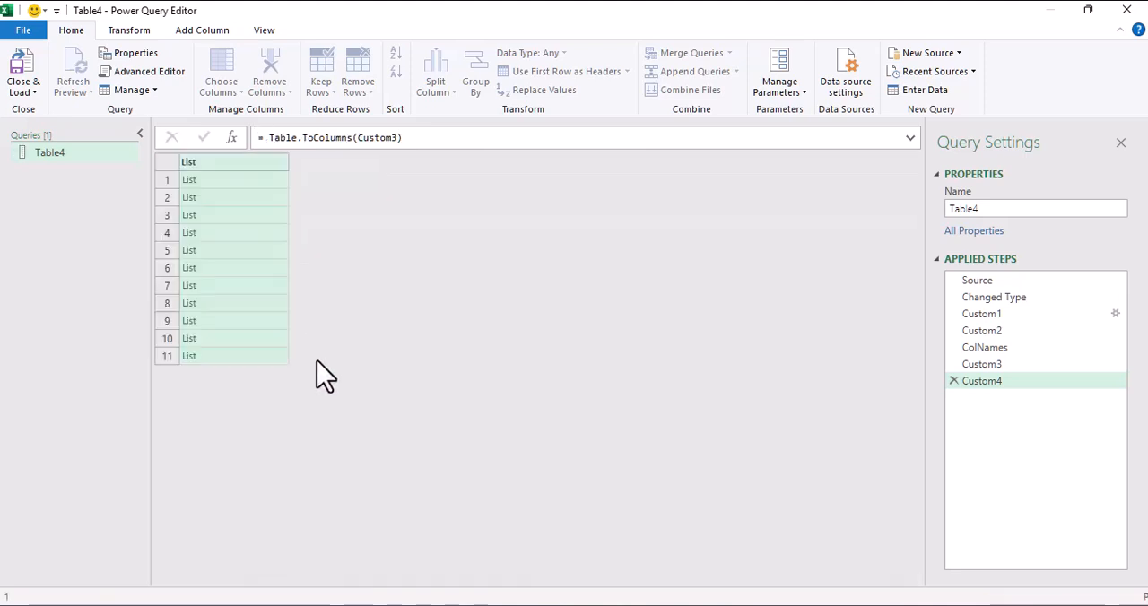
pyautogui.click(255, 183)
pyautogui.click(257, 201)
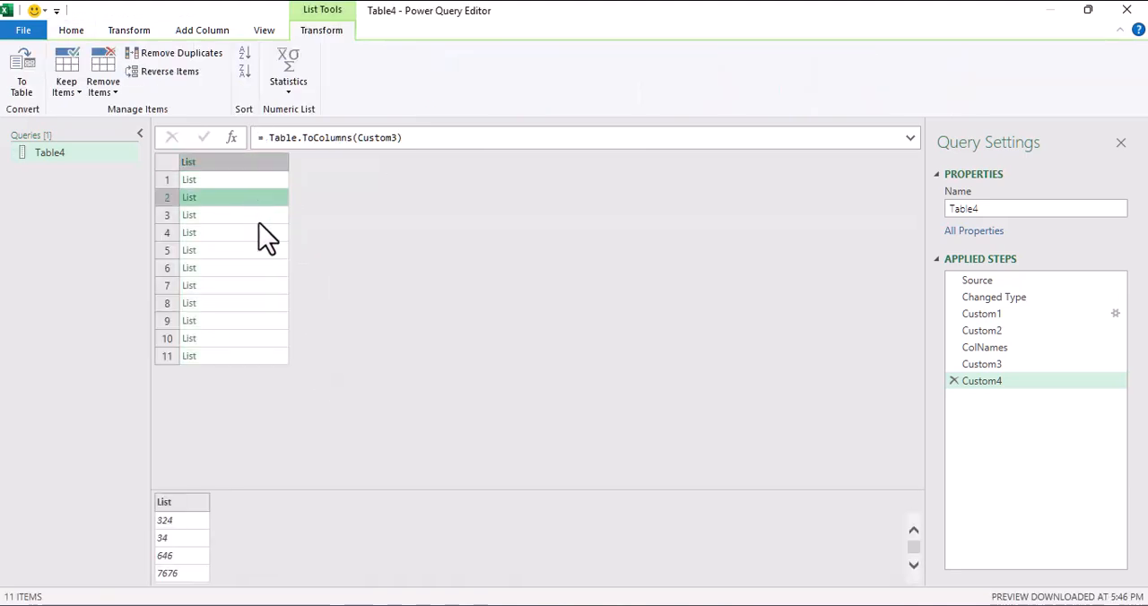
pyautogui.click(259, 219)
pyautogui.click(260, 252)
pyautogui.click(270, 303)
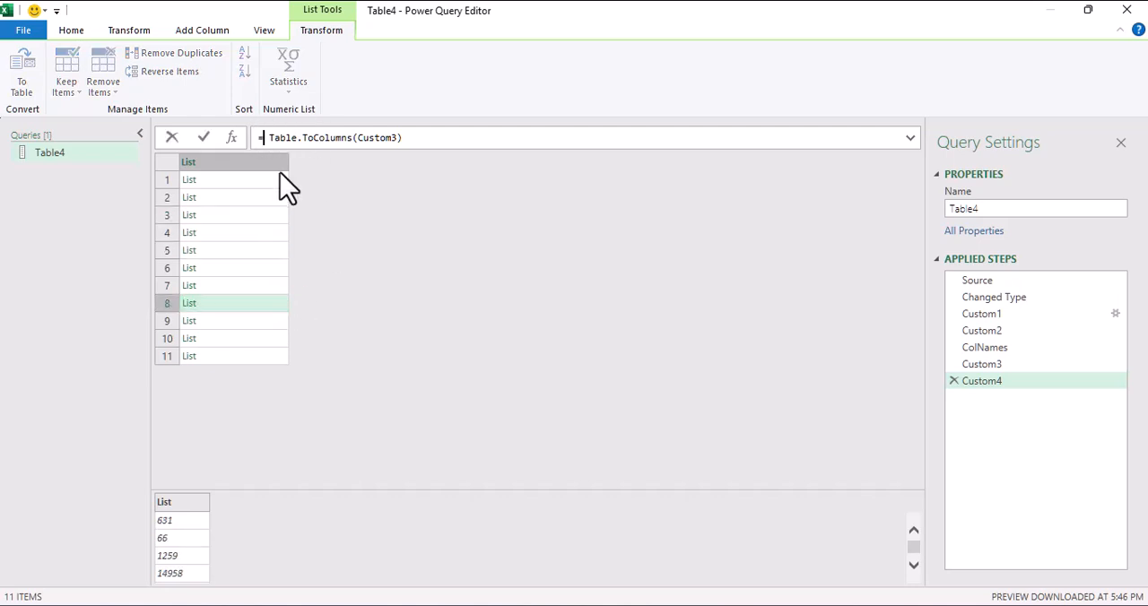
# Step: Begin wrapping the Table.ToColumns(Custom3) expression in Table.FromColumns( to rebuild a table from the column lists
pyautogui.write('tabl')
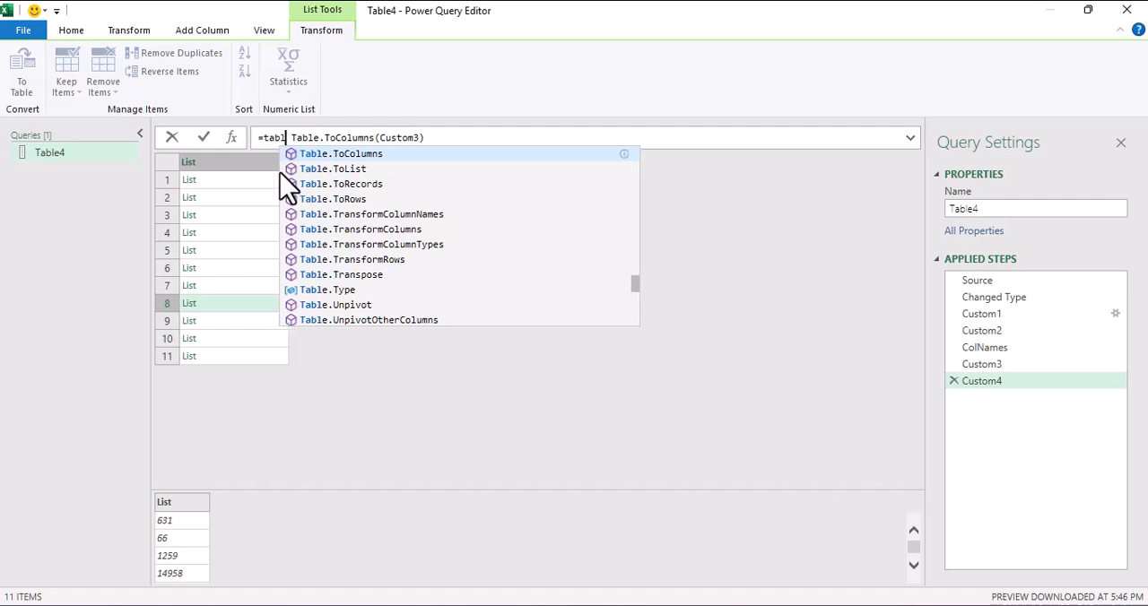
pyautogui.write('e')
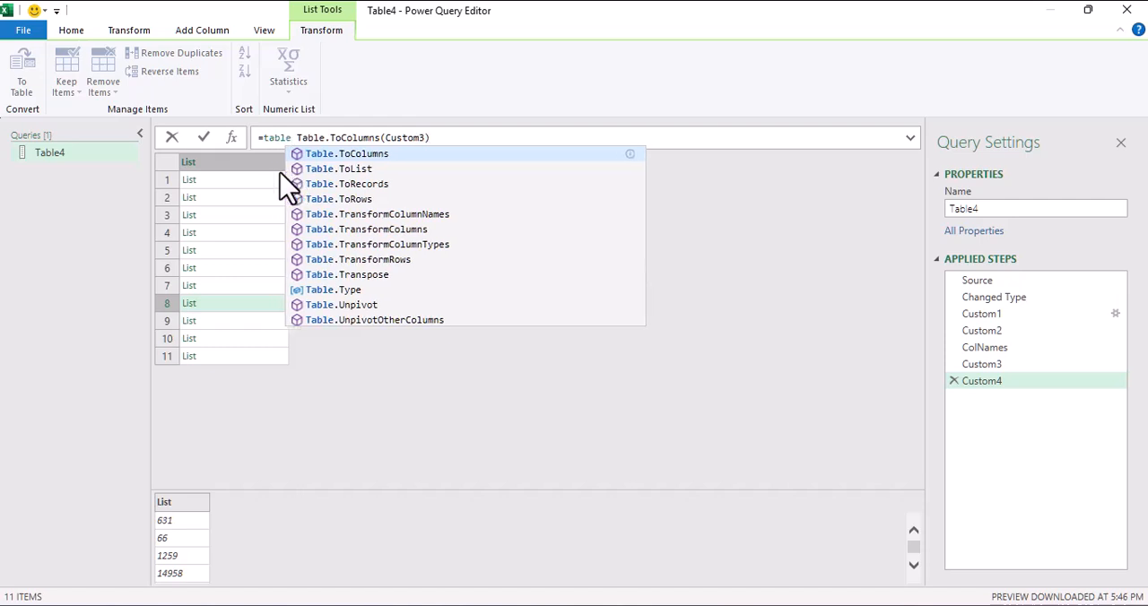
pyautogui.write('from')
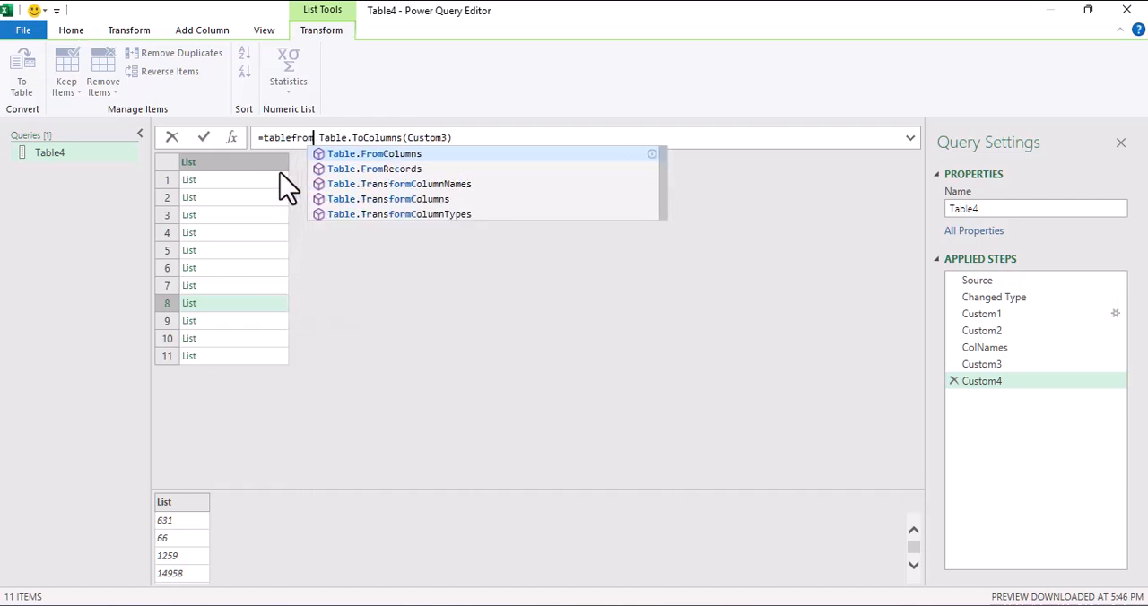
pyautogui.write('c')
pyautogui.press('Tab')
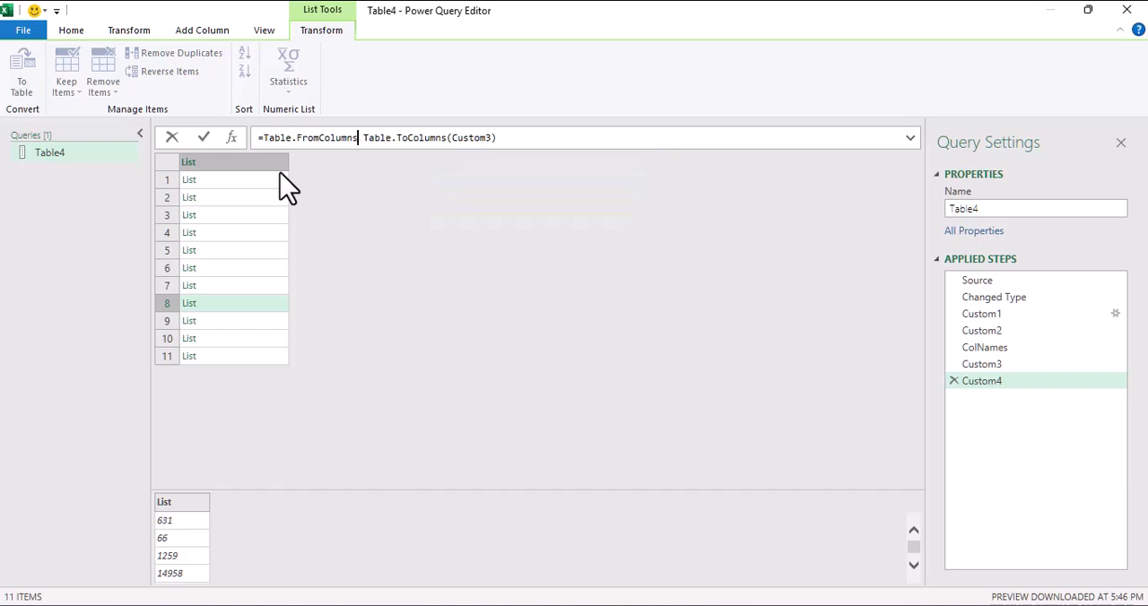
pyautogui.write('(')
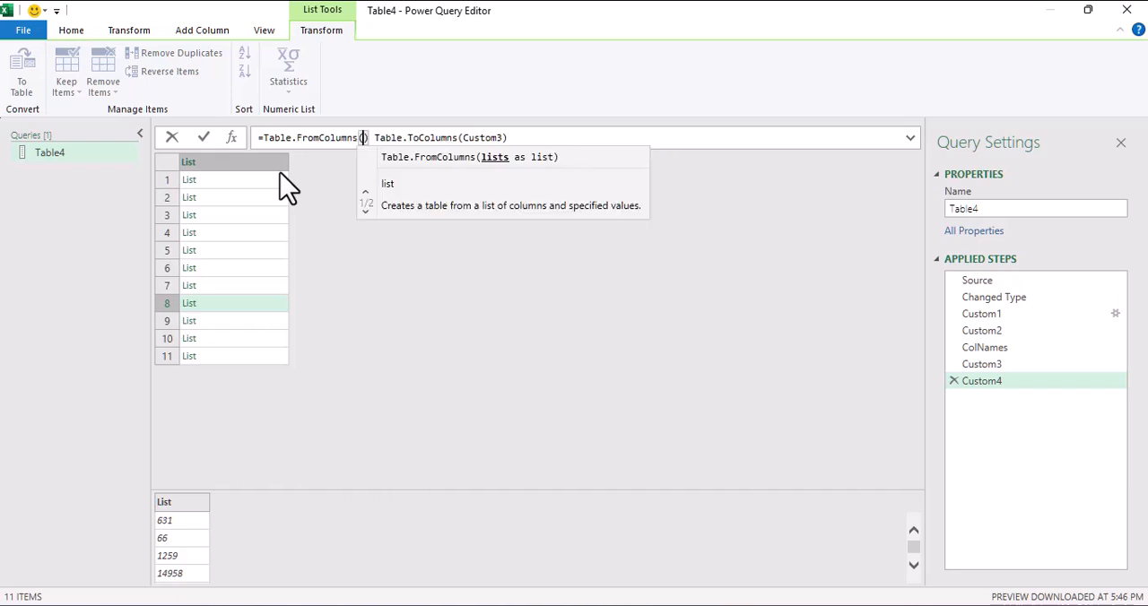
pyautogui.press('Delete')
pyautogui.press('Delete')
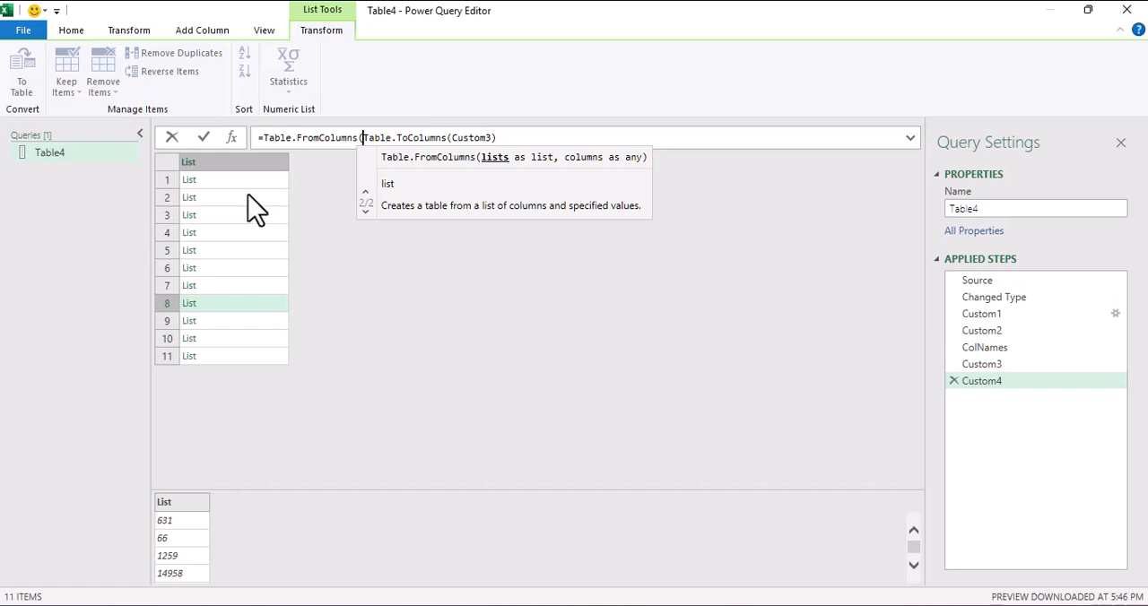
# Step: Supply ColNames as the second argument of Table.FromColumns and apply the completed formula to name the columns
pyautogui.click(513, 139)
pyautogui.write(',')
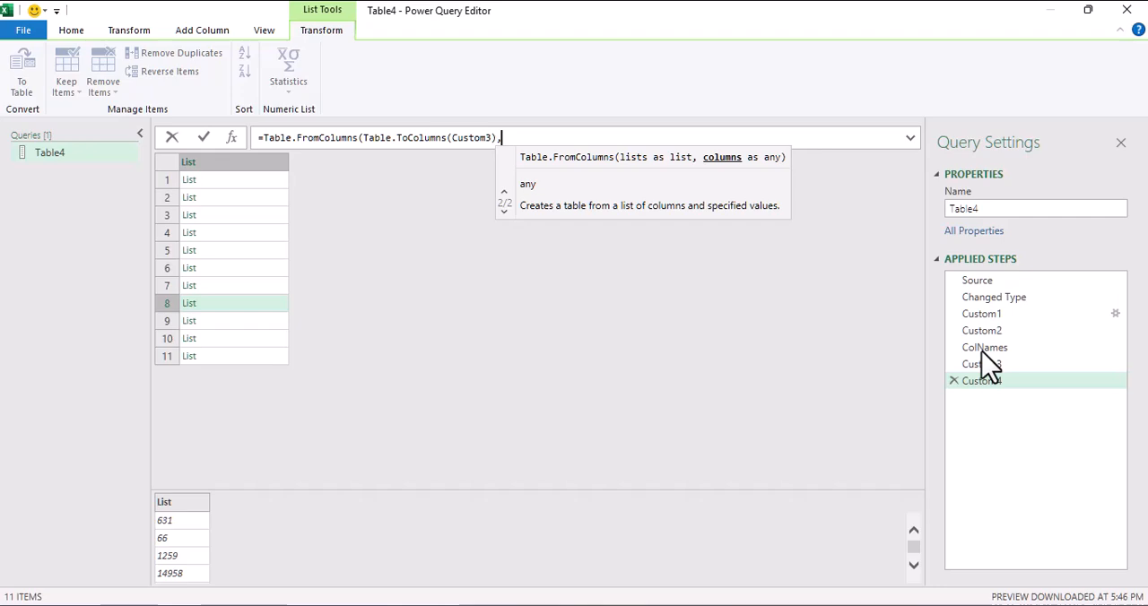
pyautogui.write('olna')
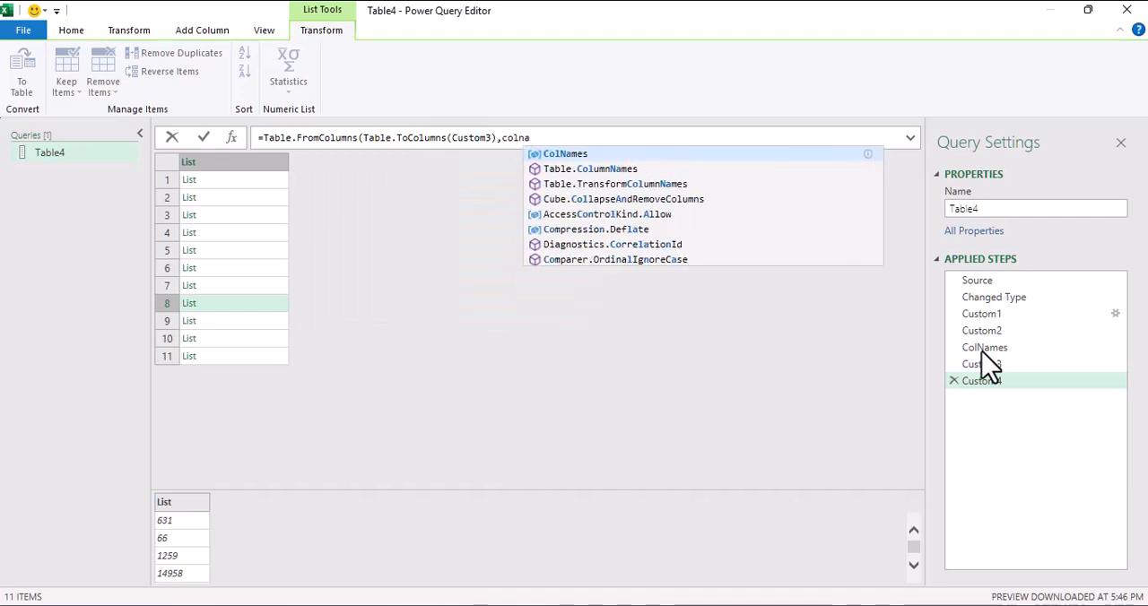
pyautogui.press('Tab')
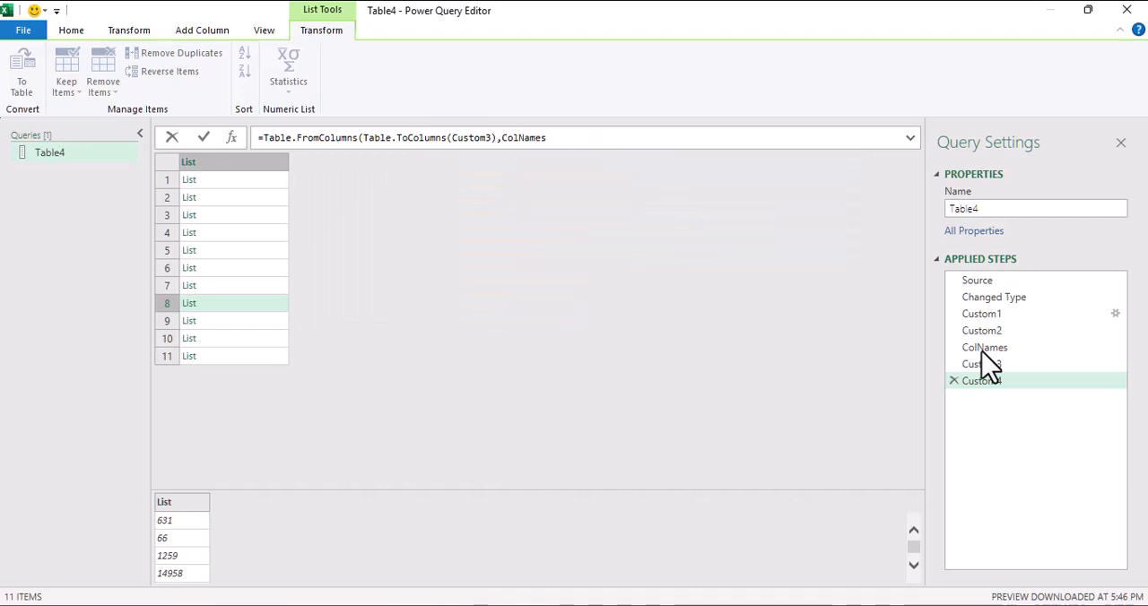
pyautogui.write(')')
pyautogui.press('Return')
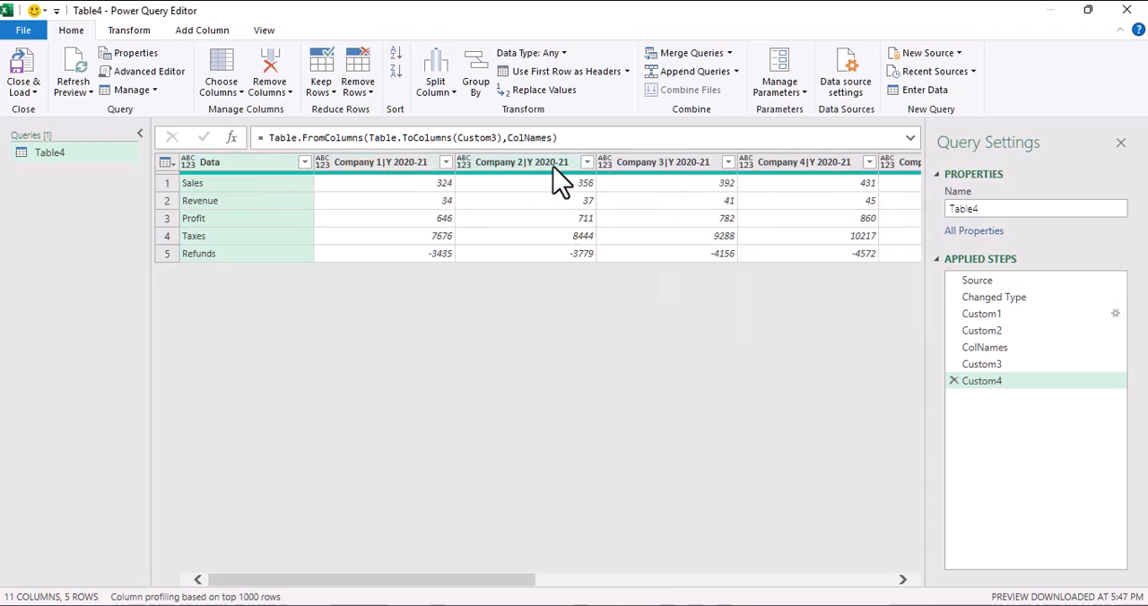
# Step: Unpivot all columns other than Data
pyautogui.click(262, 200)
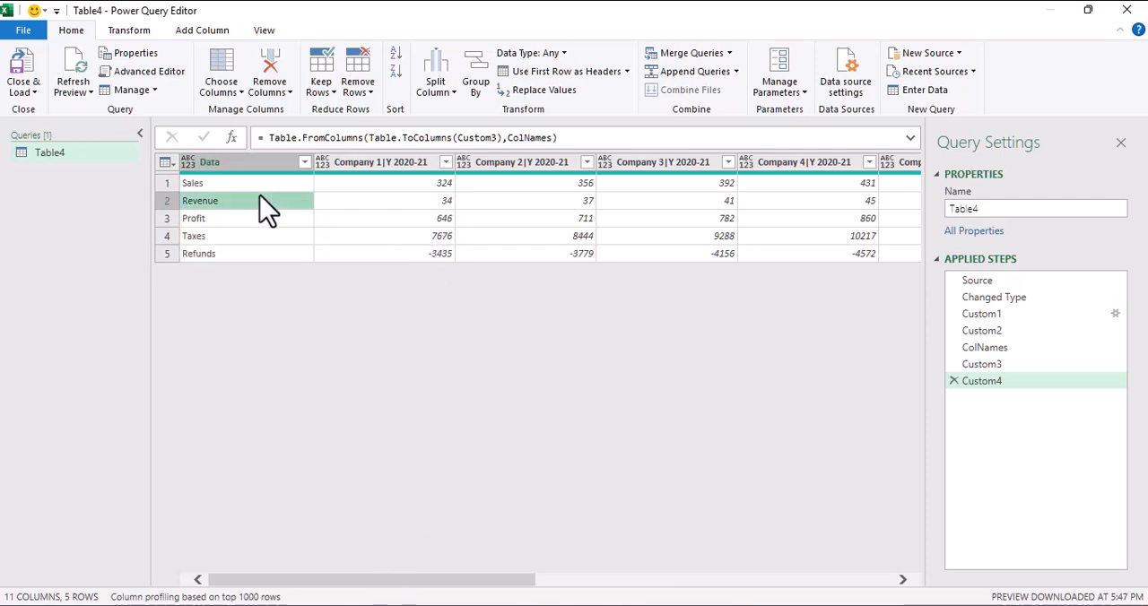
pyautogui.rightClick(260, 167)
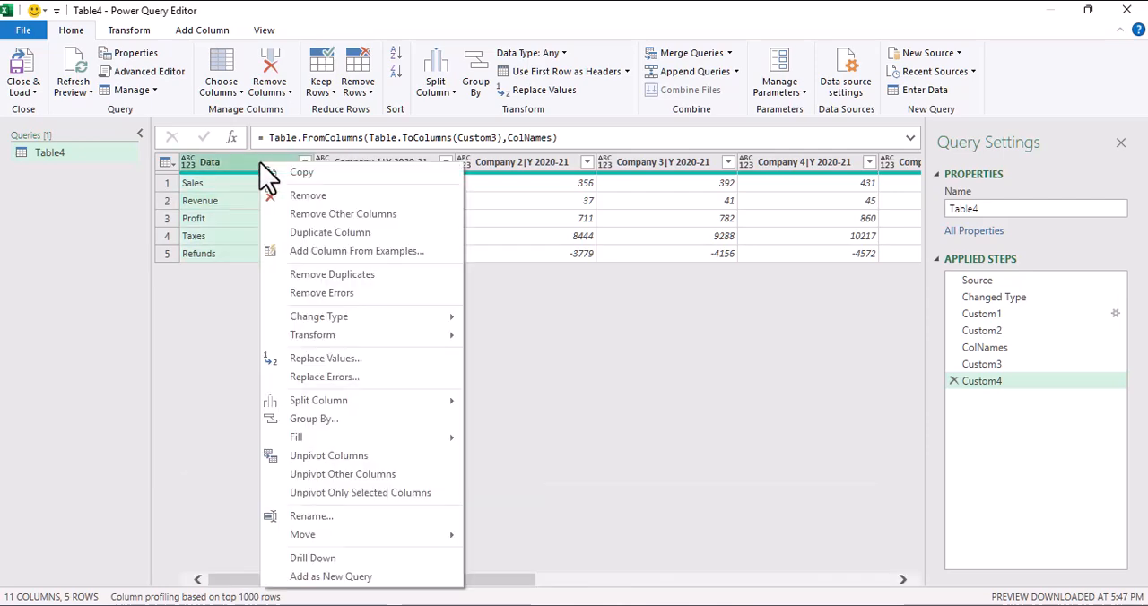
pyautogui.click(305, 474)
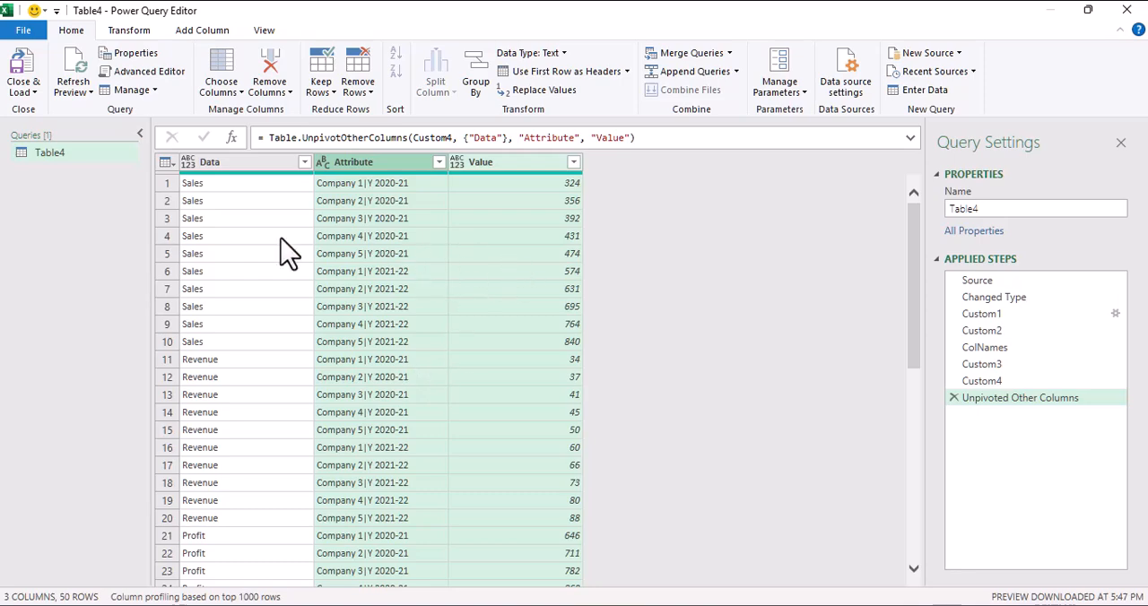
pyautogui.click(213, 222)
pyautogui.click(377, 224)
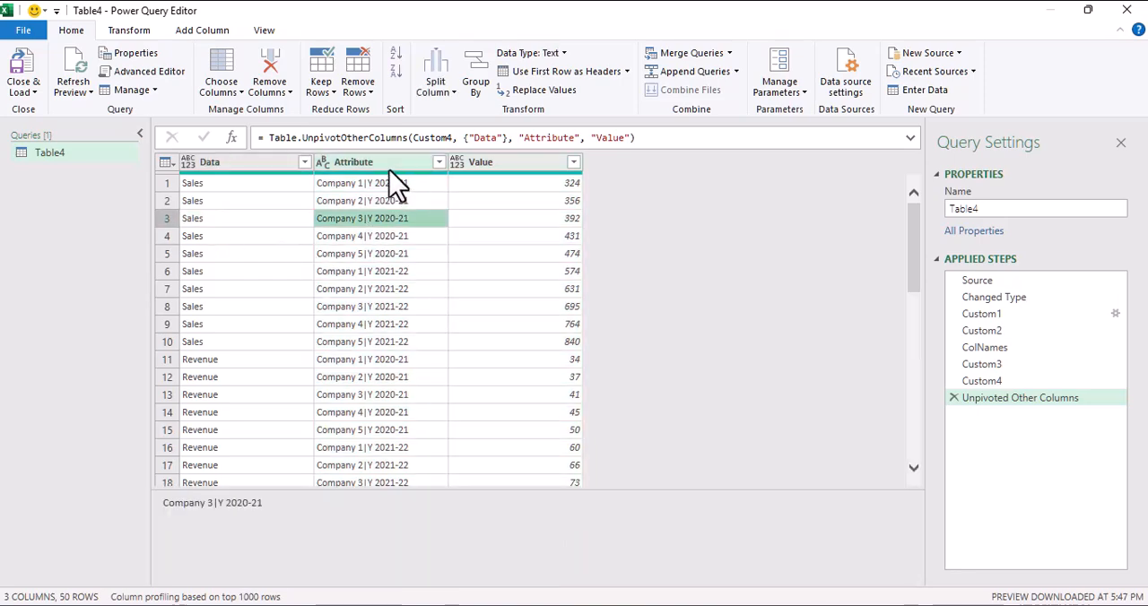
pyautogui.click(526, 201)
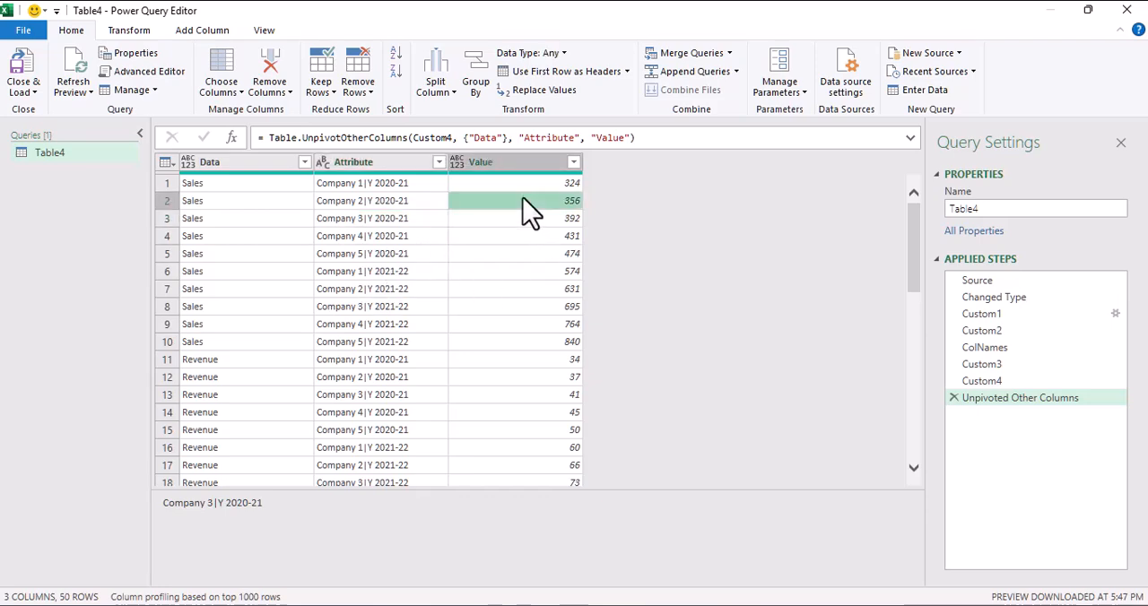
pyautogui.scroll(-3, 523, 314)
pyautogui.scroll(3, 518, 354)
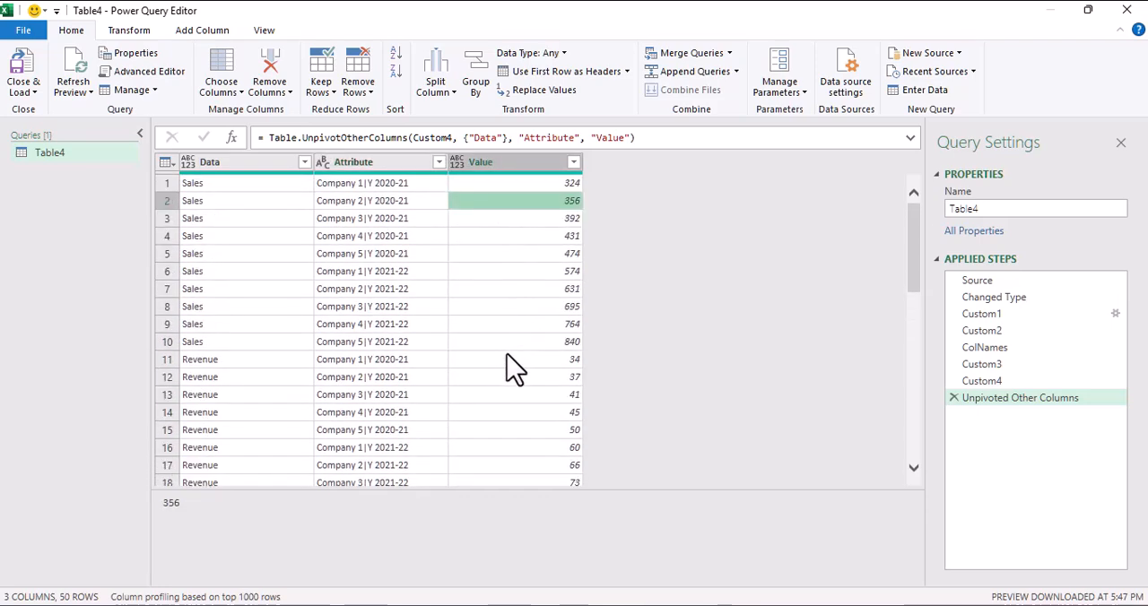
# Step: Split the Attribute column by the custom delimiter | at each occurrence
pyautogui.click(388, 165)
pyautogui.click(436, 81)
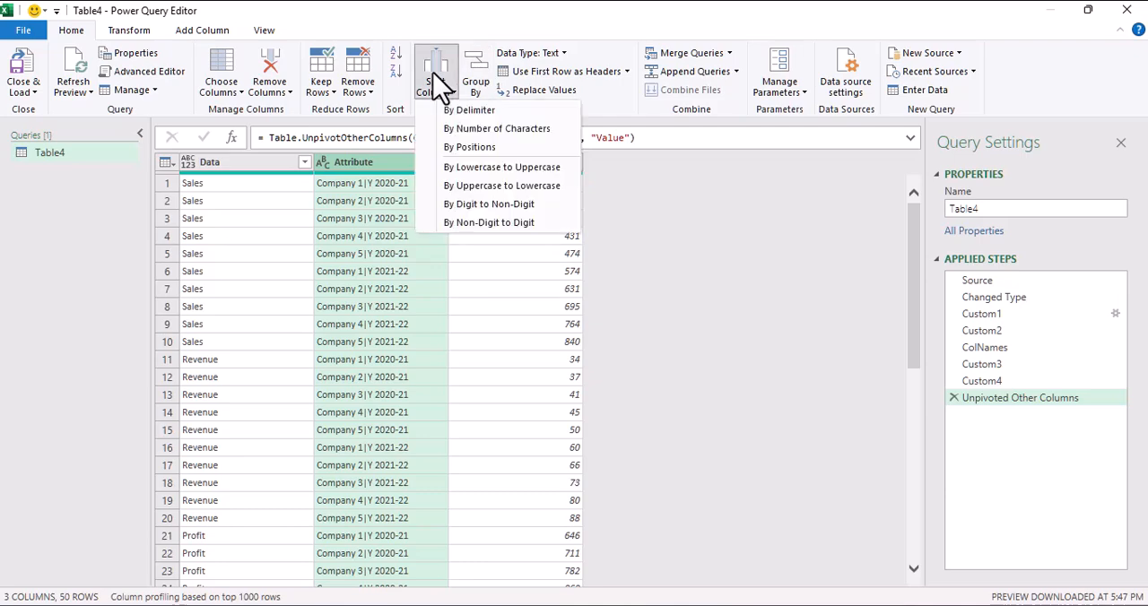
pyautogui.click(453, 110)
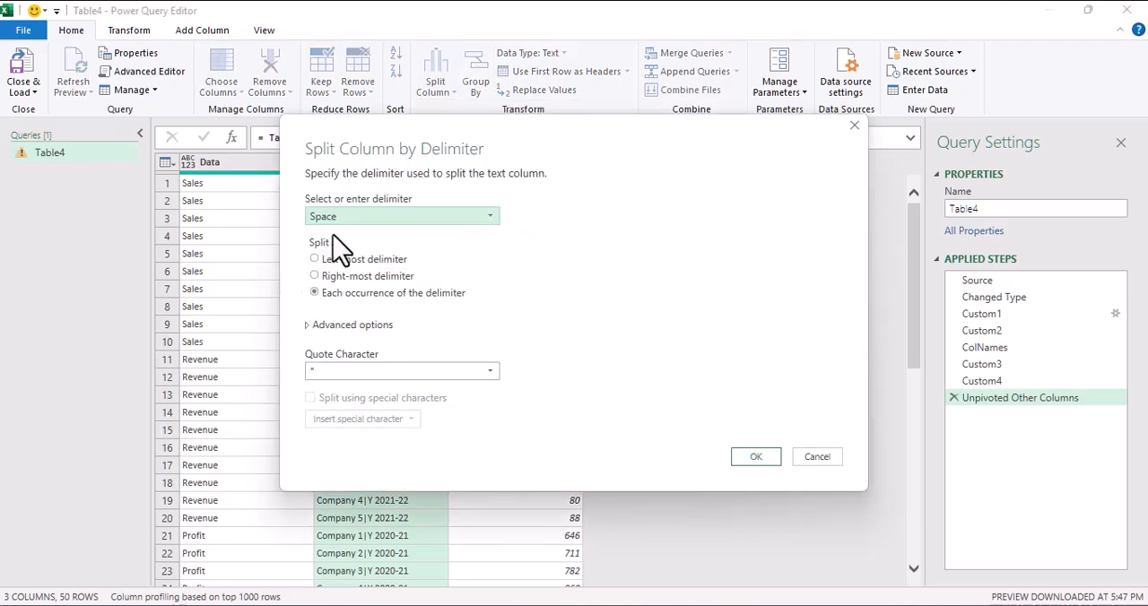
pyautogui.click(342, 223)
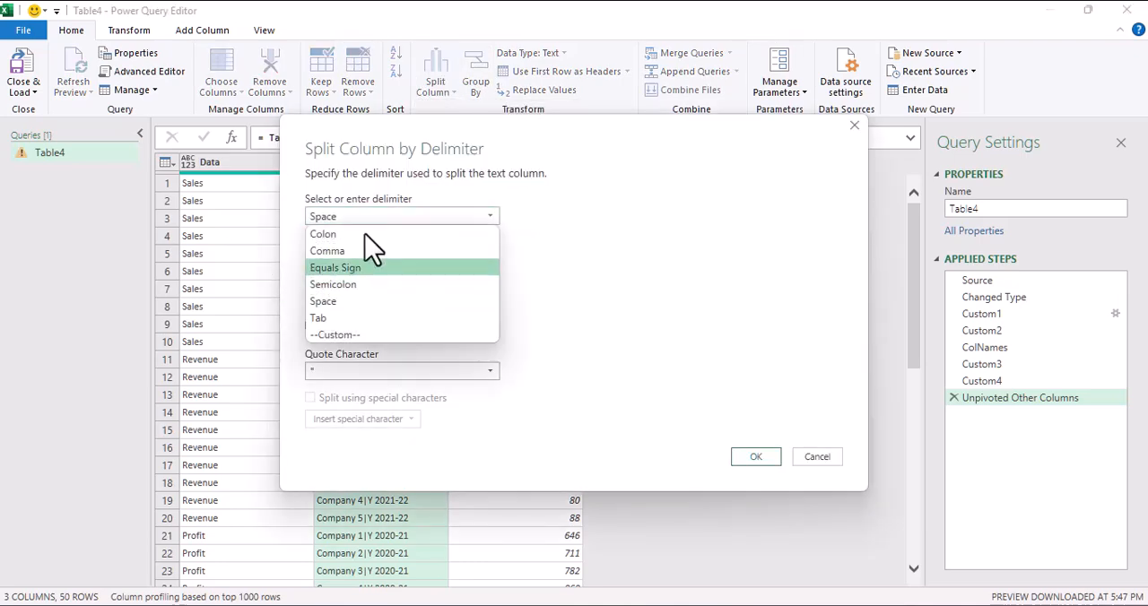
pyautogui.click(347, 337)
pyautogui.click(345, 240)
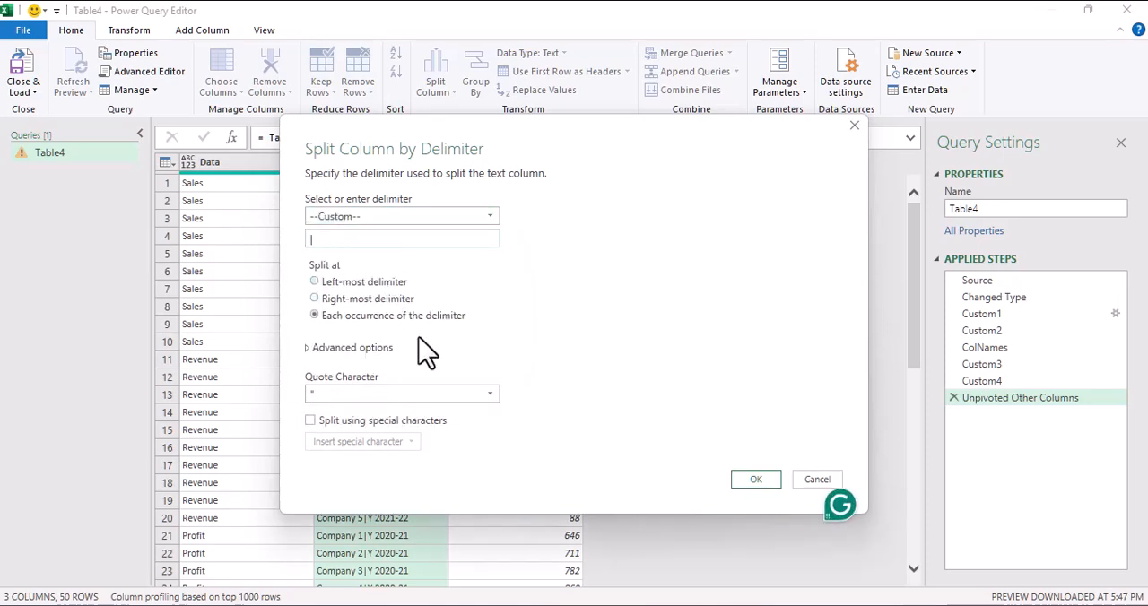
pyautogui.click(756, 480)
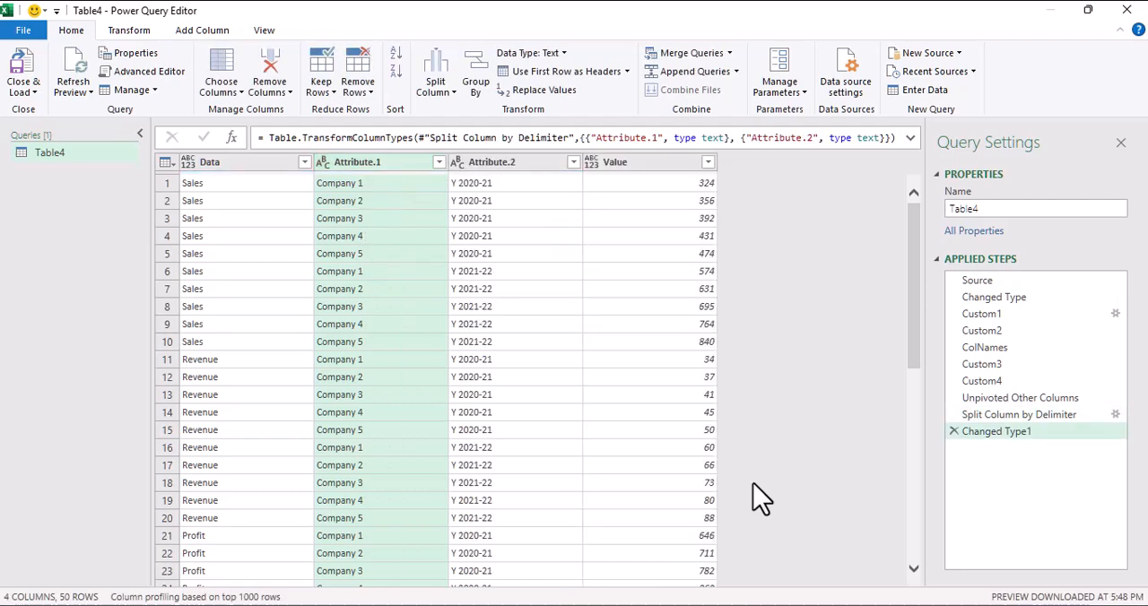
# Step: Set the data type of the Data, Attribute.1 and Attribute.2 columns to Text
pyautogui.click(234, 254)
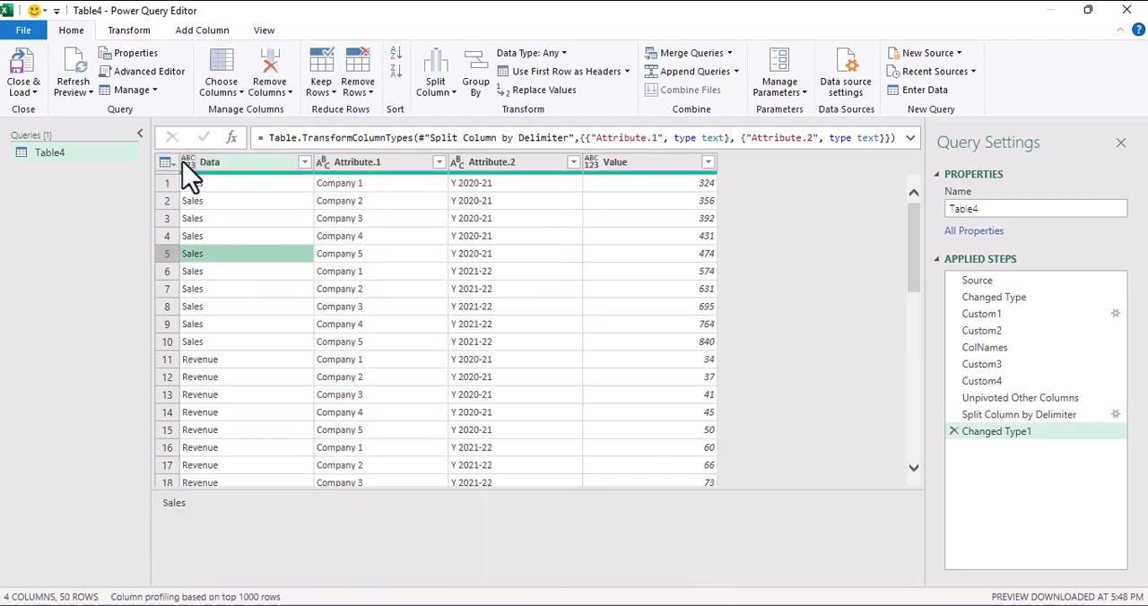
pyautogui.click(184, 163)
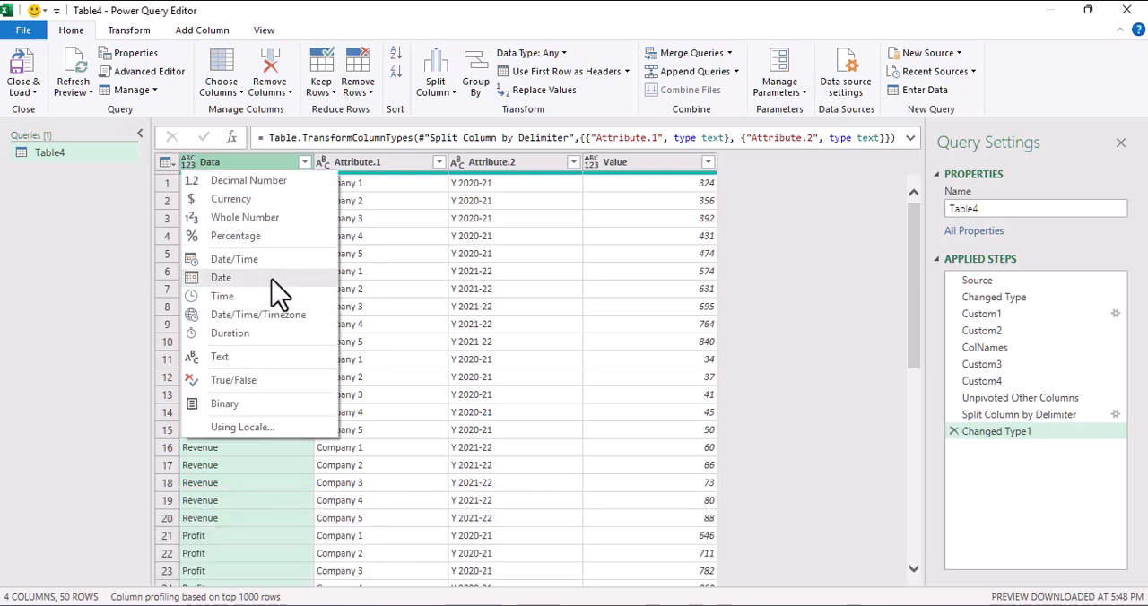
pyautogui.click(253, 359)
pyautogui.click(322, 164)
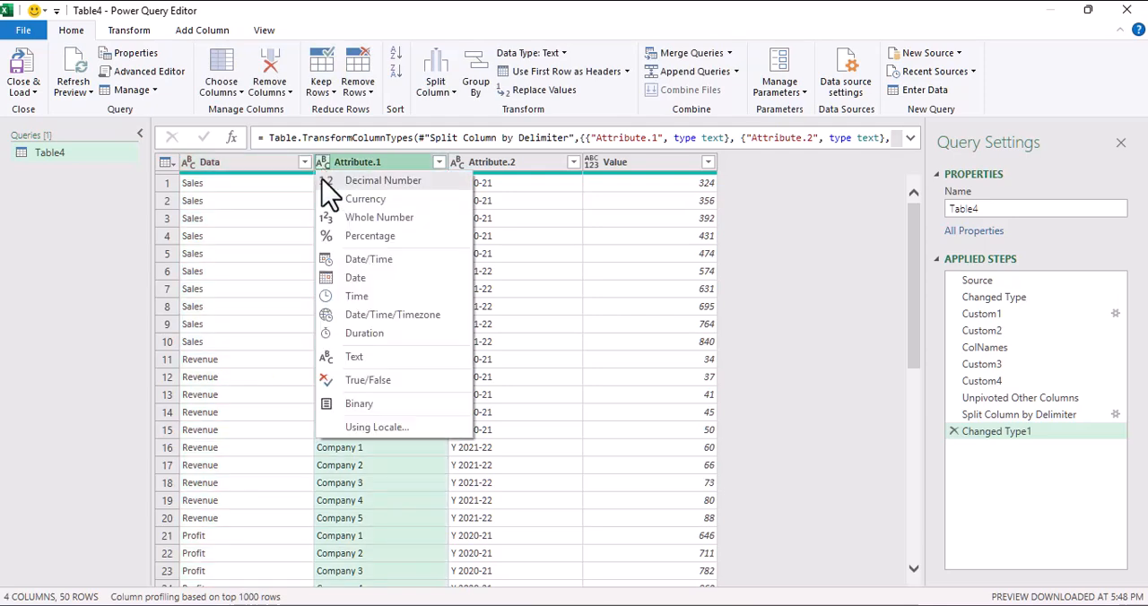
pyautogui.click(351, 359)
pyautogui.click(459, 165)
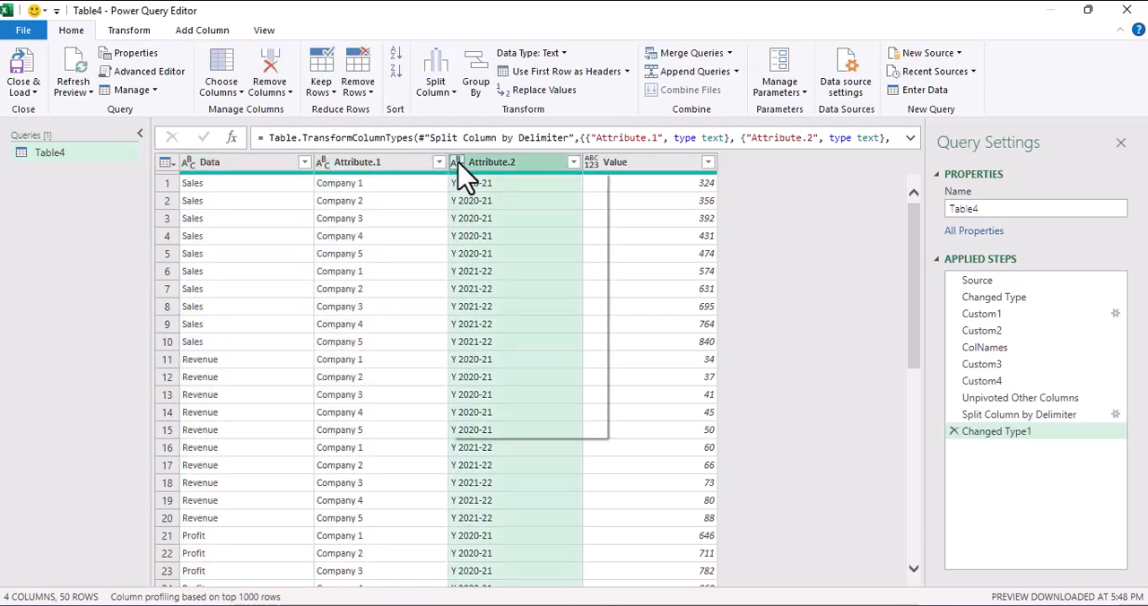
pyautogui.click(493, 363)
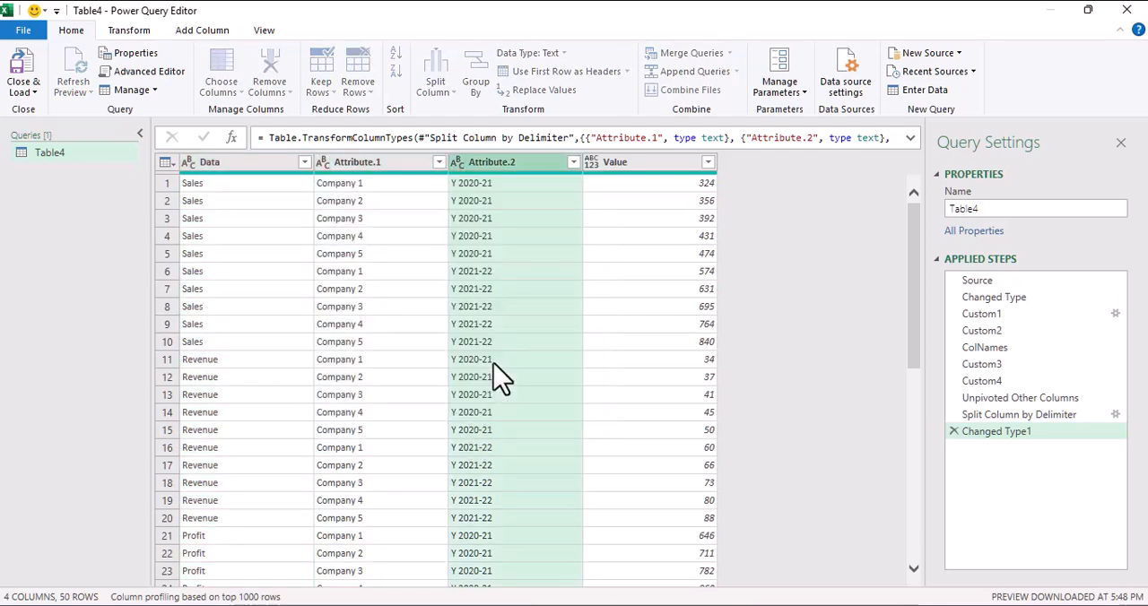
# Step: Set the Value column's data type to Currency and check the values down the table
pyautogui.click(630, 198)
pyautogui.click(594, 163)
pyautogui.click(650, 202)
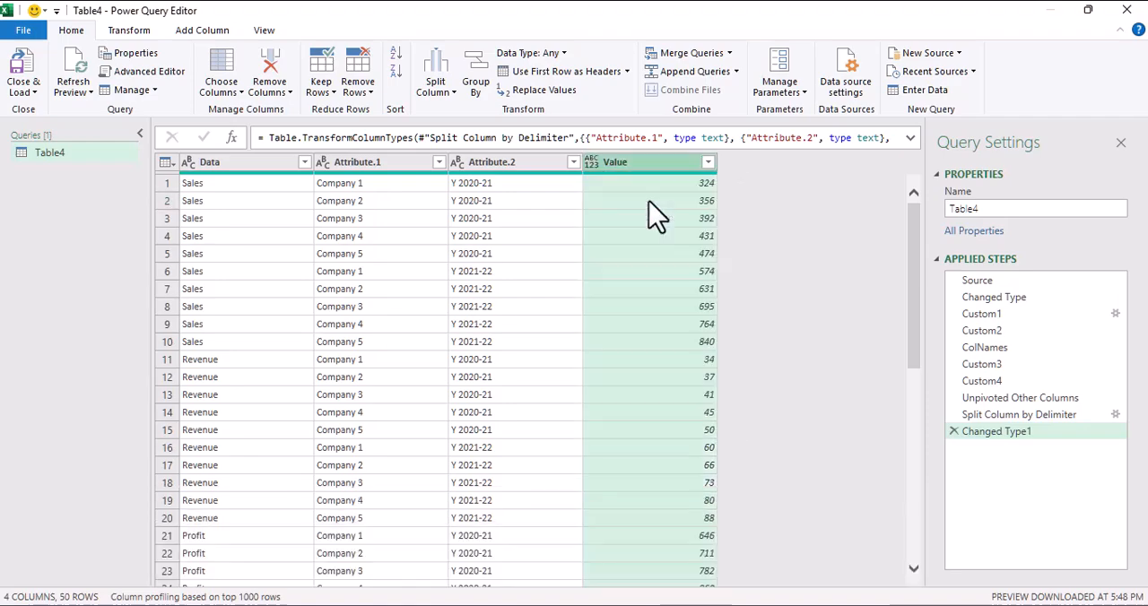
pyautogui.click(617, 254)
pyautogui.scroll(-9, 637, 332)
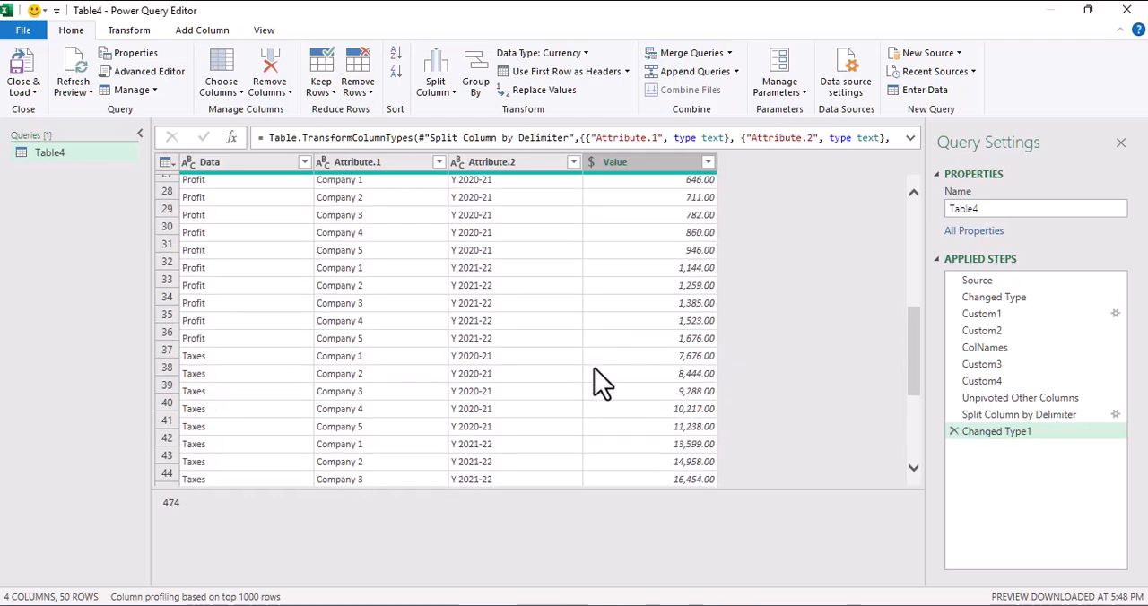
pyautogui.scroll(9, 595, 369)
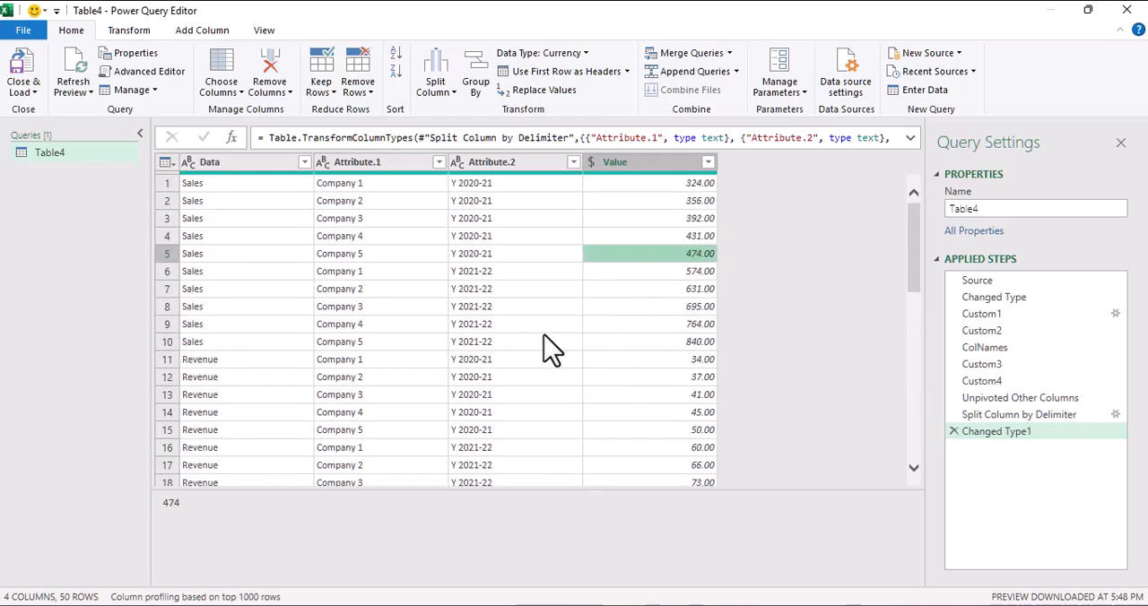
# Step: Rename the Attribute.1 column to Company Name and the Attribute.2 column to Fiscal Year
pyautogui.doubleClick(393, 165)
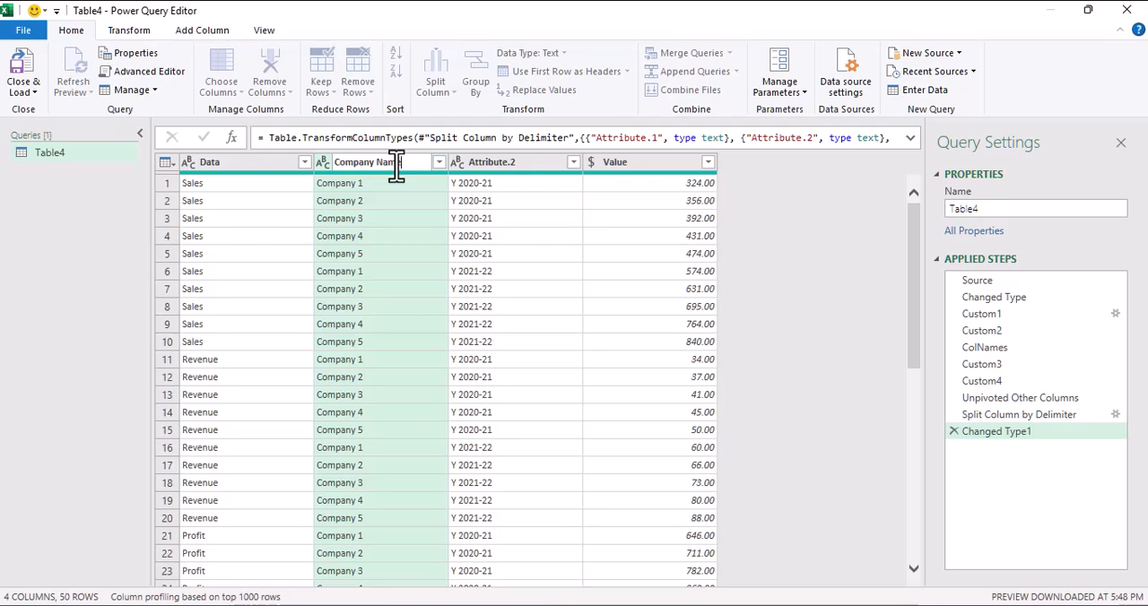
pyautogui.doubleClick(523, 171)
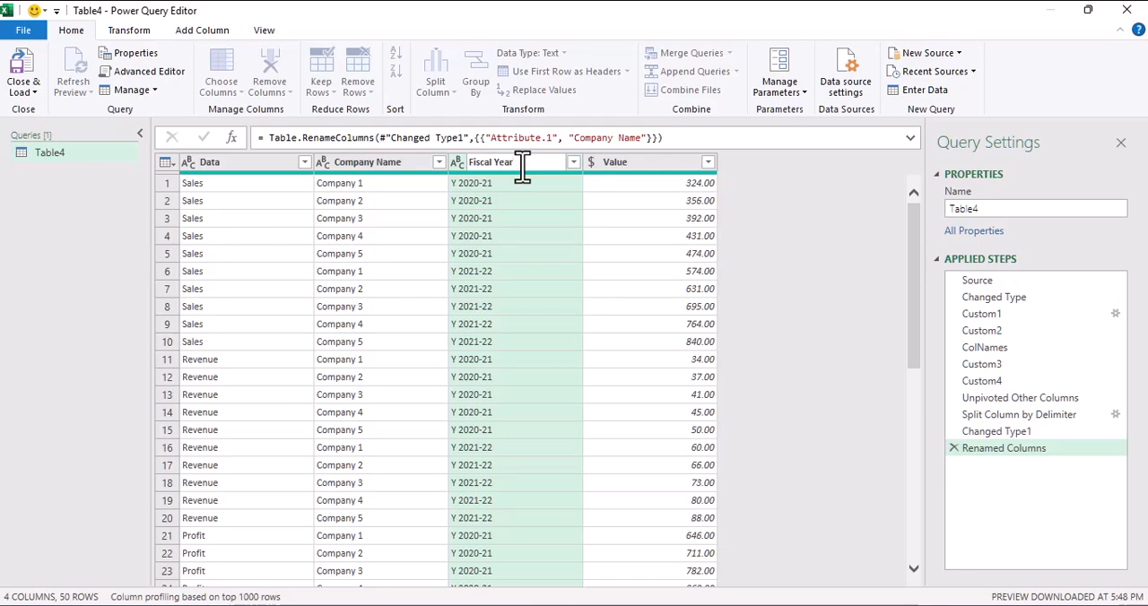
pyautogui.press('Return')
# Step: Move the Company Name column ahead of the Data column and review the reordered table
pyautogui.moveTo(346, 167); pyautogui.dragTo(312, 192)
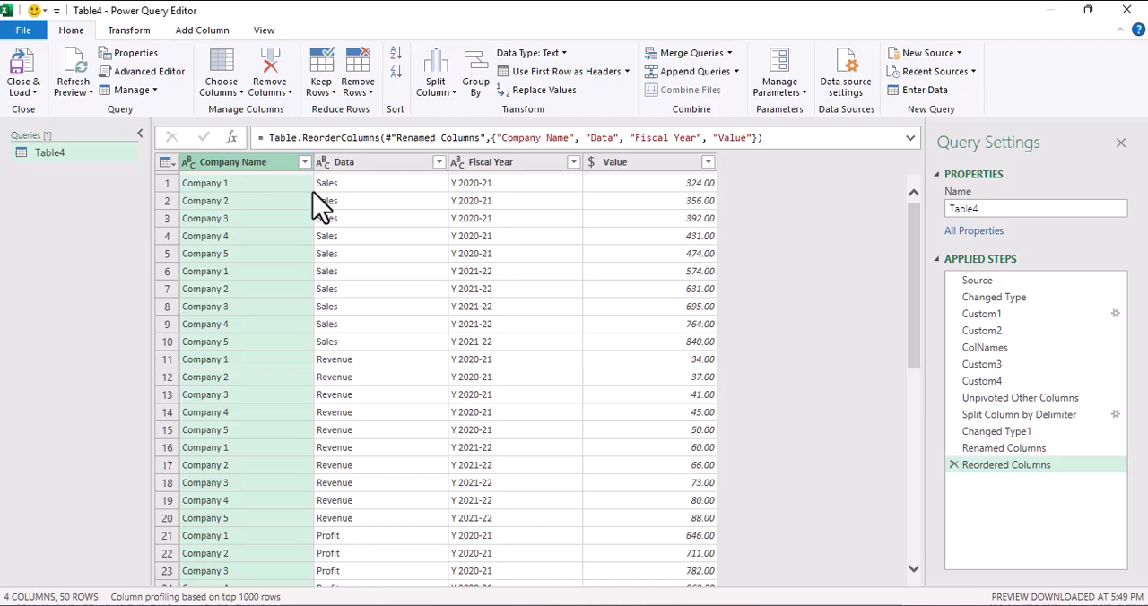
pyautogui.click(381, 218)
pyautogui.click(505, 219)
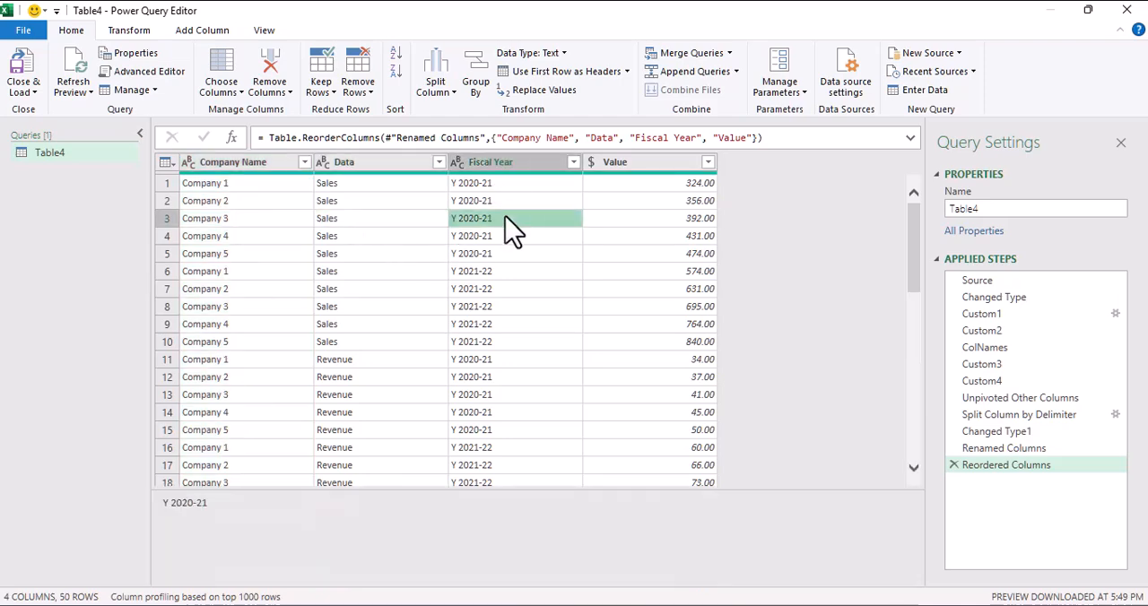
pyautogui.click(640, 236)
pyautogui.scroll(-1, 615, 296)
pyautogui.scroll(-3, 341, 328)
pyautogui.scroll(5, 322, 395)
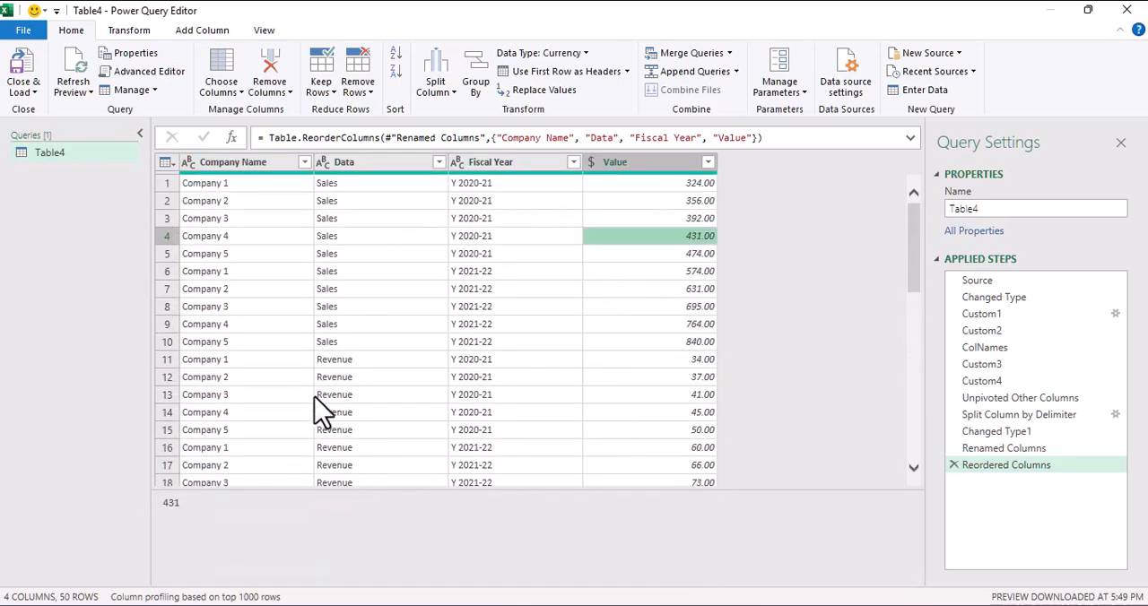
# Step: Pivot the Fiscal Year column using Value as the values column and Sum as the aggregate function
pyautogui.click(536, 162)
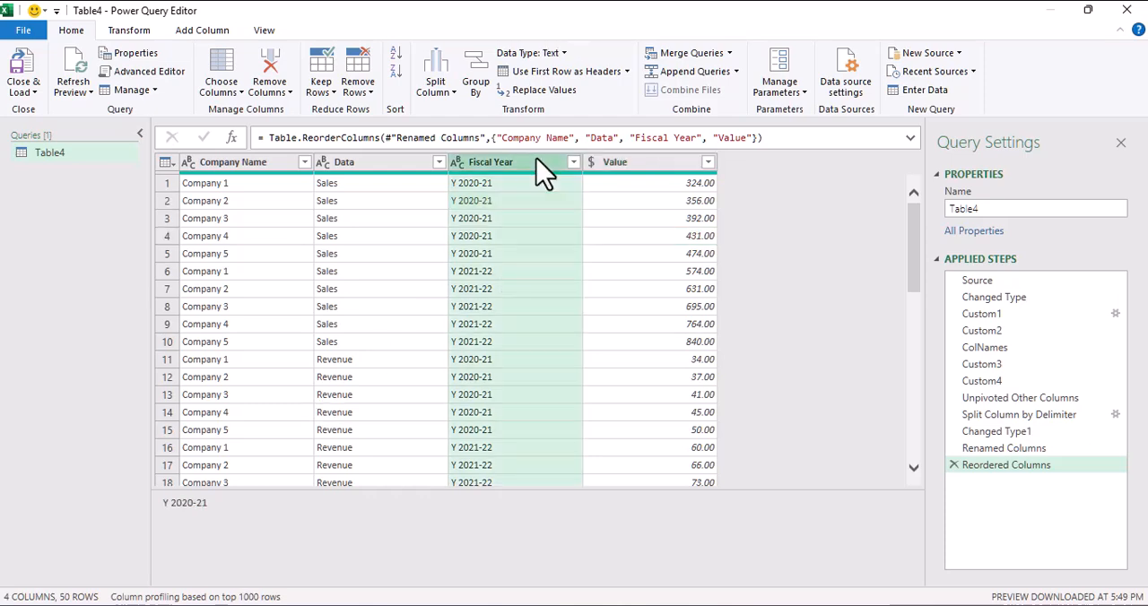
pyautogui.click(127, 29)
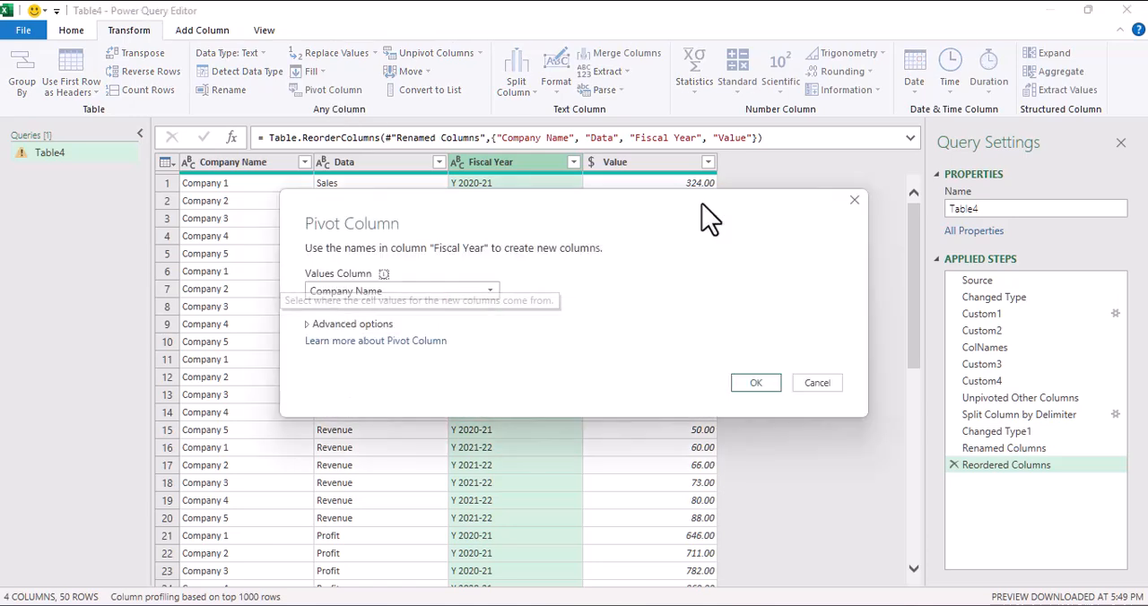
pyautogui.click(413, 299)
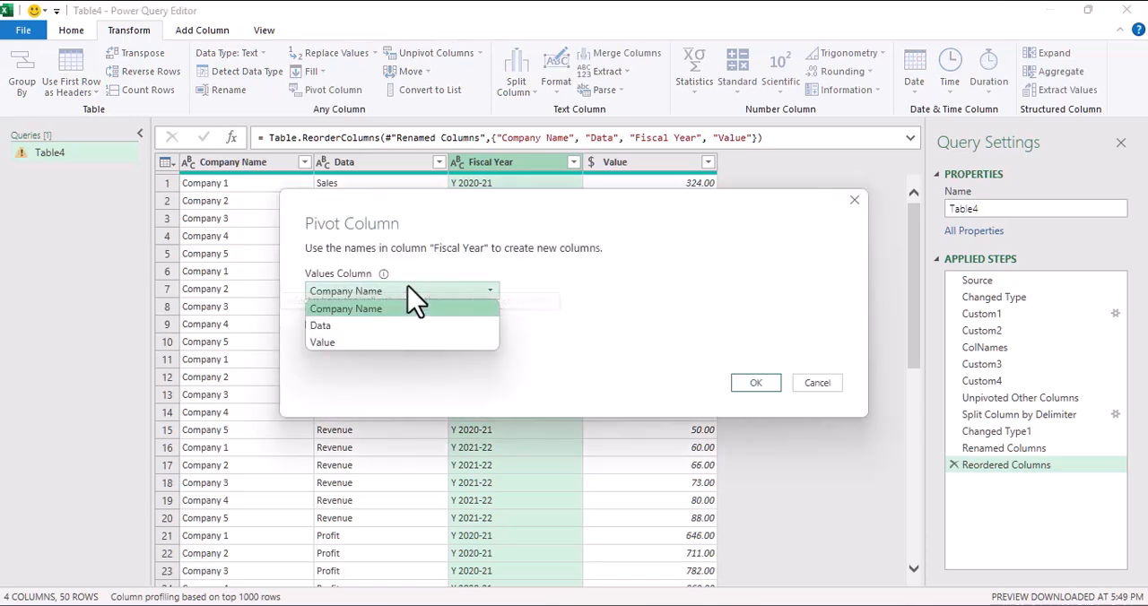
pyautogui.click(343, 343)
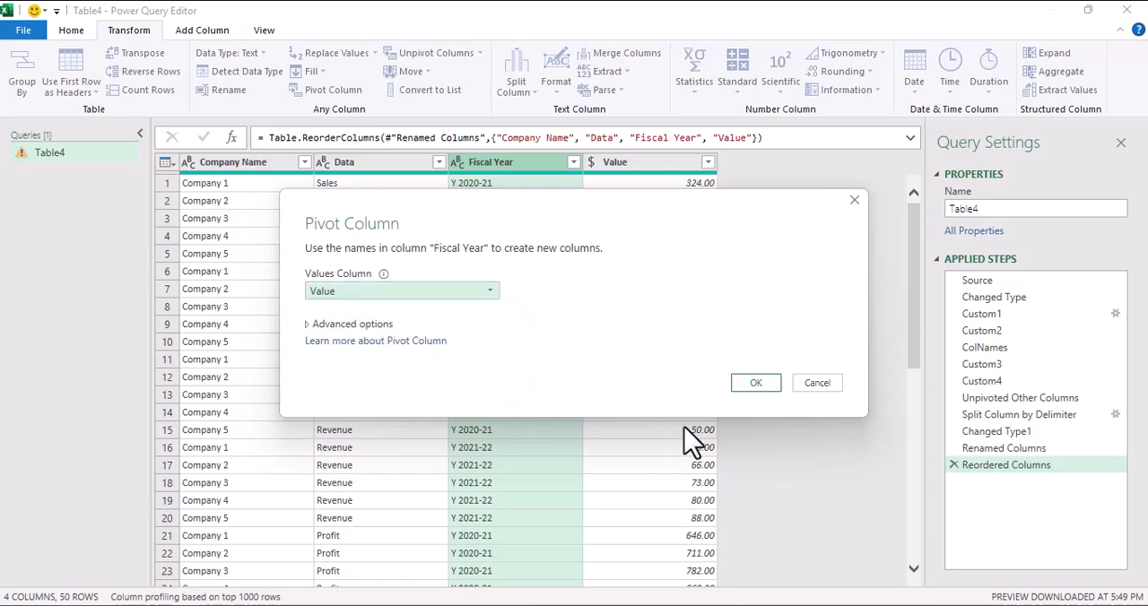
pyautogui.click(339, 324)
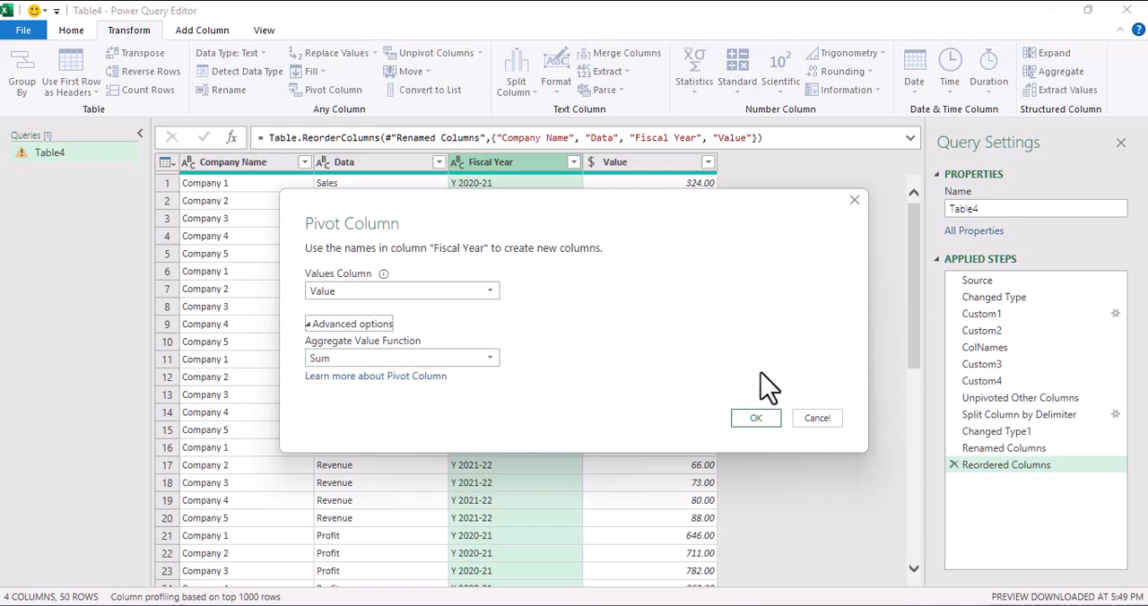
pyautogui.click(758, 420)
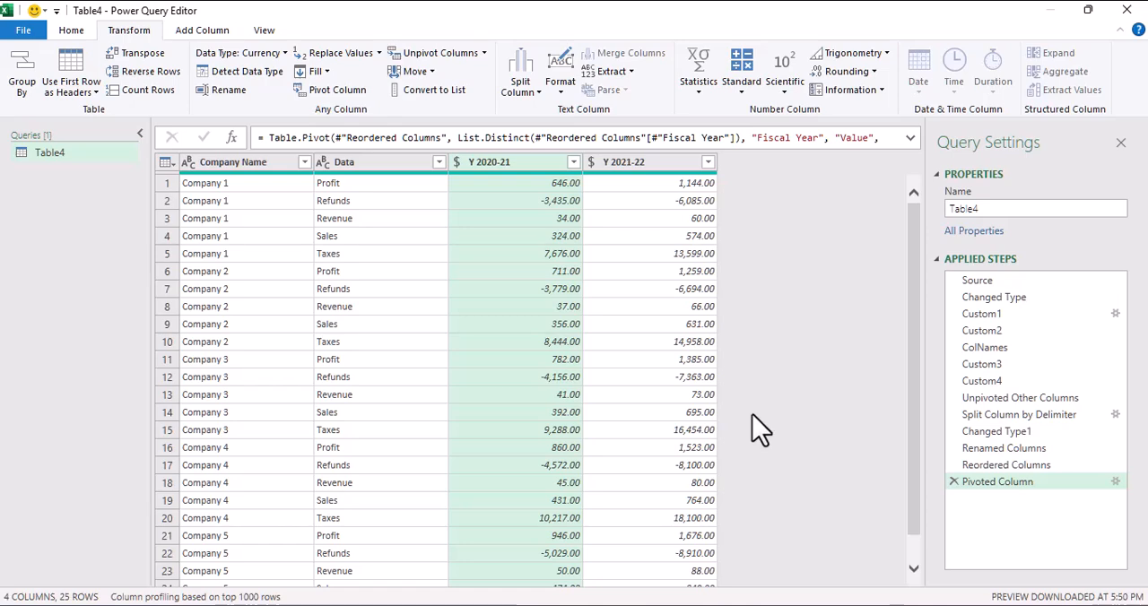
# Step: Edit the Pivoted Column step to use Don't Aggregate as its value function and review the resulting rows
pyautogui.click(1115, 482)
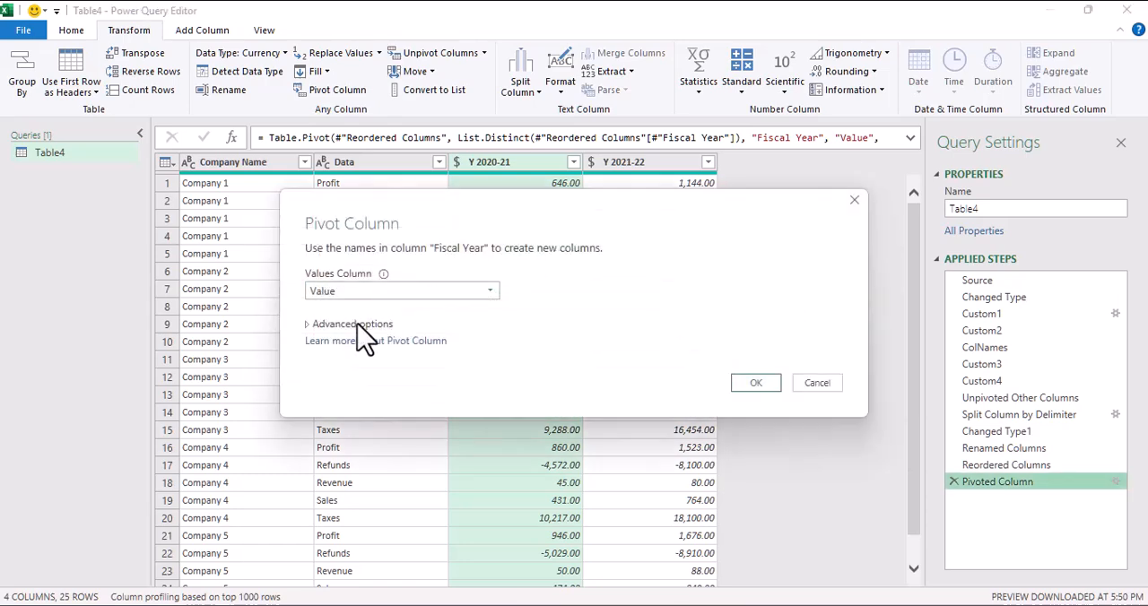
pyautogui.click(356, 325)
pyautogui.click(359, 358)
pyautogui.click(378, 502)
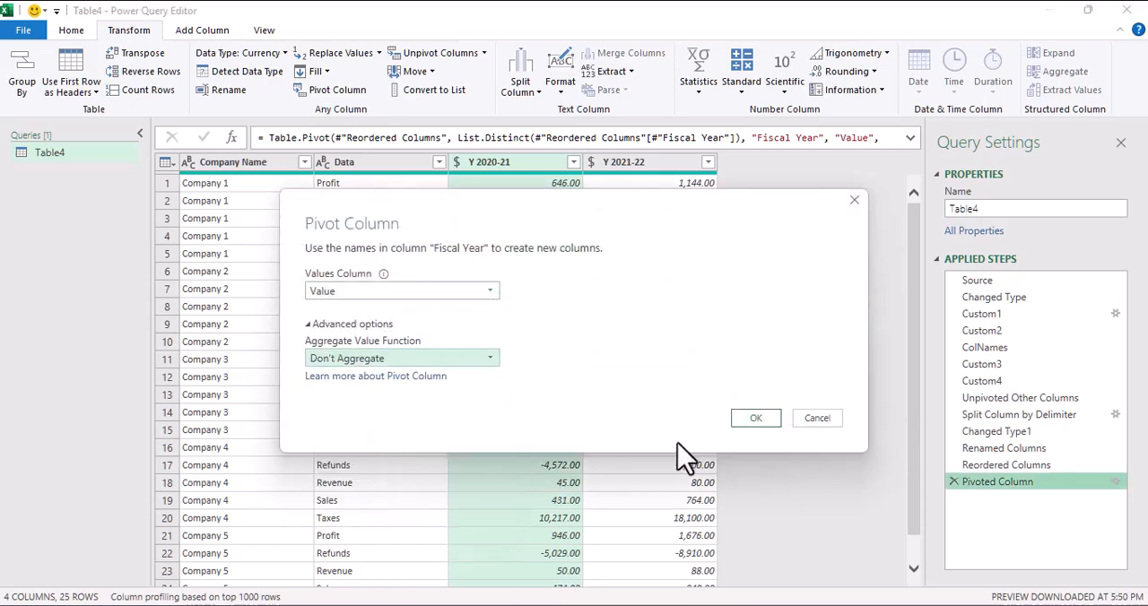
pyautogui.click(756, 418)
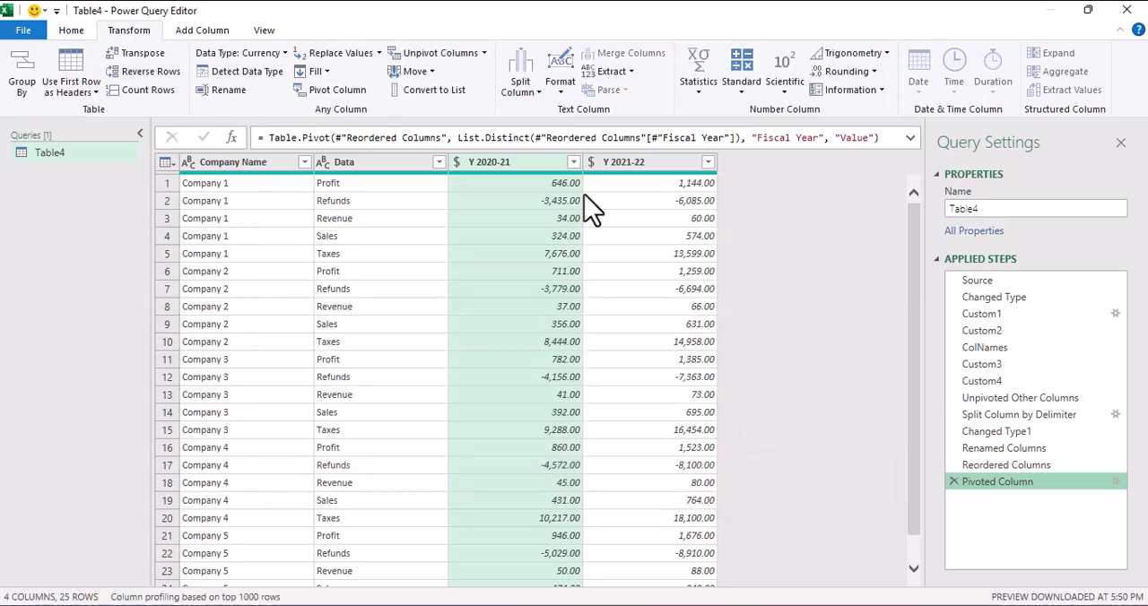
pyautogui.scroll(-1, 536, 373)
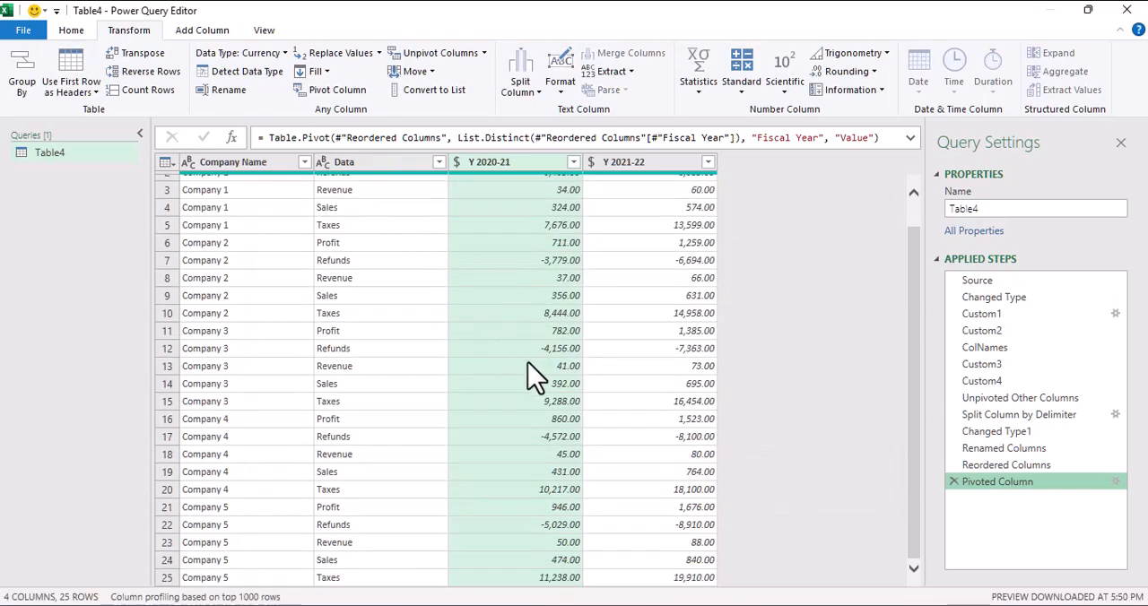
pyautogui.scroll(1, 535, 376)
# Step: Sort the rows ascending by Company Name and, within each company, ascending by Data
pyautogui.click(205, 218)
pyautogui.click(304, 161)
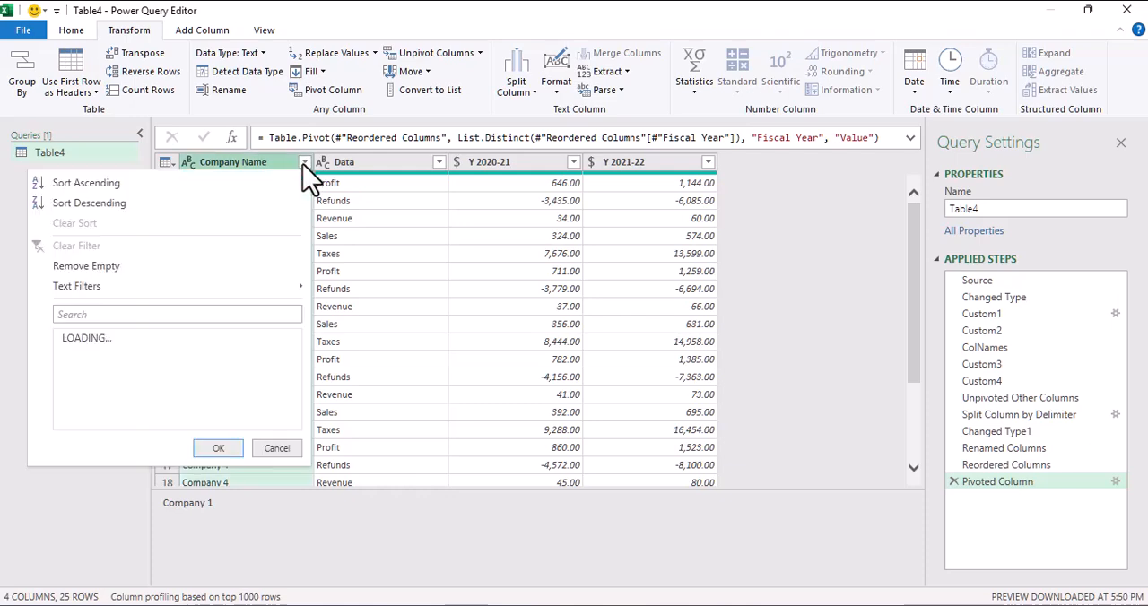
pyautogui.click(185, 183)
pyautogui.click(430, 201)
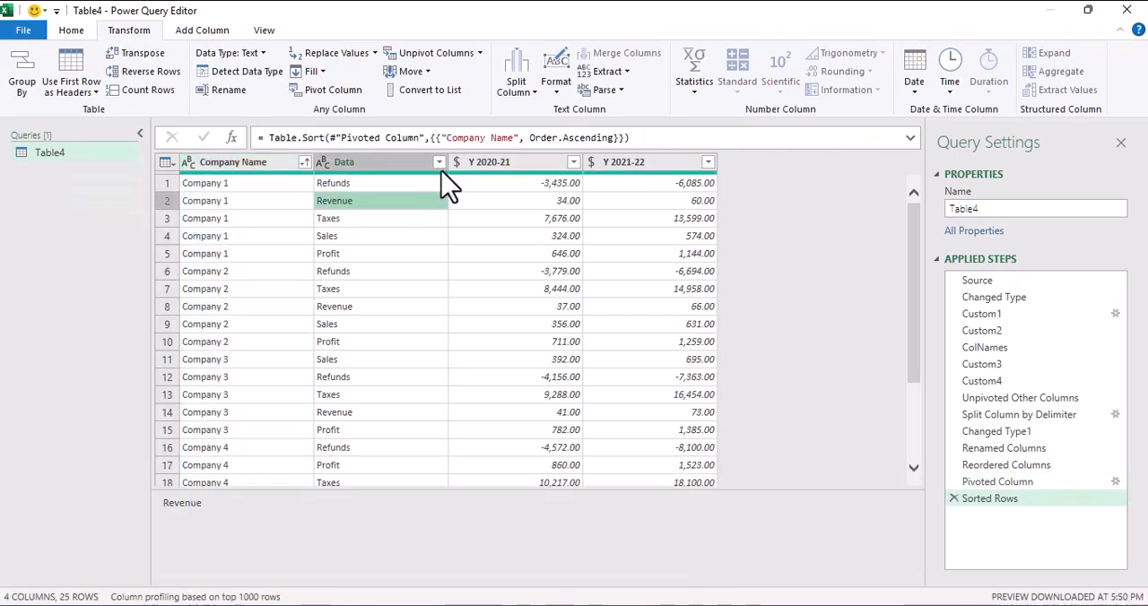
pyautogui.click(439, 162)
pyautogui.click(271, 184)
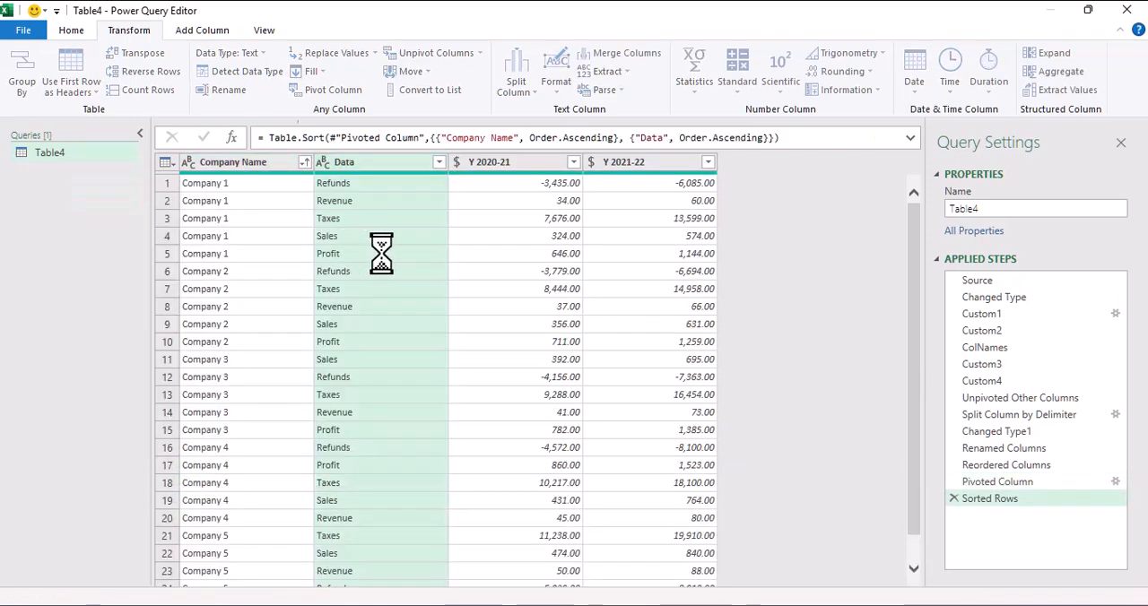
pyautogui.click(360, 237)
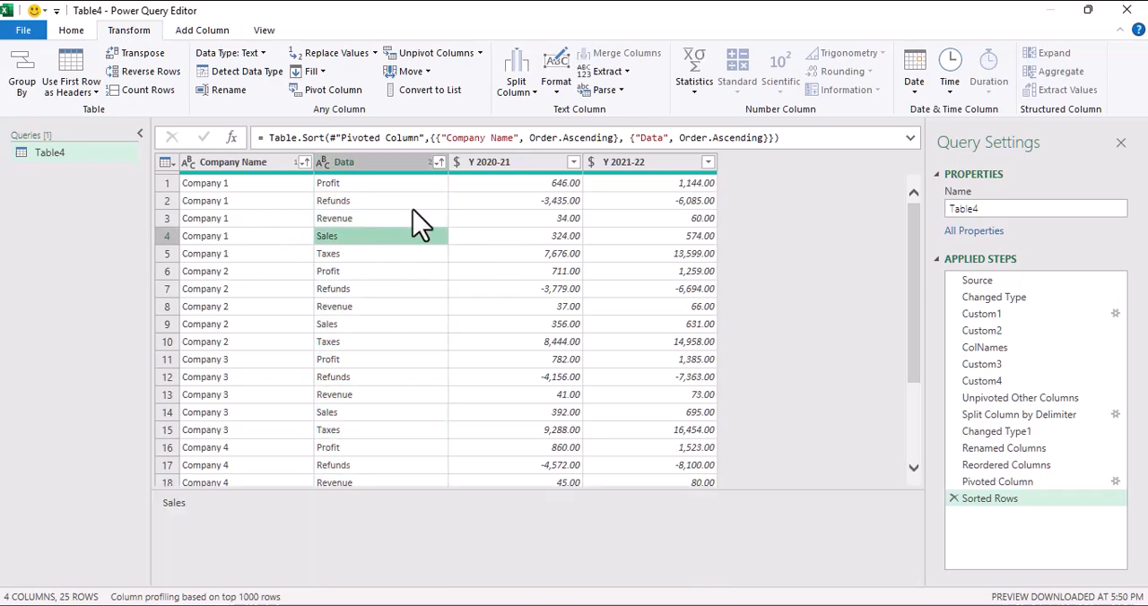
# Step: Close the query editor and load the sorted, pivoted Table4 query into the Transformation Idea worksheet
pyautogui.click(72, 33)
pyautogui.click(23, 72)
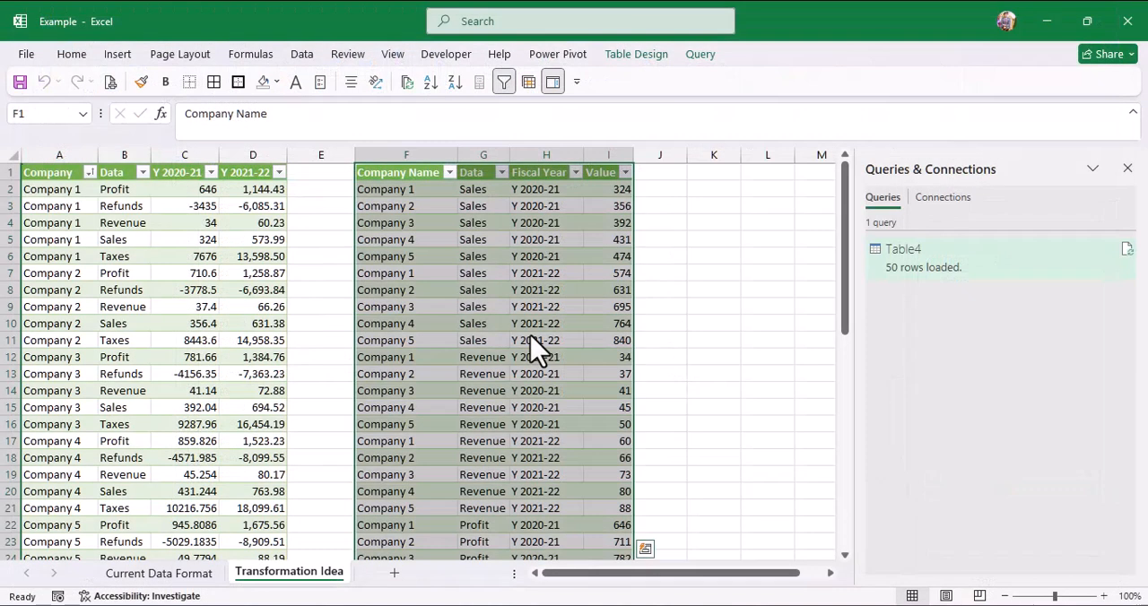
pyautogui.click(418, 257)
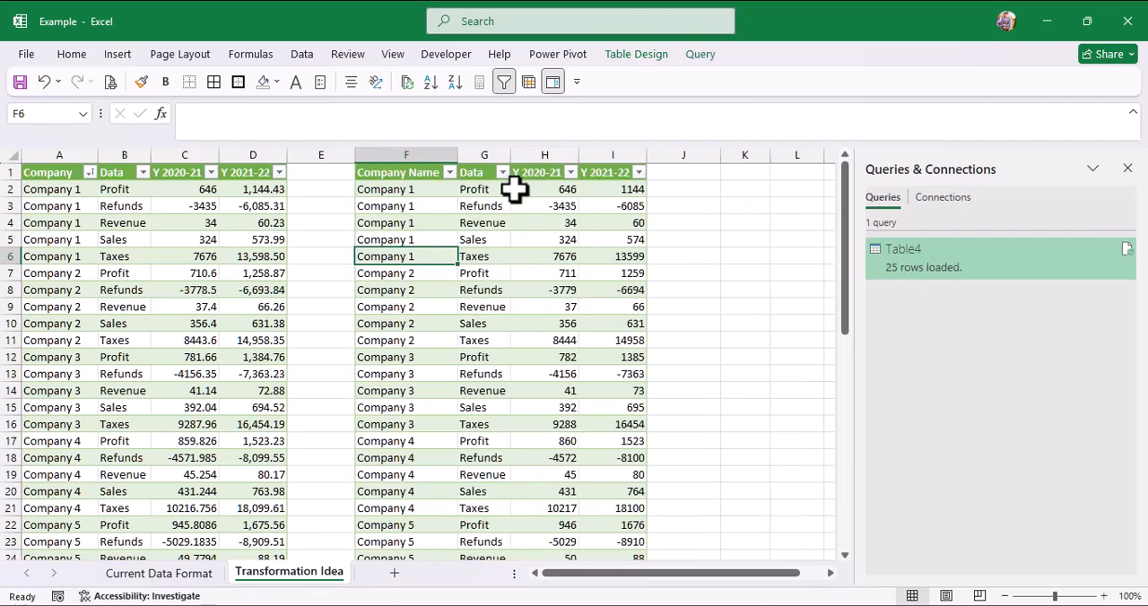
# Step: Compare the Company 1 values for both fiscal years in the loaded query table with those in the expected-result table
pyautogui.click(530, 190)
pyautogui.click(182, 187)
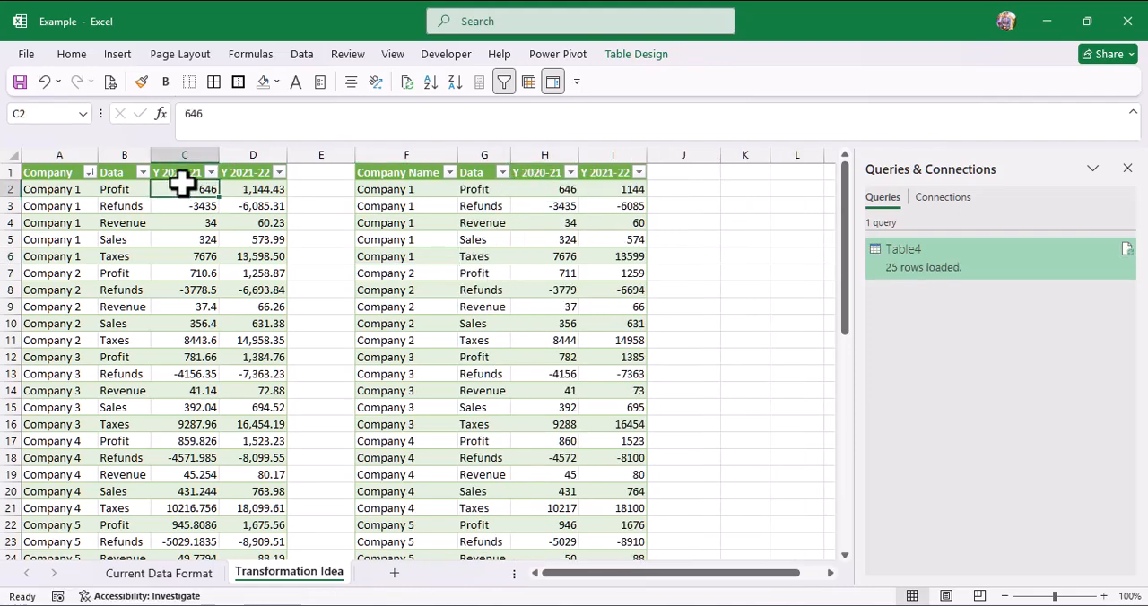
pyautogui.click(549, 188)
pyautogui.click(203, 207)
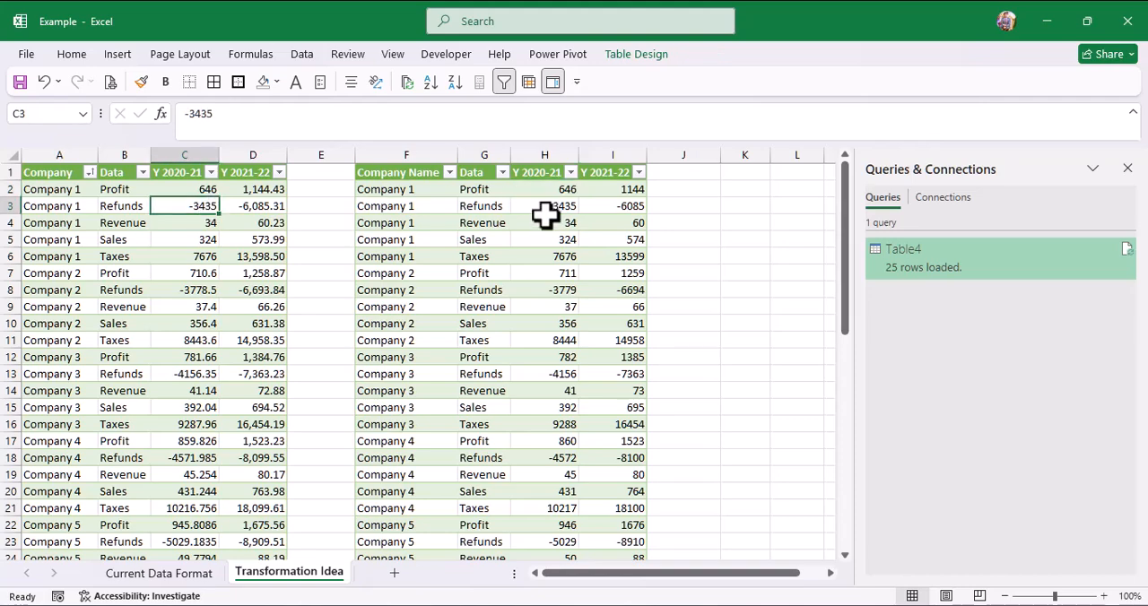
pyautogui.click(544, 209)
pyautogui.click(211, 223)
pyautogui.click(553, 223)
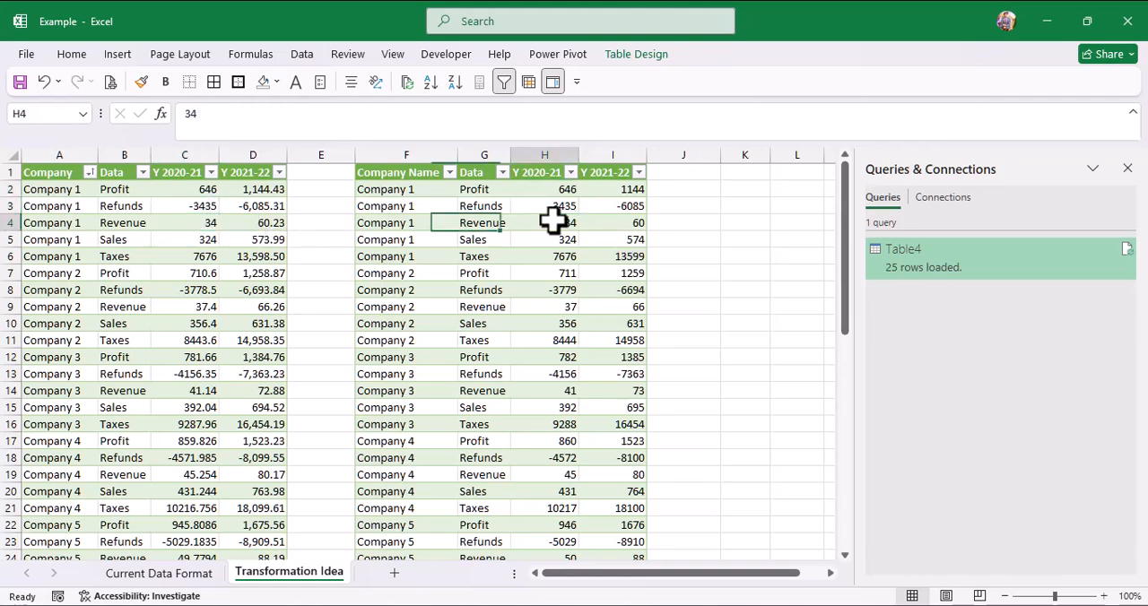
pyautogui.click(547, 239)
pyautogui.click(244, 258)
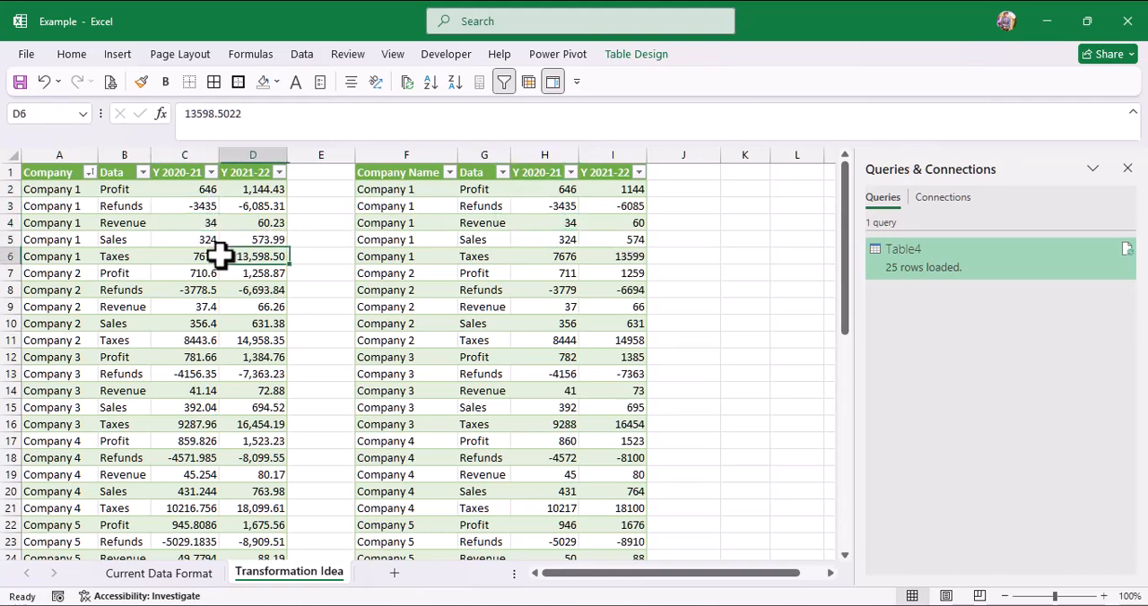
pyautogui.click(559, 259)
# Step: Compare the Company 2 rows and the remaining rows through Company 5 between the expected-result table and the query table
pyautogui.rightClick(238, 292)
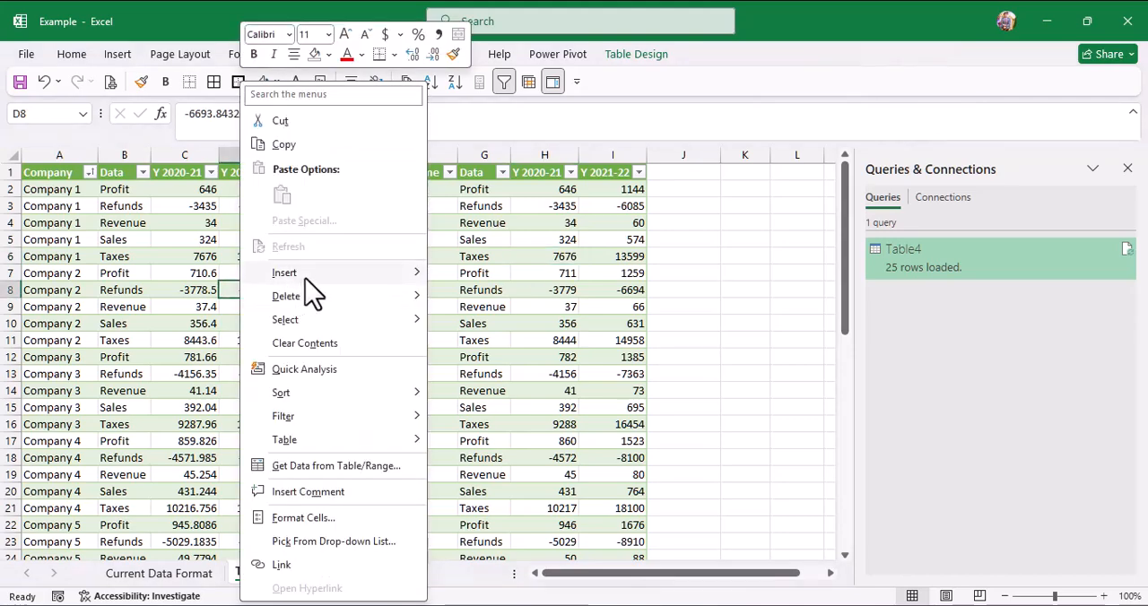
pyautogui.click(561, 246)
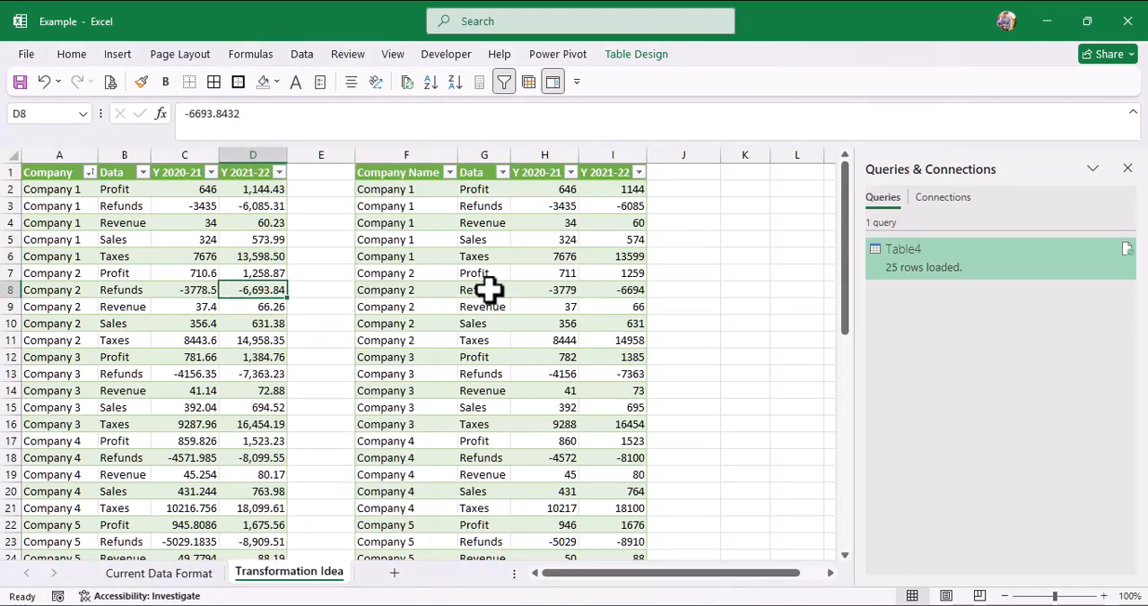
pyautogui.click(564, 290)
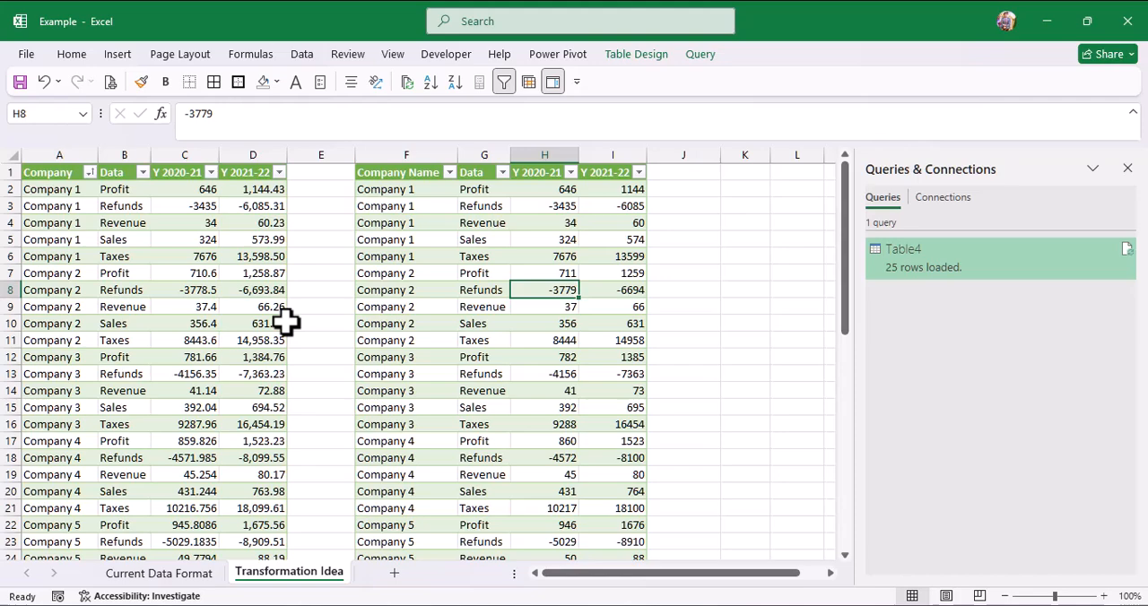
pyautogui.click(206, 321)
pyautogui.scroll(-4, 478, 352)
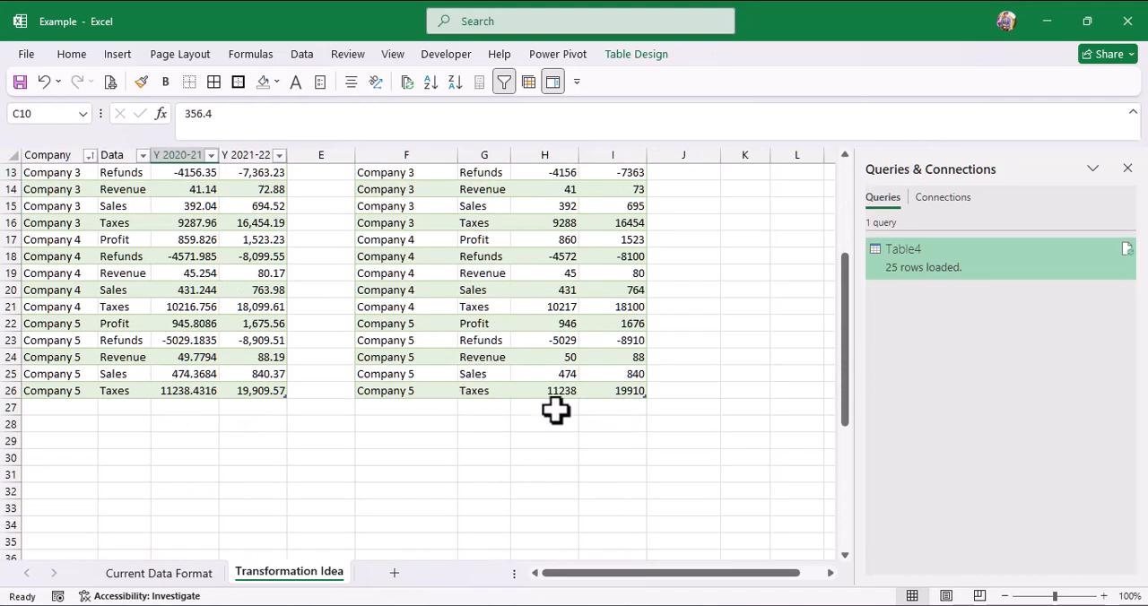
pyautogui.click(575, 336)
pyautogui.scroll(4, 583, 369)
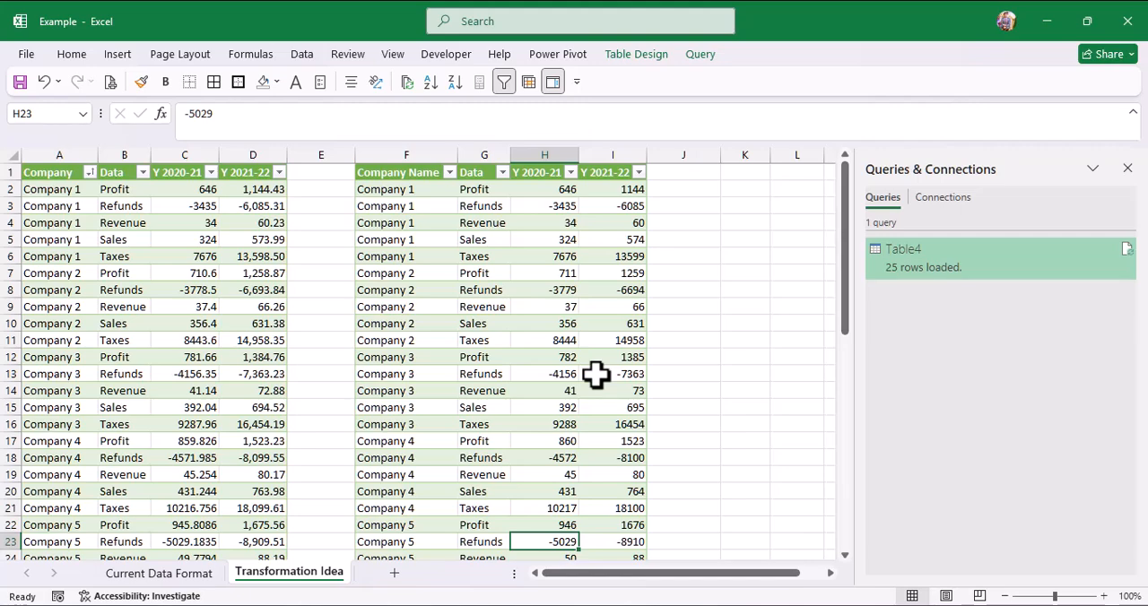
# Step: Close the Queries & Connections pane and select the Company 1 Taxes value for Y 2021-22 in the expected-result table
pyautogui.click(1128, 171)
pyautogui.click(224, 258)
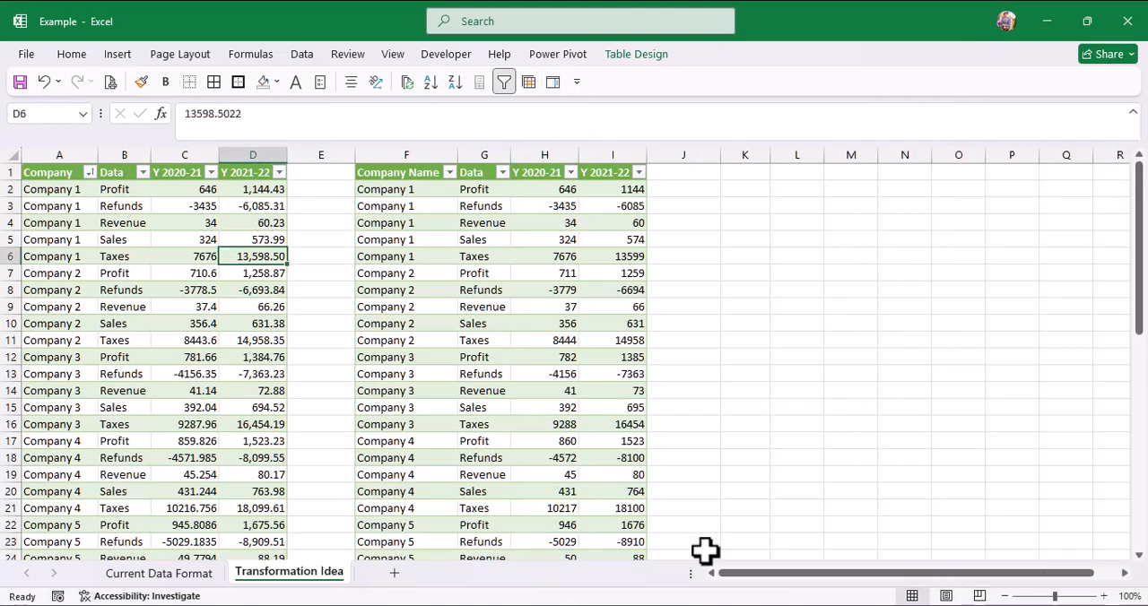